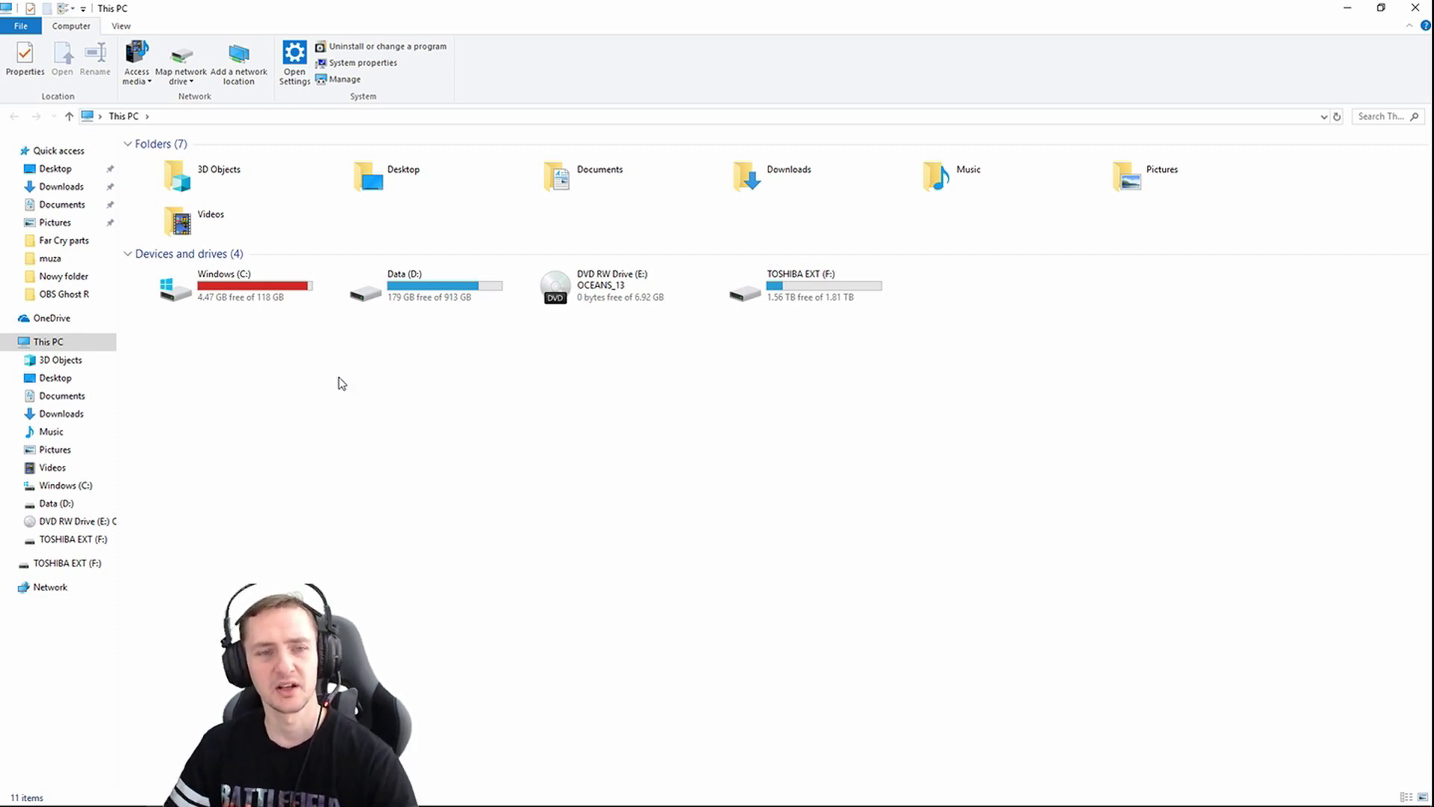
- Open the Windows (C:) drive and check the combined size of all its folders in their properties
mouse_move(230, 295)
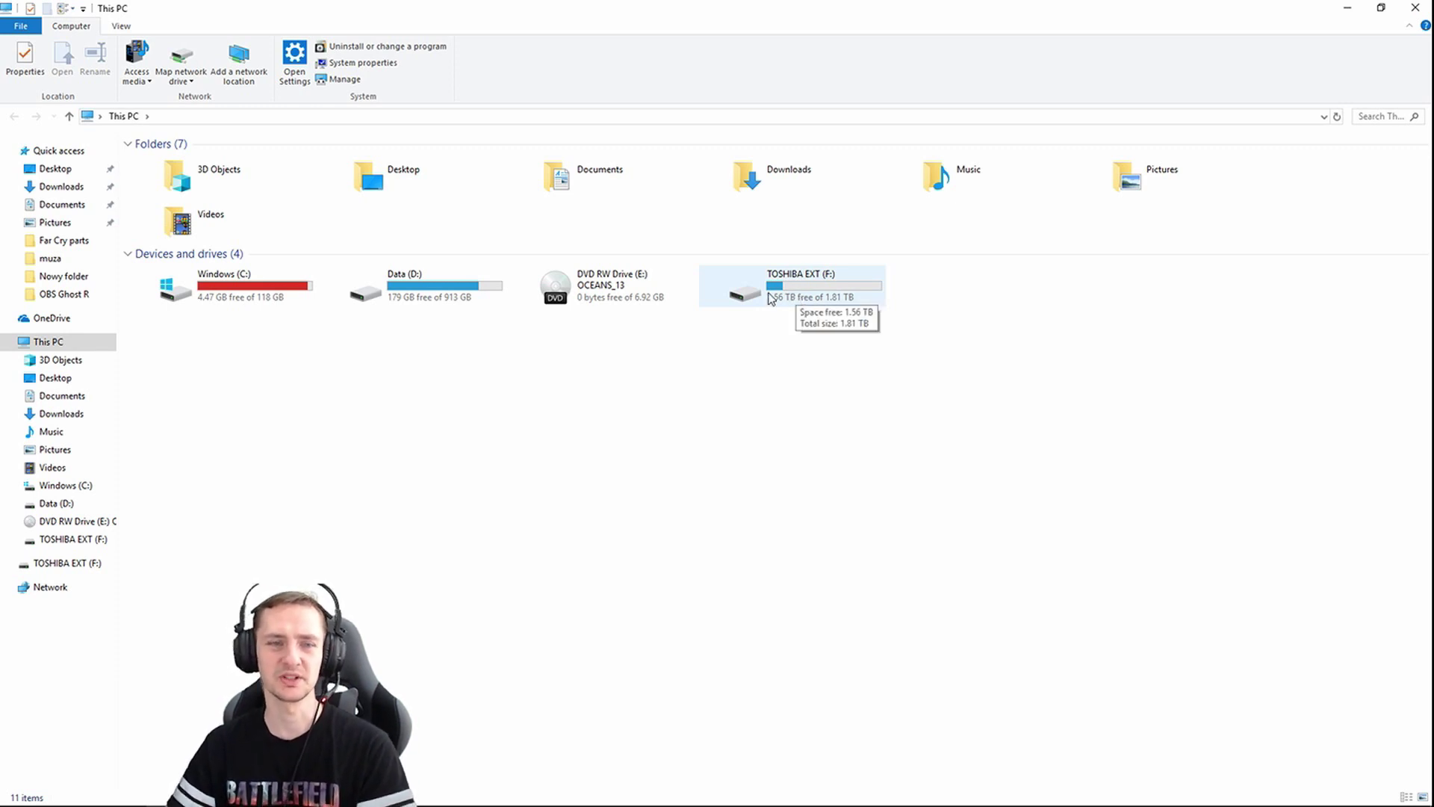
double_click(251, 302)
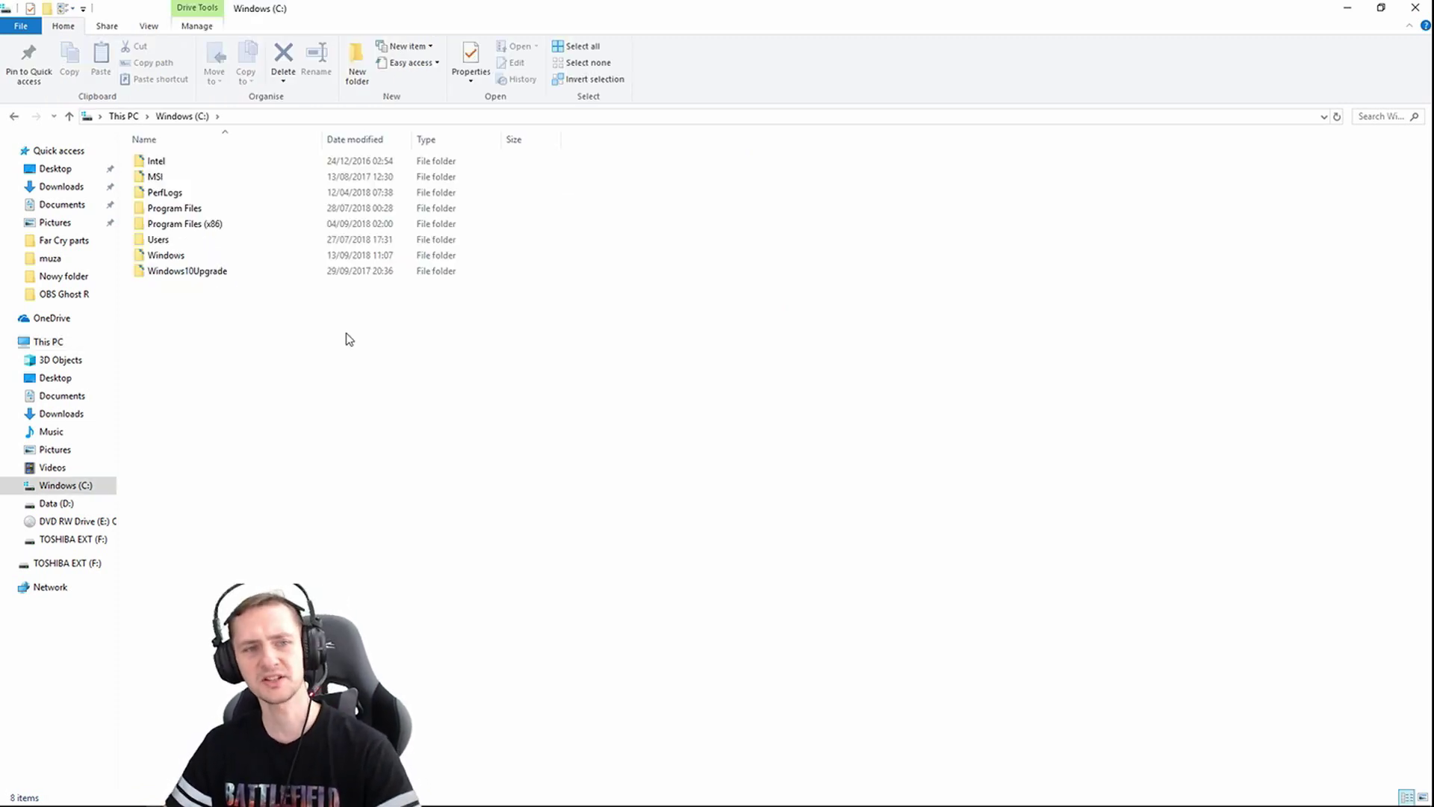
left_click_drag(206, 330, 188, 163)
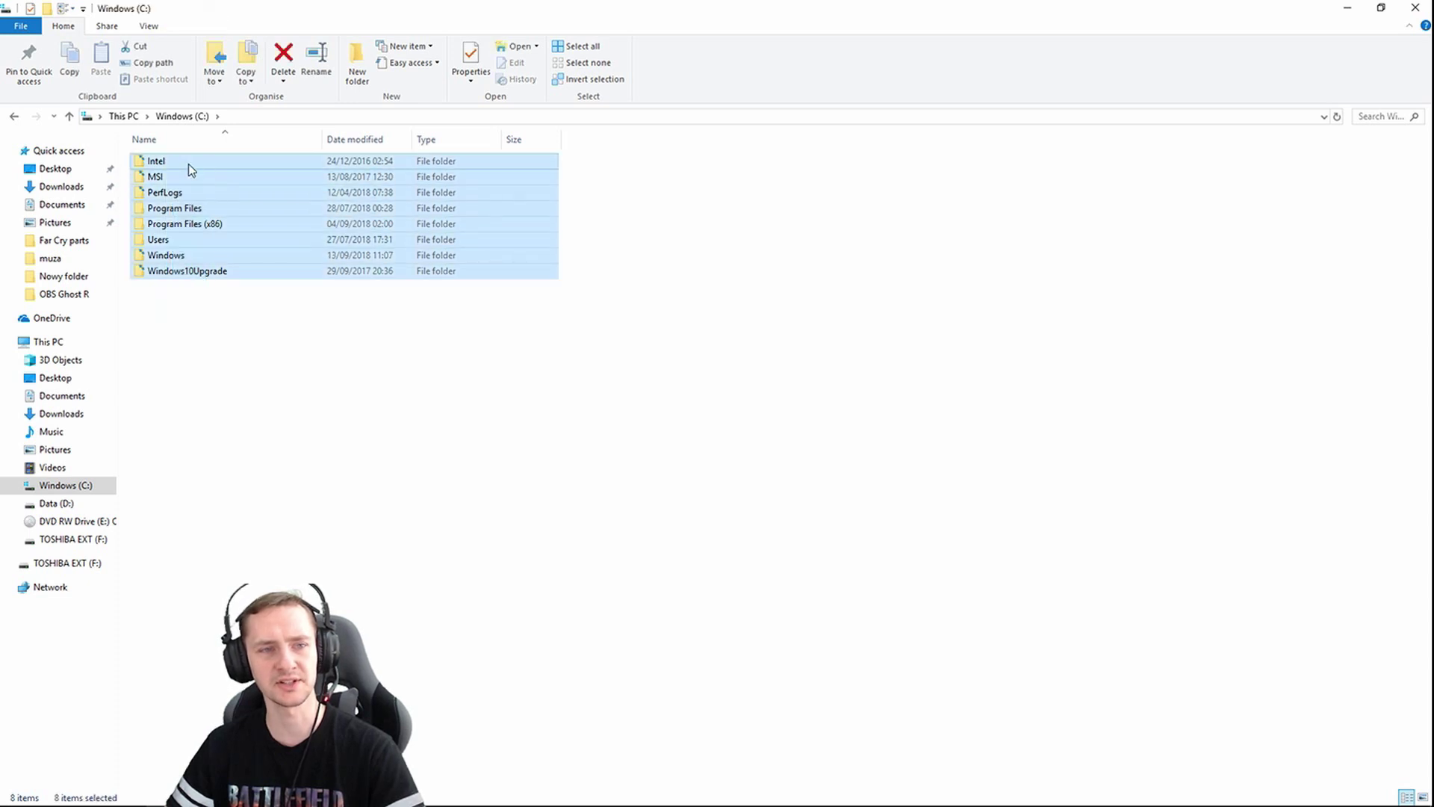
right_click(188, 164)
left_click(284, 393)
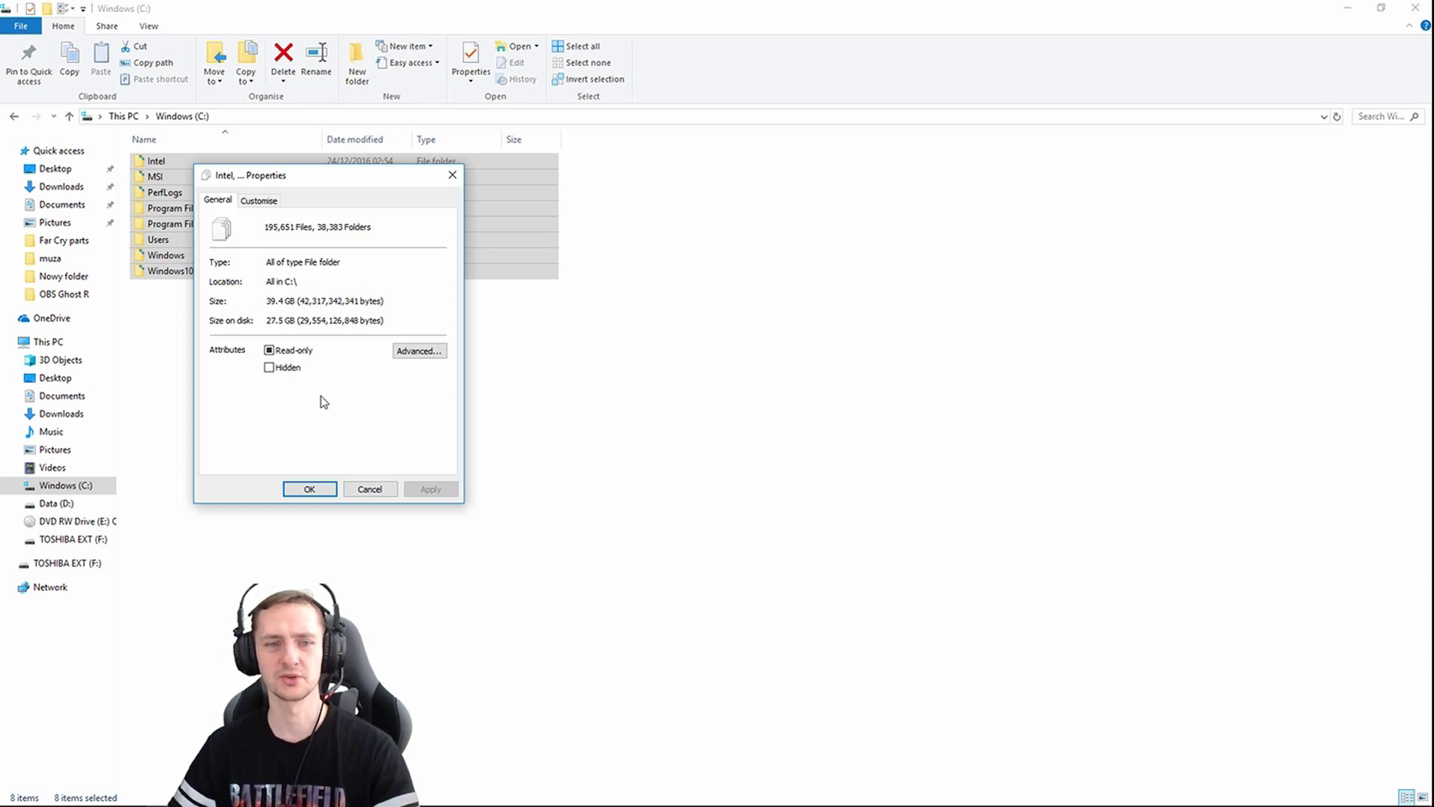
left_click(319, 492)
left_click(406, 551)
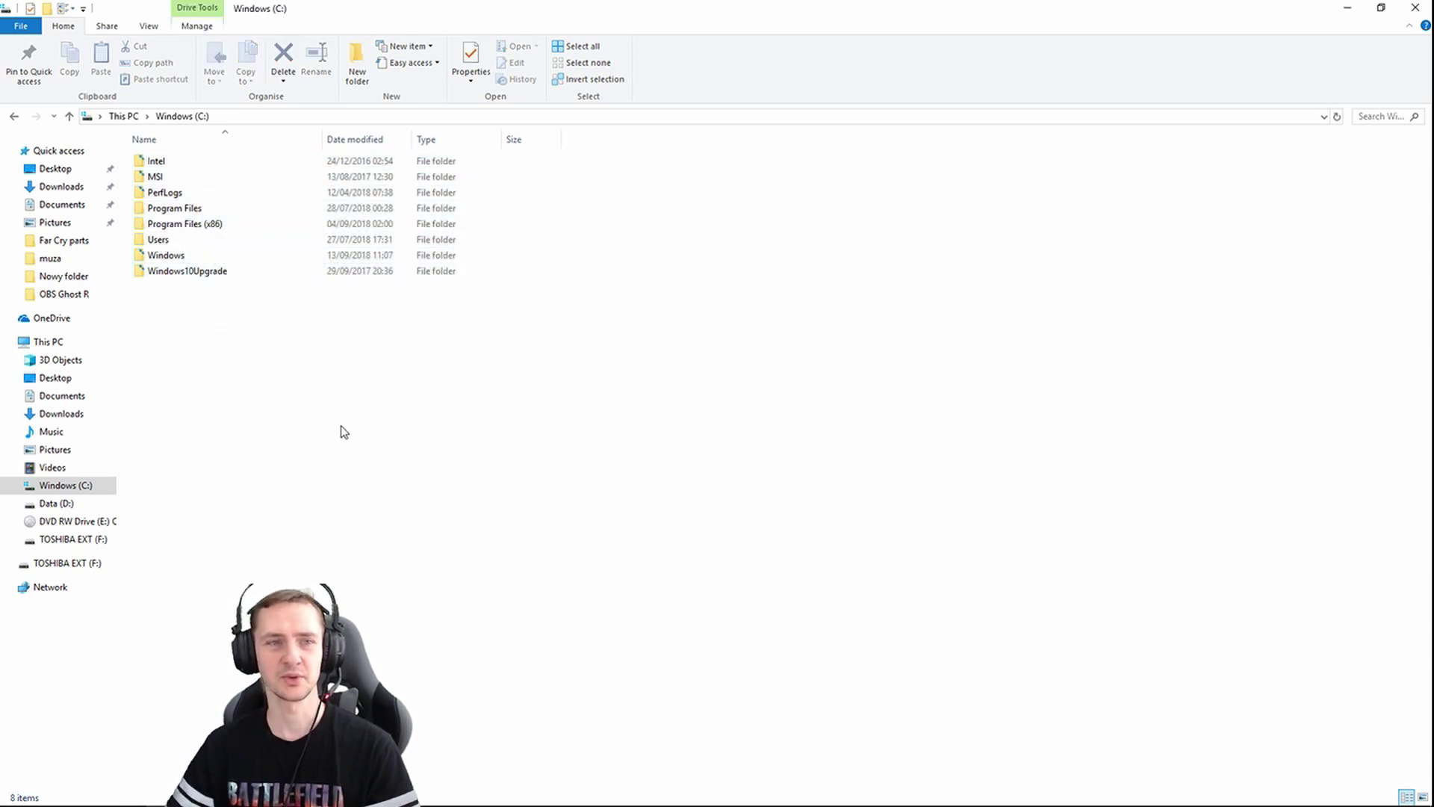
- Show hidden items on the C: drive and check the combined size of all folders, including the hidden ones
left_click(156, 29)
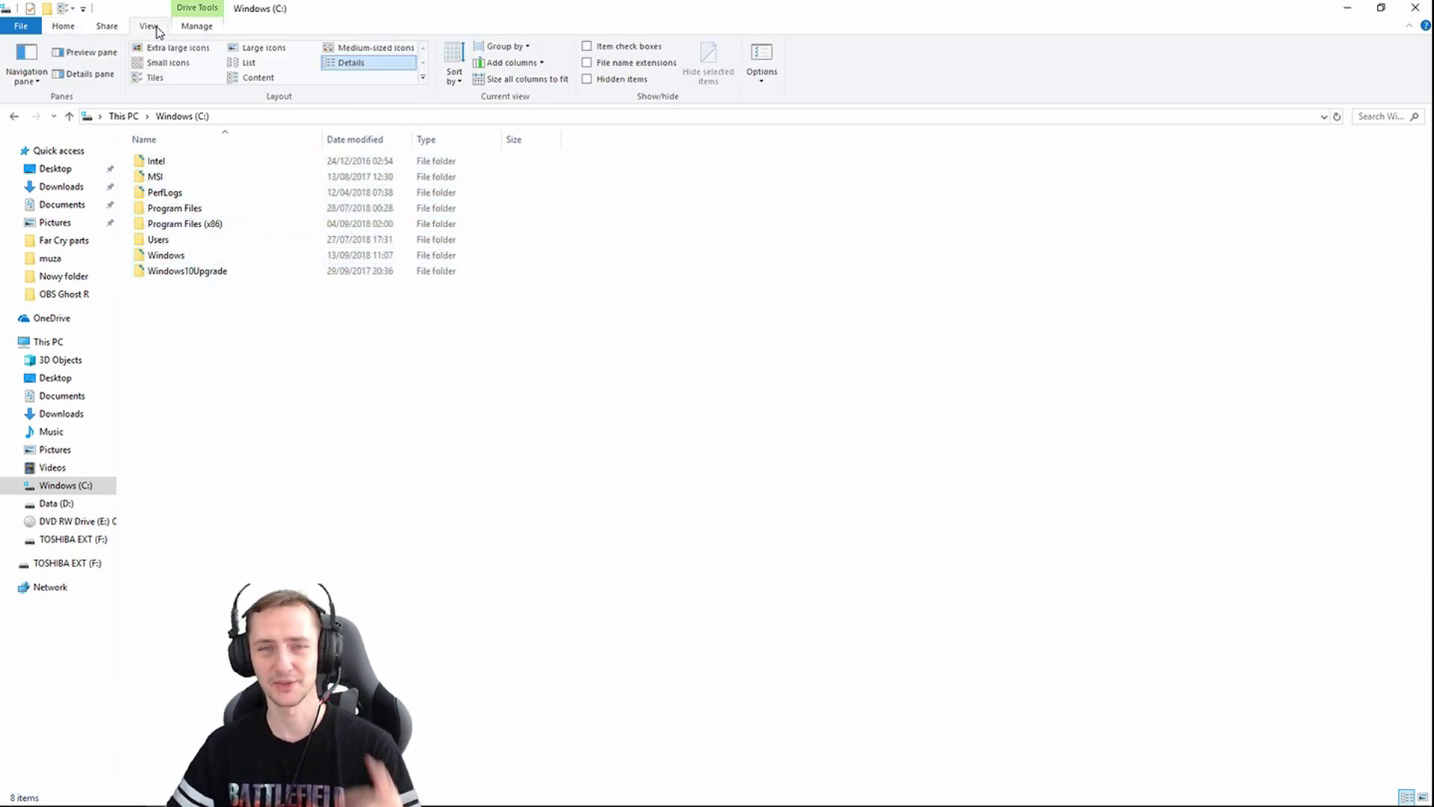
left_click(588, 79)
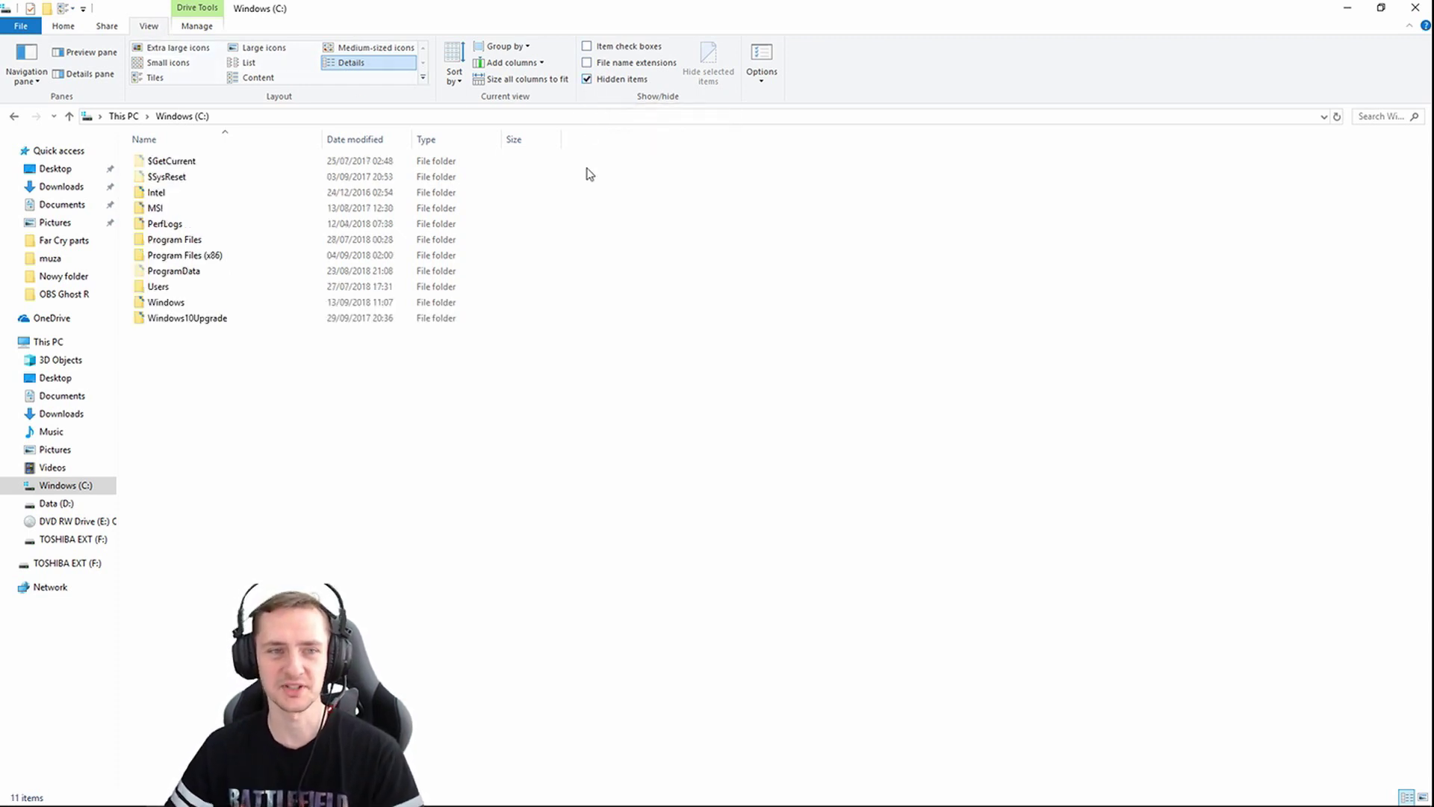
left_click_drag(209, 413, 168, 162)
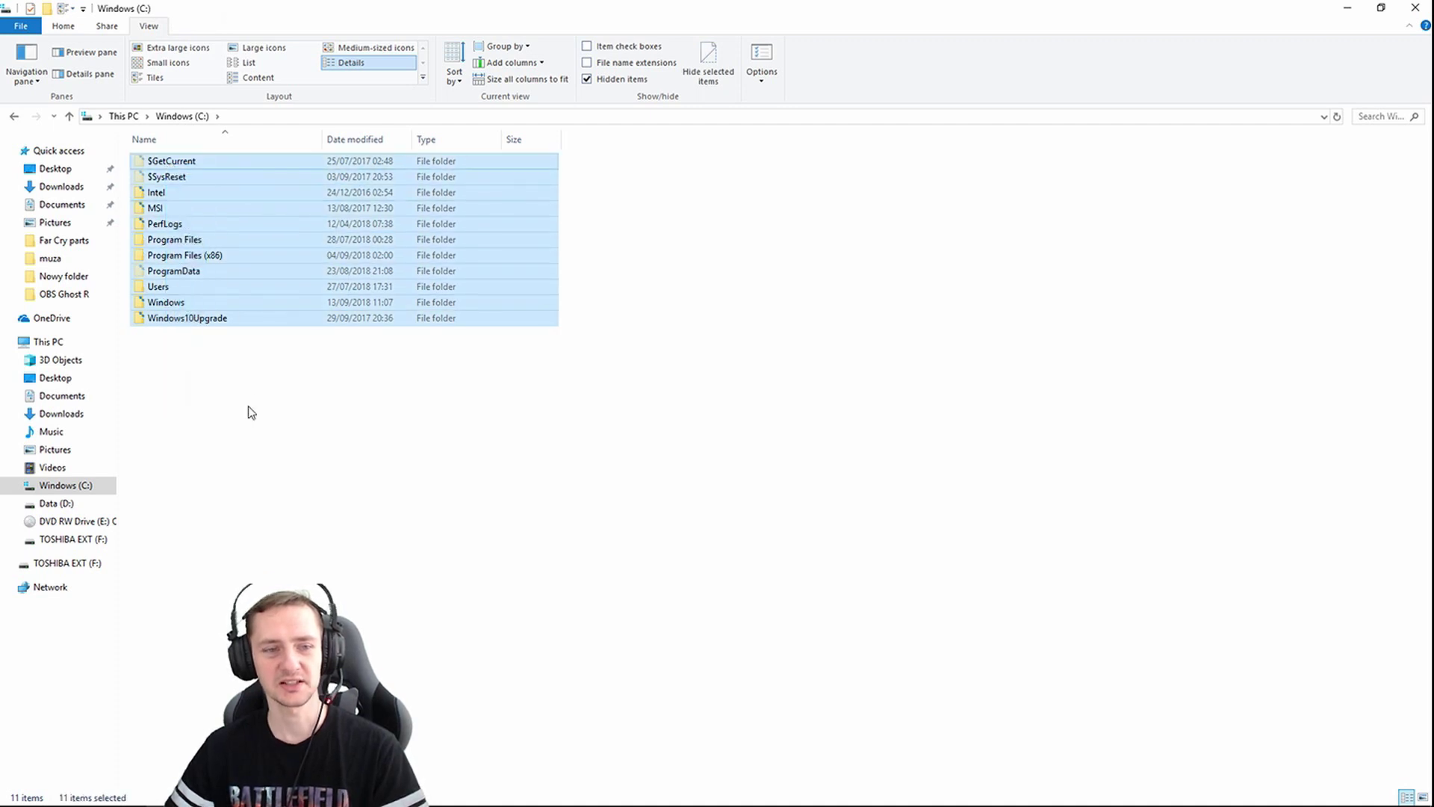
right_click(214, 237)
left_click(261, 466)
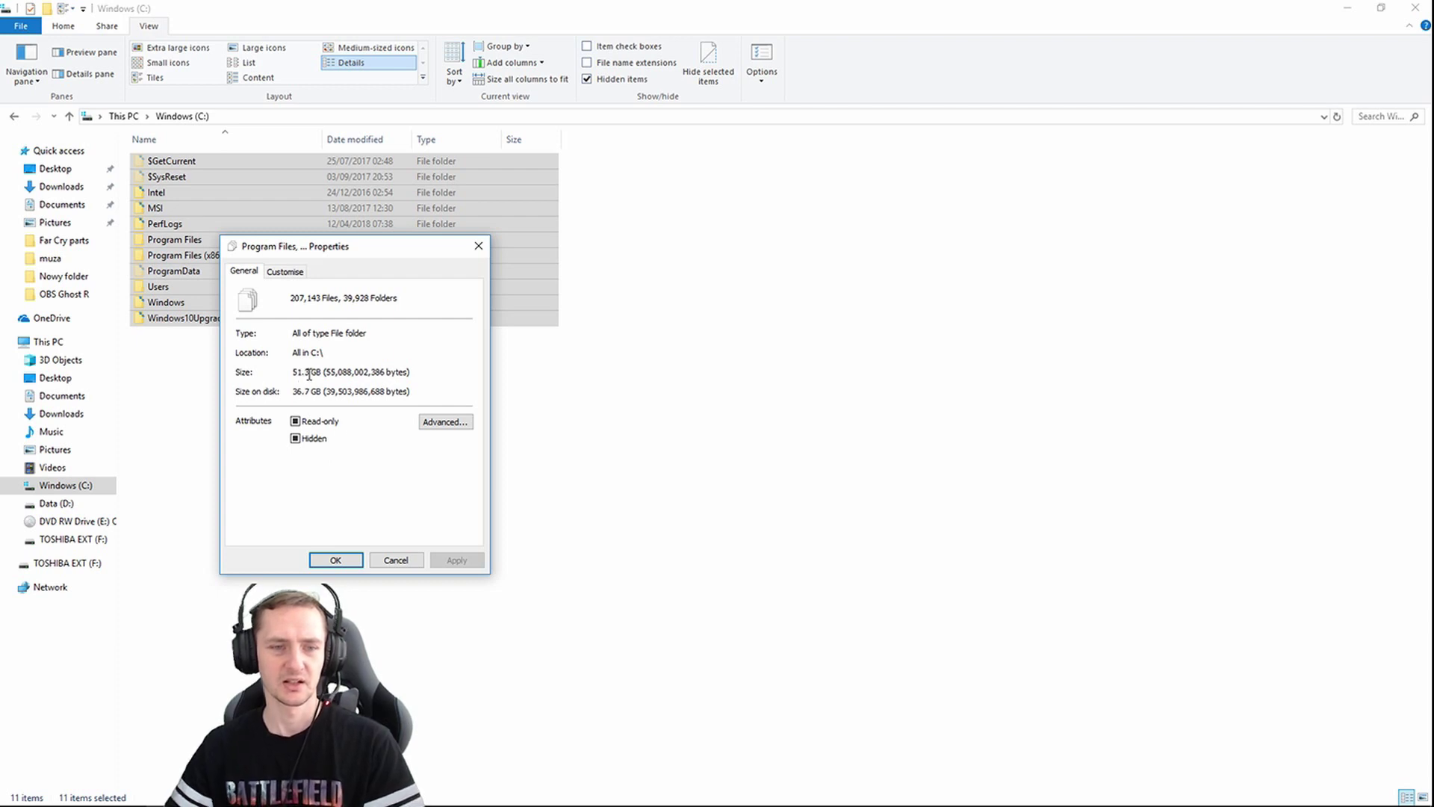
left_click(331, 558)
left_click(496, 442)
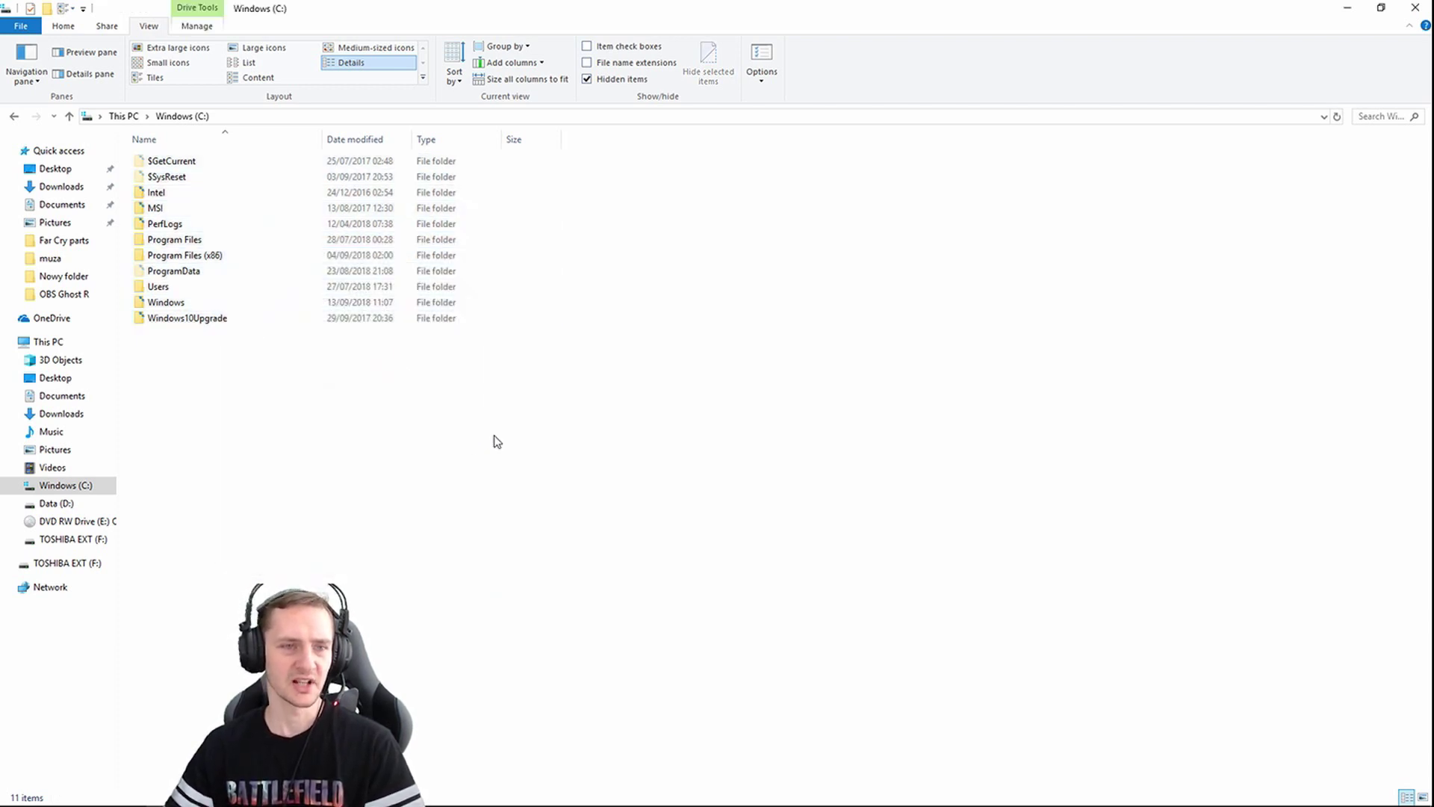
- Return to This PC and check the free space of the Windows (C:) drive
left_click_drag(226, 392, 317, 445)
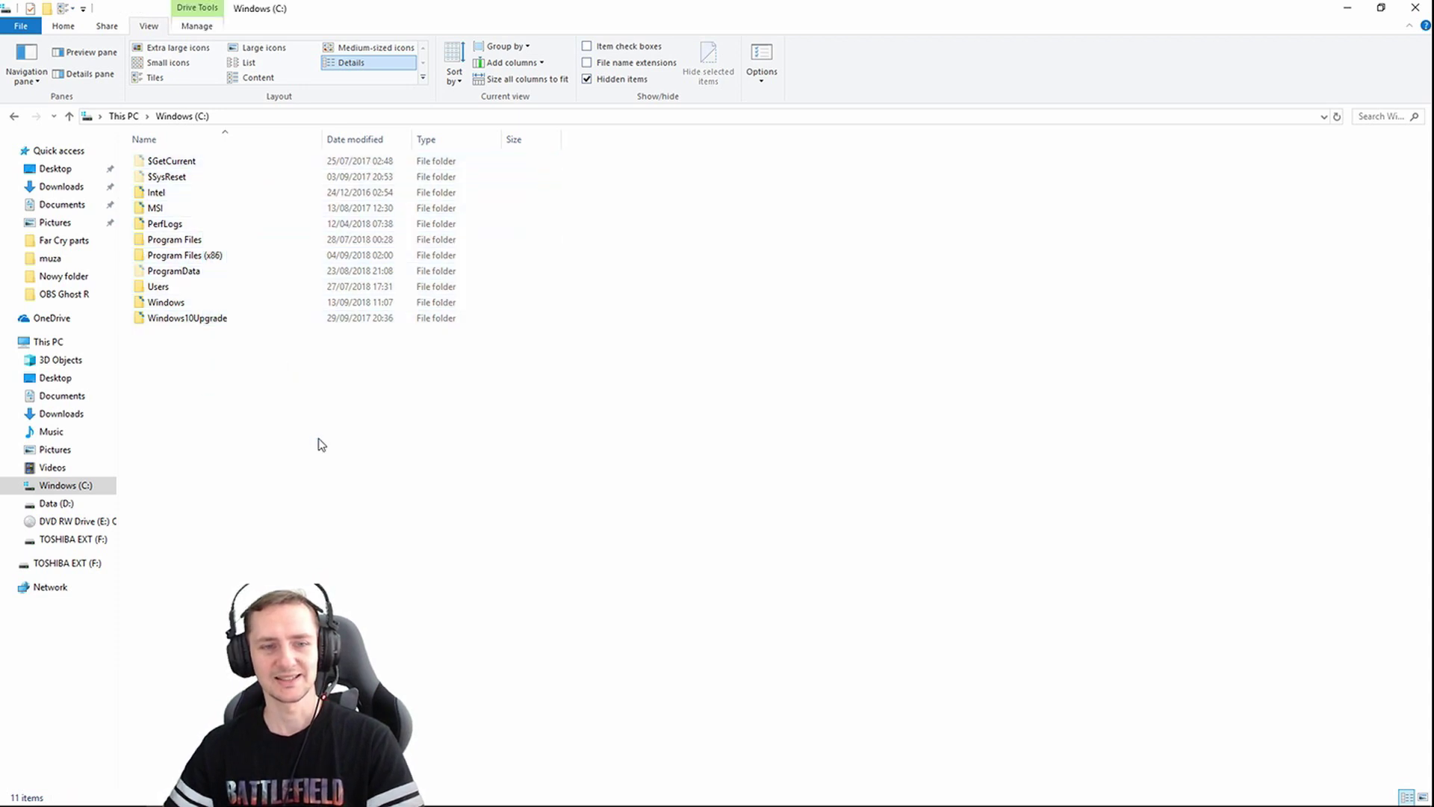
left_click(17, 117)
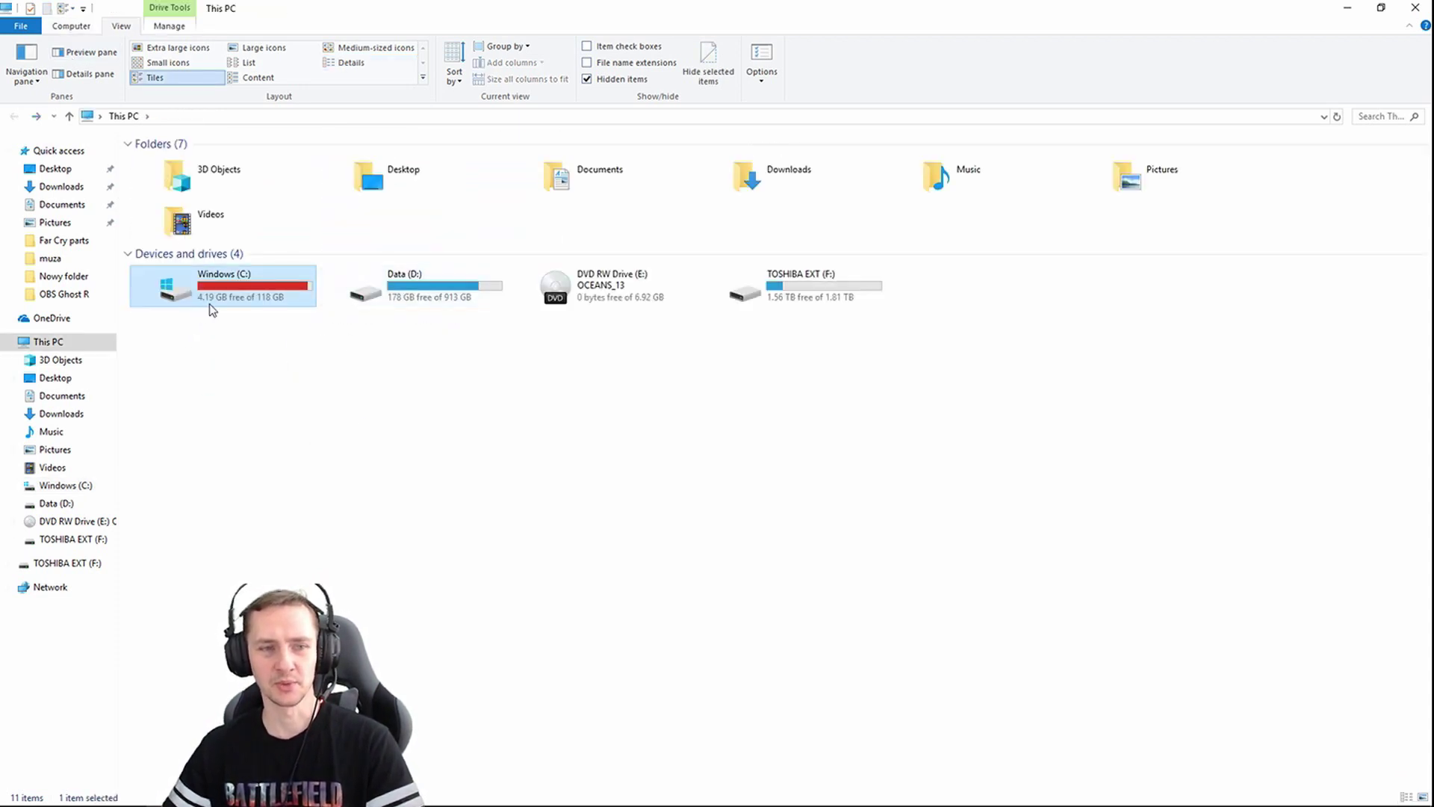
mouse_move(279, 305)
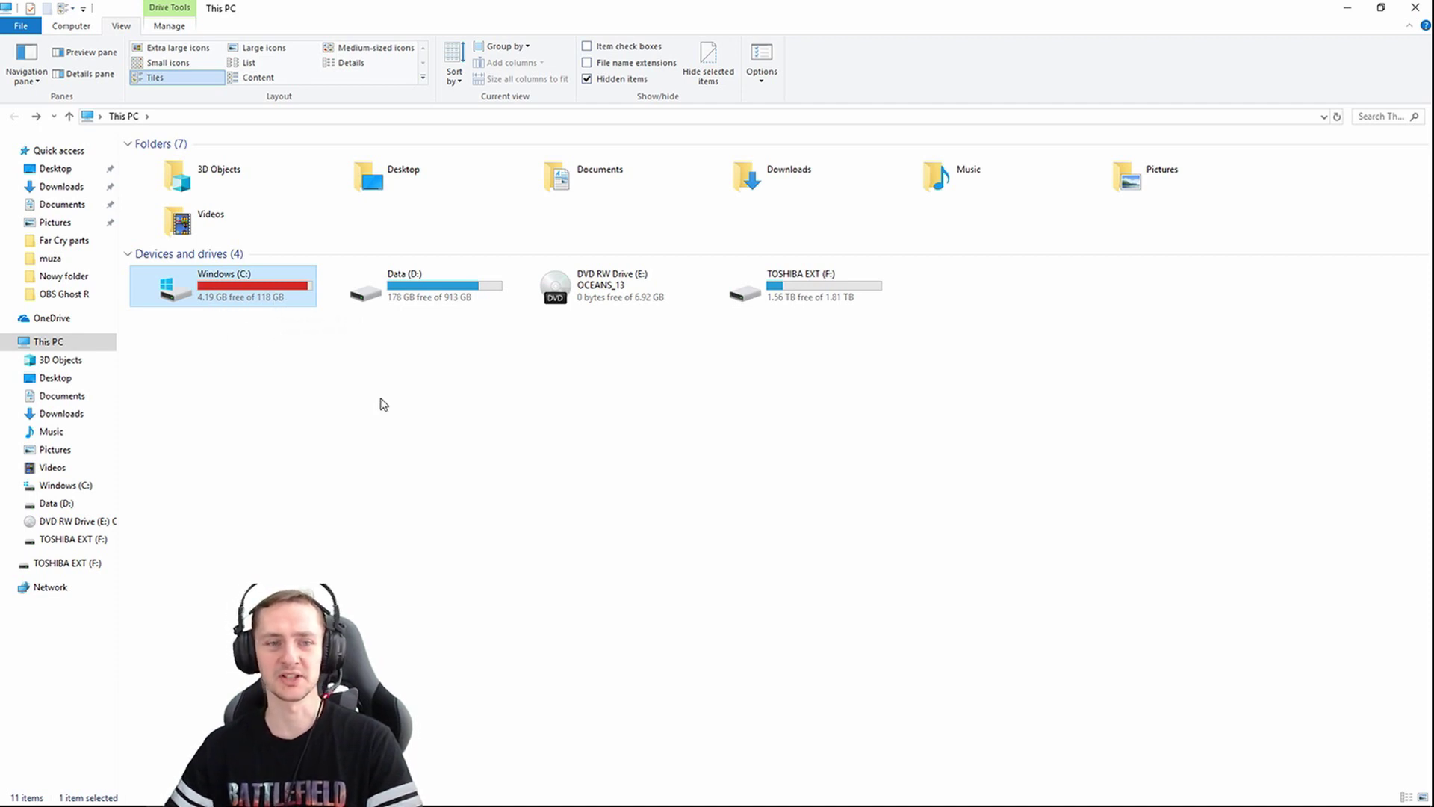
- Reopen the Windows (C:) drive, display its drive properties and move that window clear of the screen edge
double_click(243, 286)
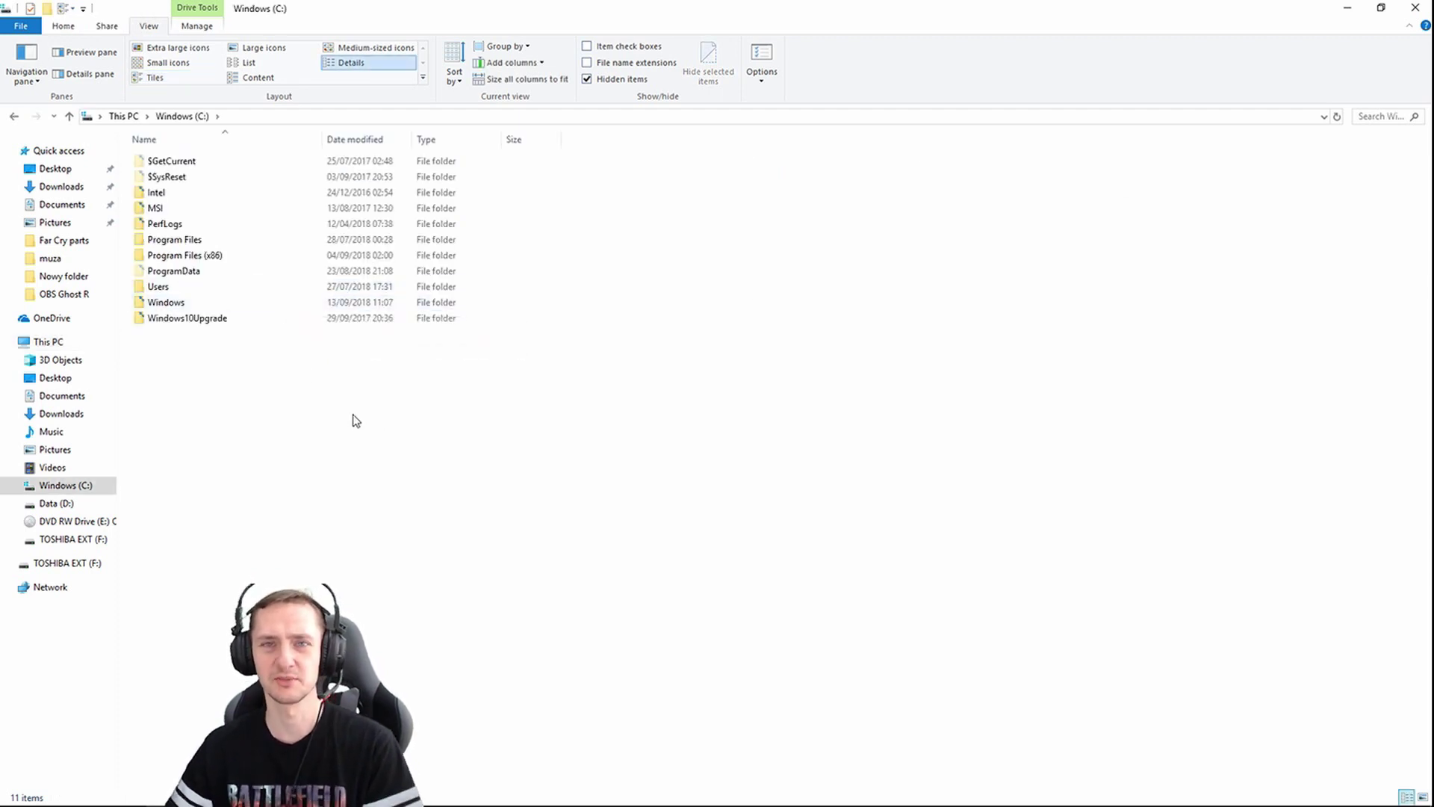
right_click(652, 254)
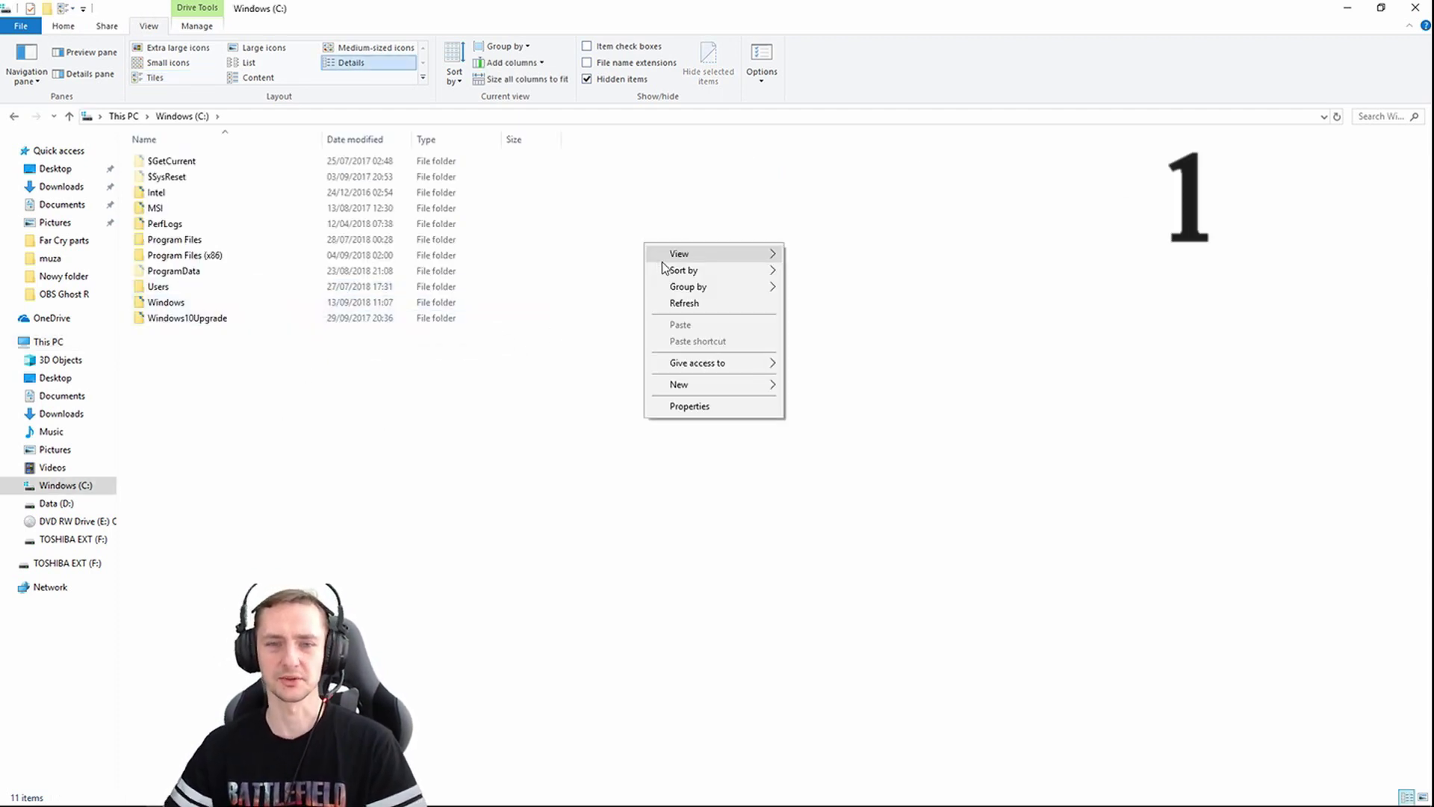
left_click(694, 406)
left_click_drag(172, 142, 812, 159)
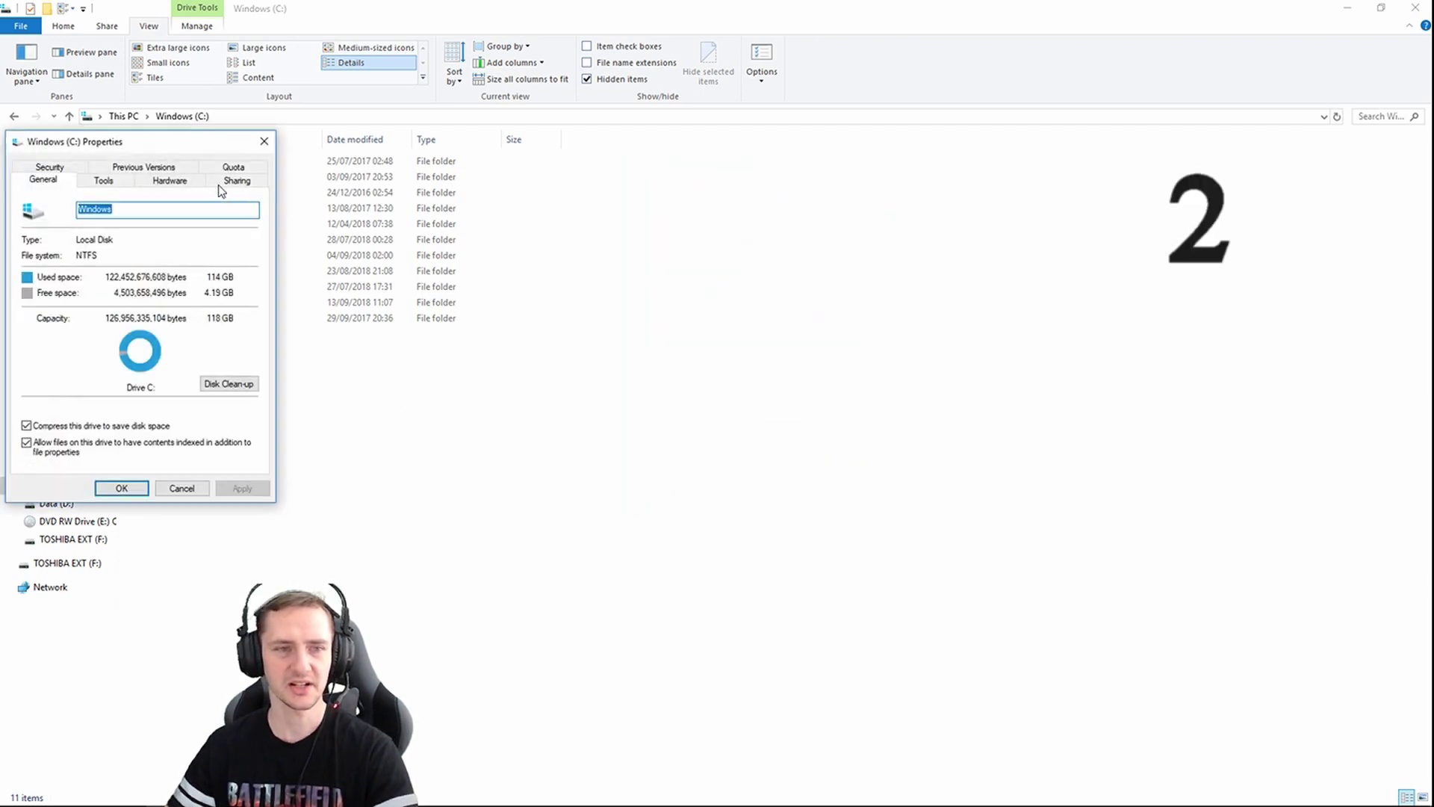
left_click_drag(203, 144, 736, 160)
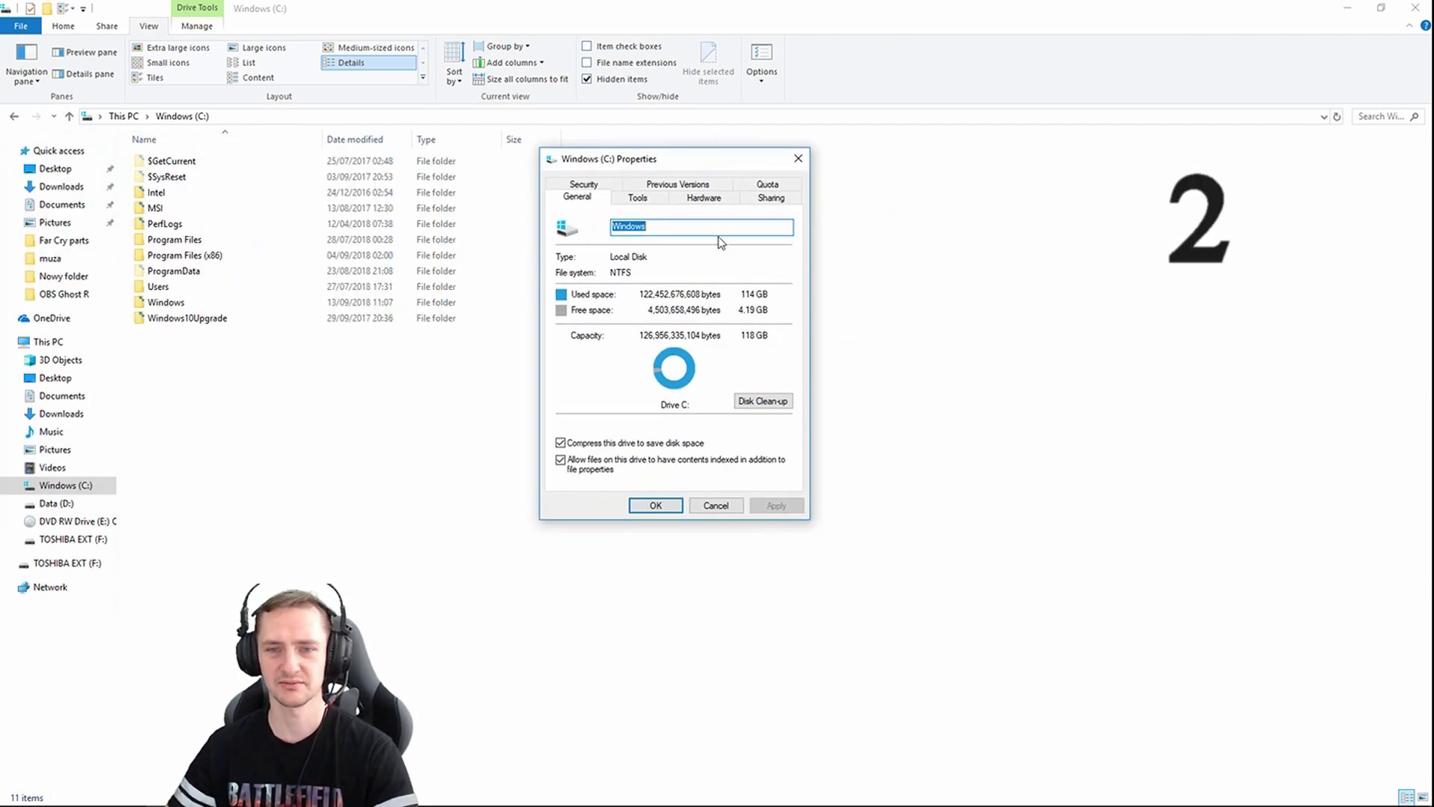
- Run Disk Clean-up on the C: drive with Temporary files also included, and permanently delete the selected files
left_click(762, 401)
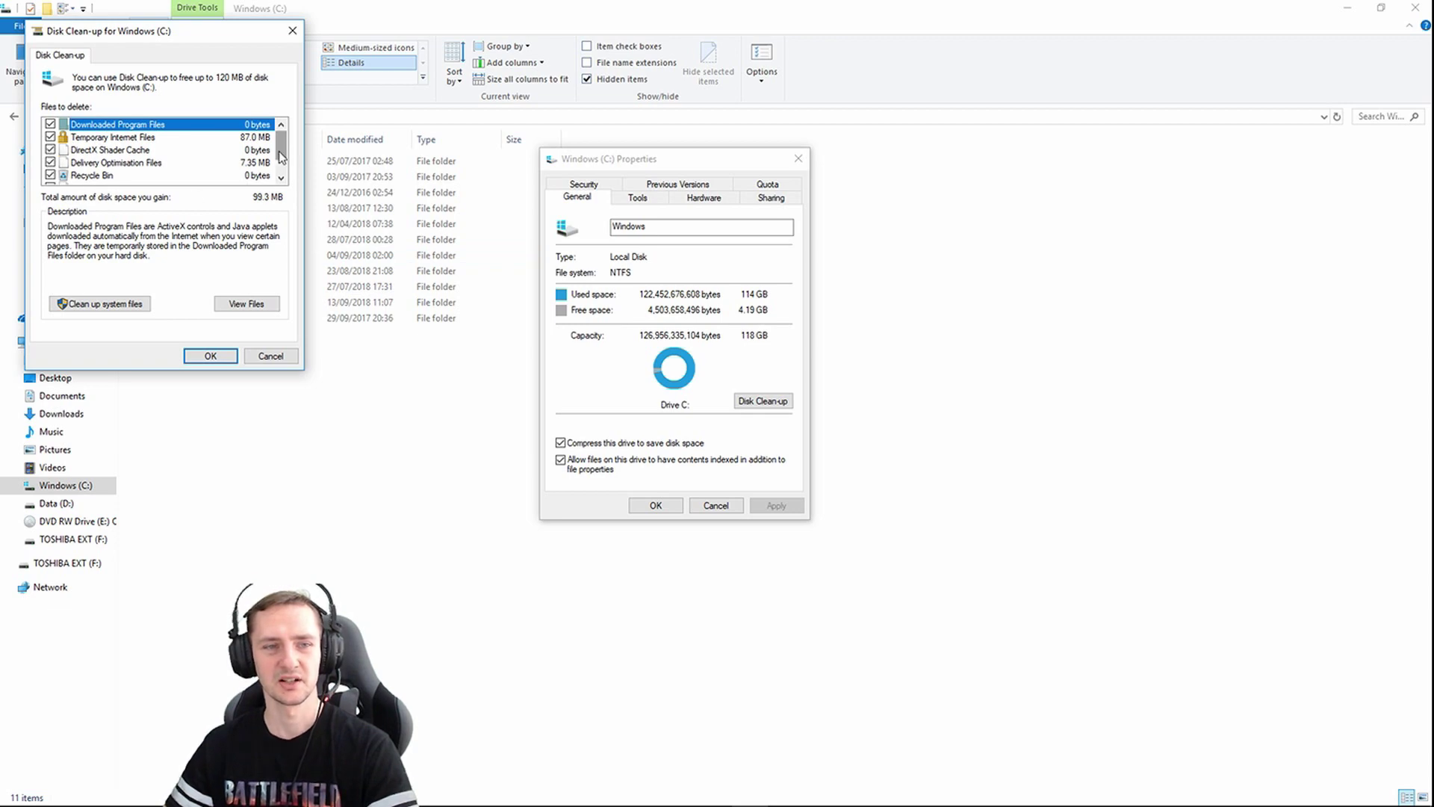
scroll(54, 172, "down", 1)
left_click(50, 162)
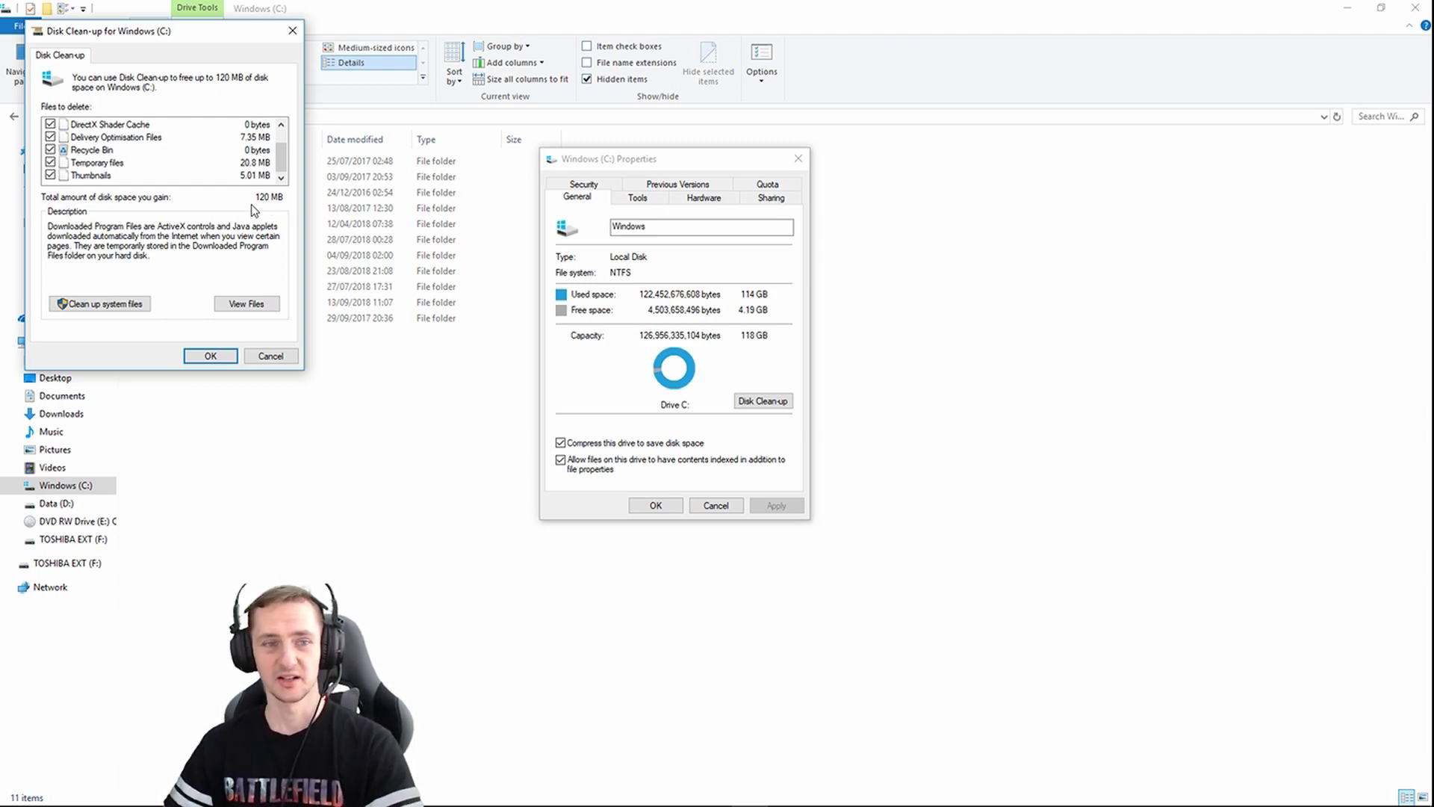
left_click(224, 357)
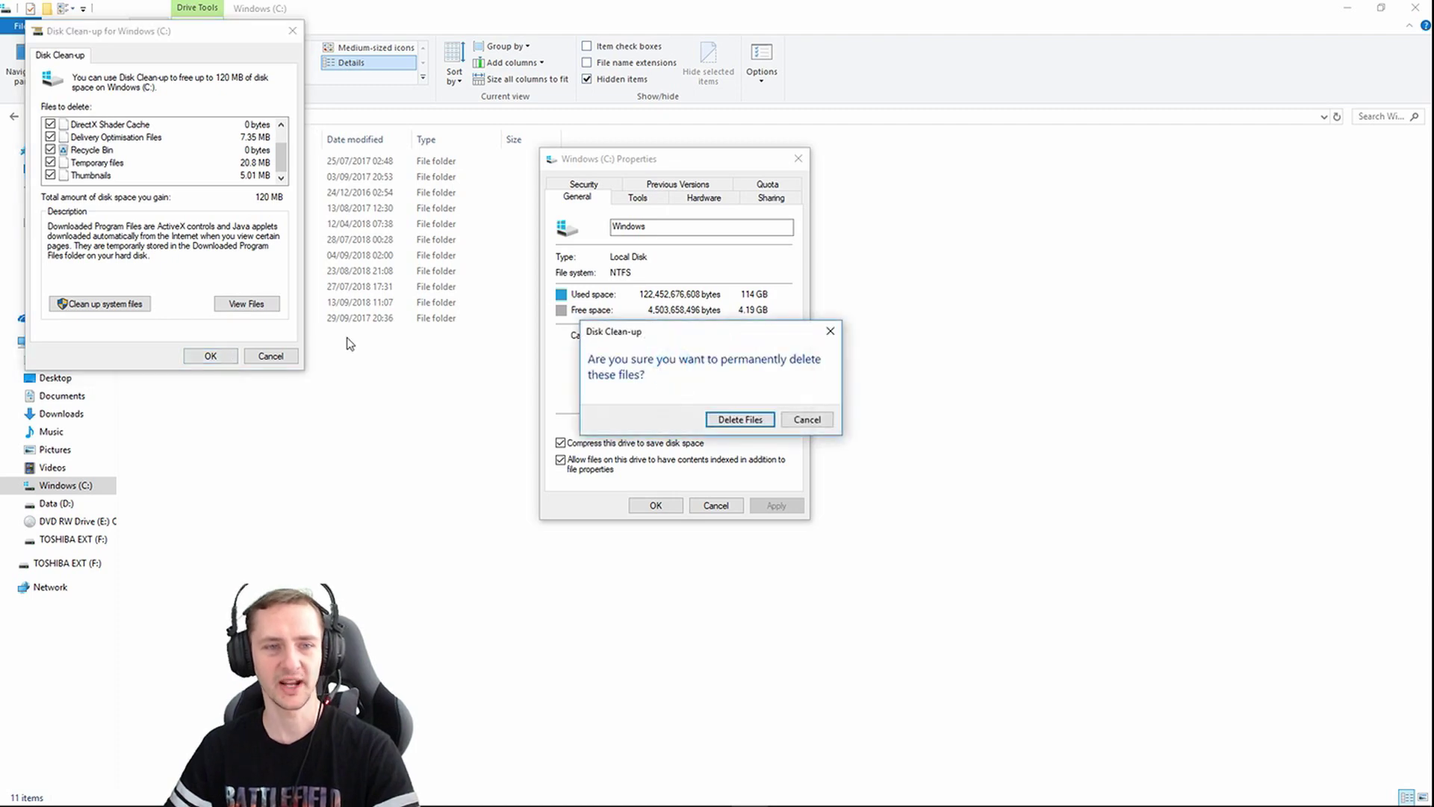
left_click(757, 419)
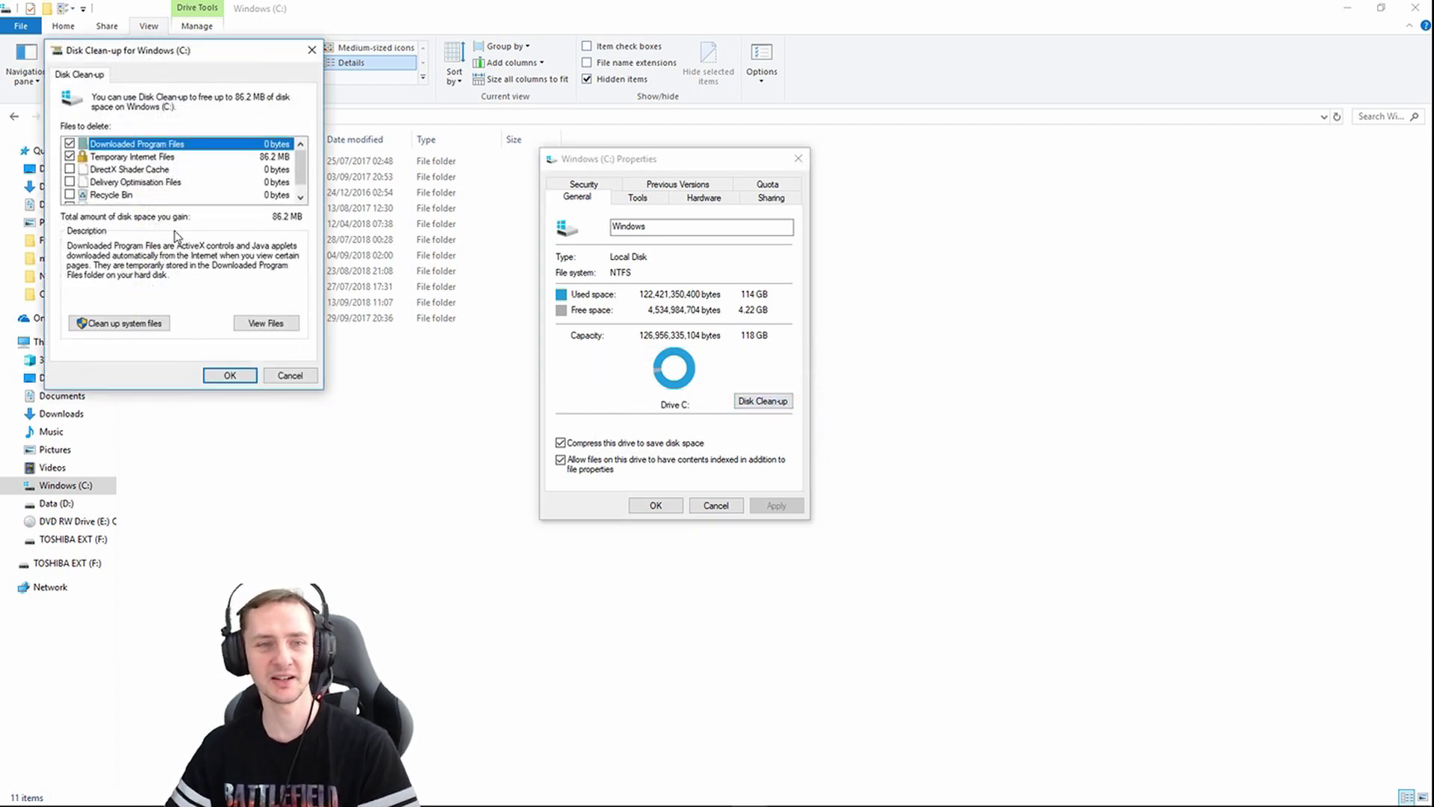
- Delete the remaining Temporary Internet Files with a second Disk Clean-up pass and close the drive properties
left_click(300, 197)
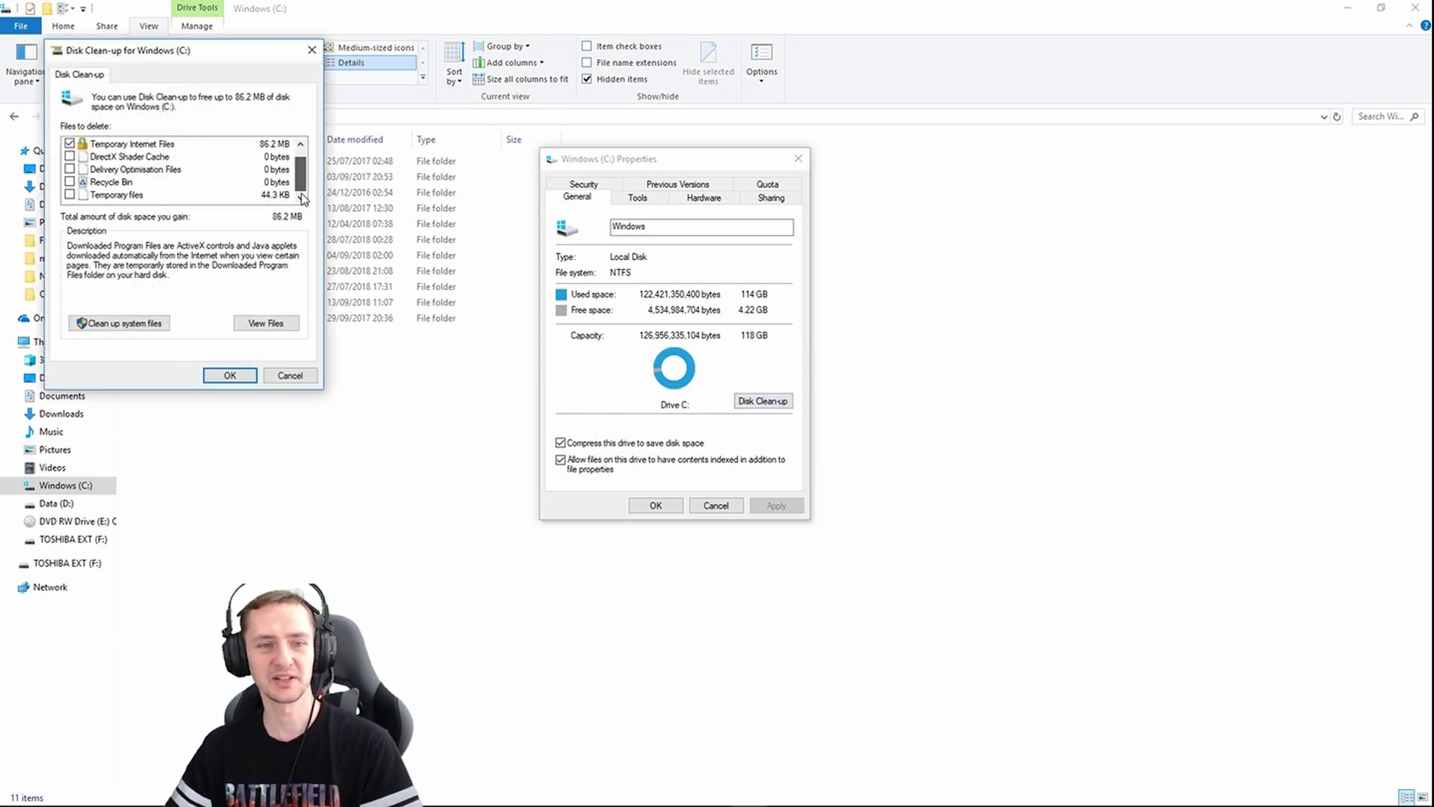
left_click(231, 373)
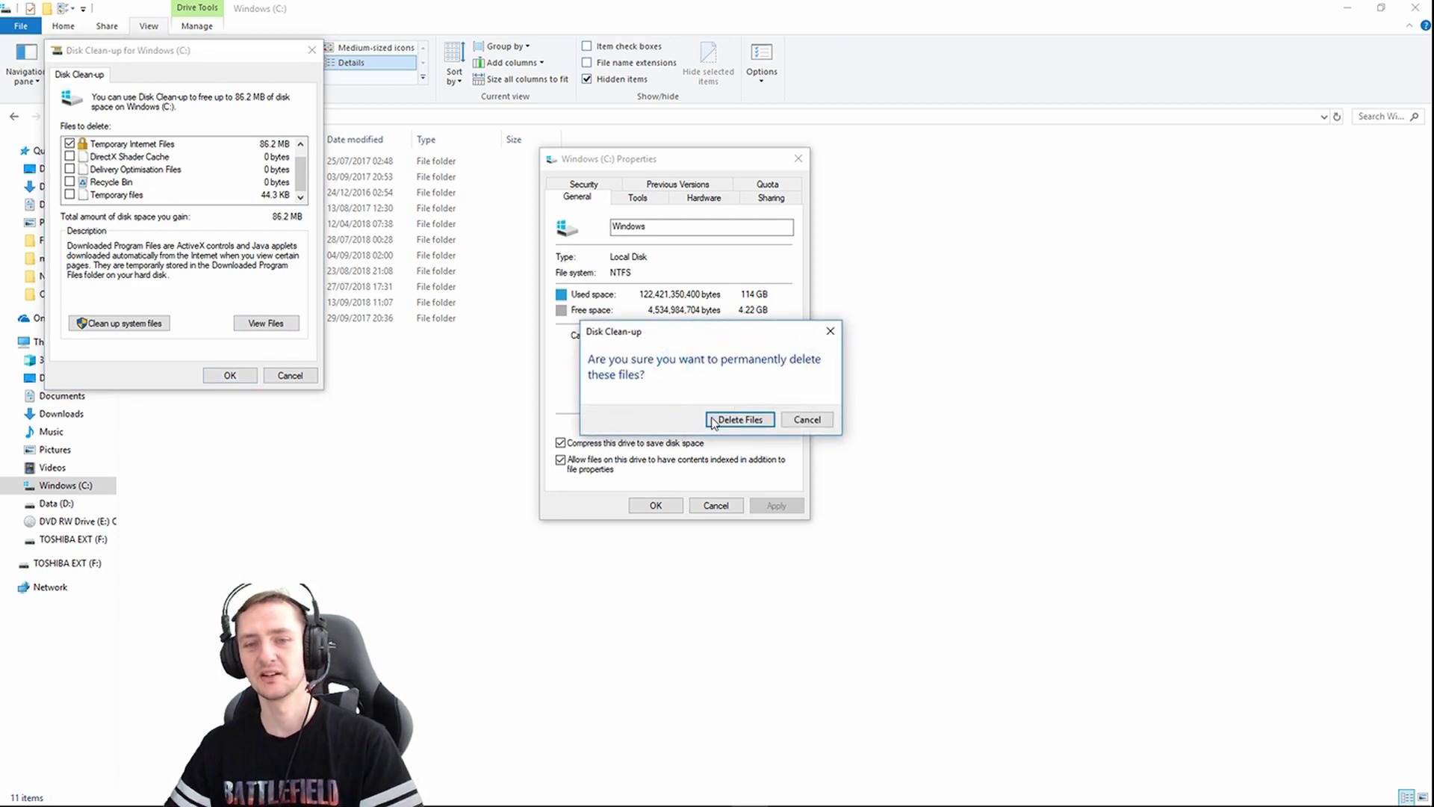
left_click(713, 421)
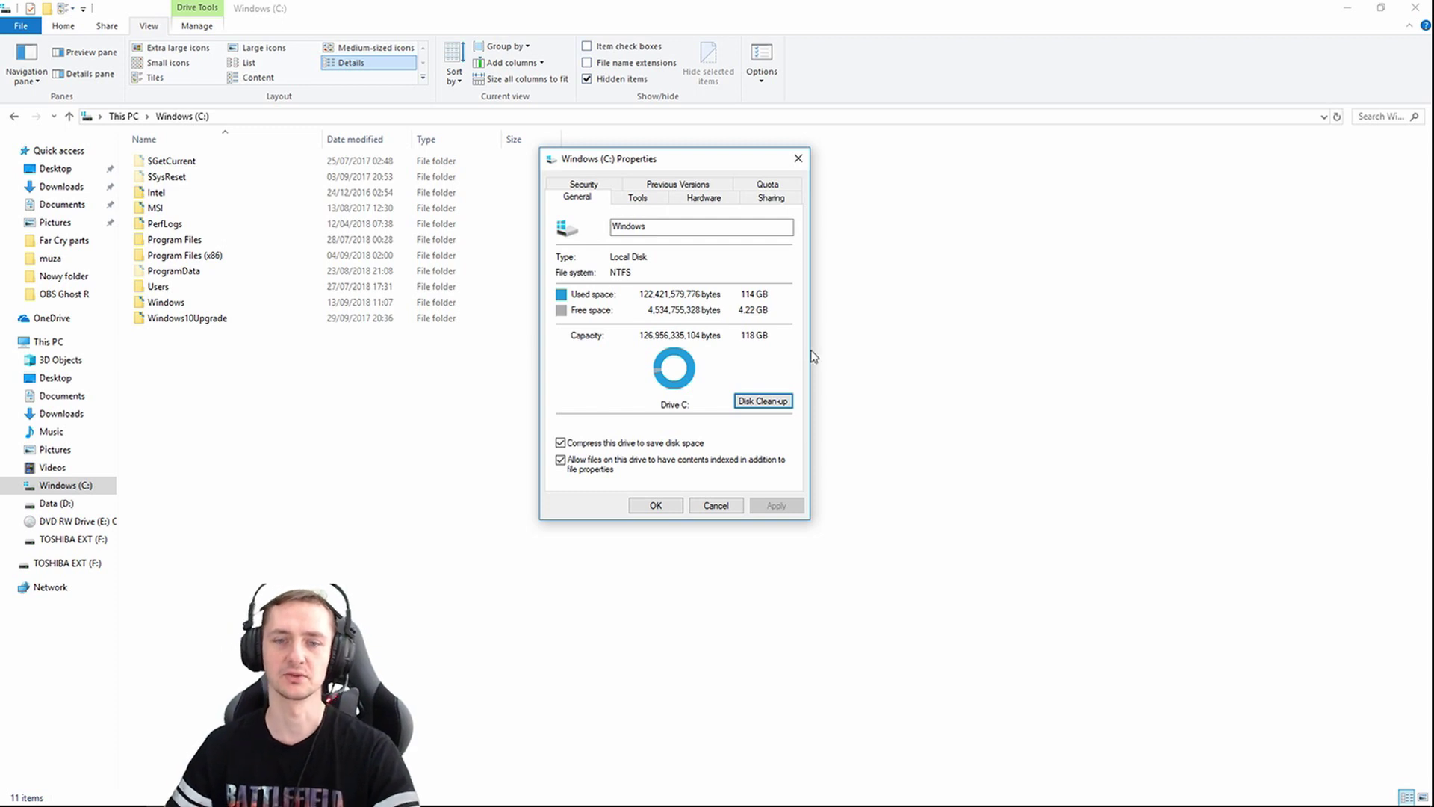
left_click(656, 505)
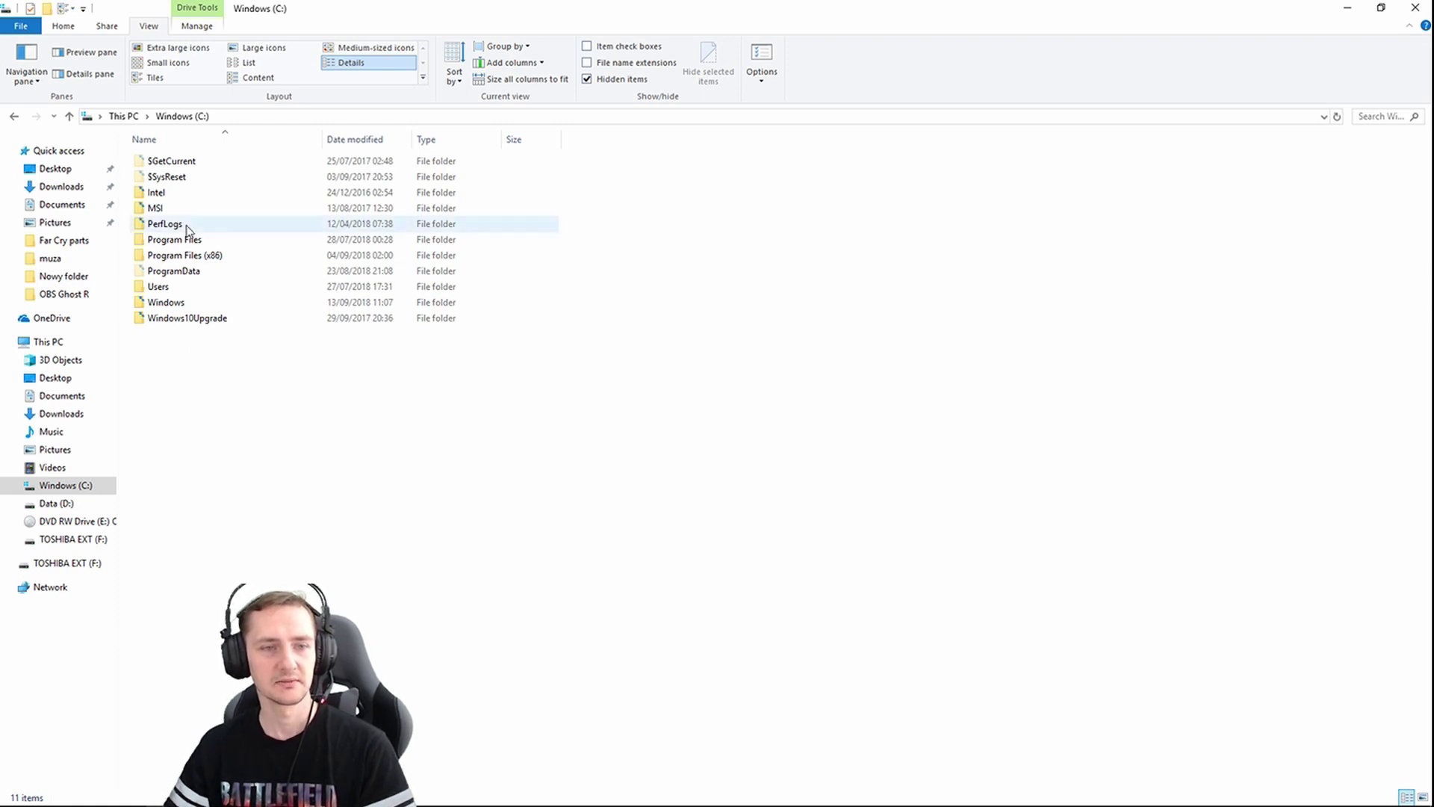
- Check the size of the personal profile folder inside Users, and return to the C: drive's root
right_click(184, 289)
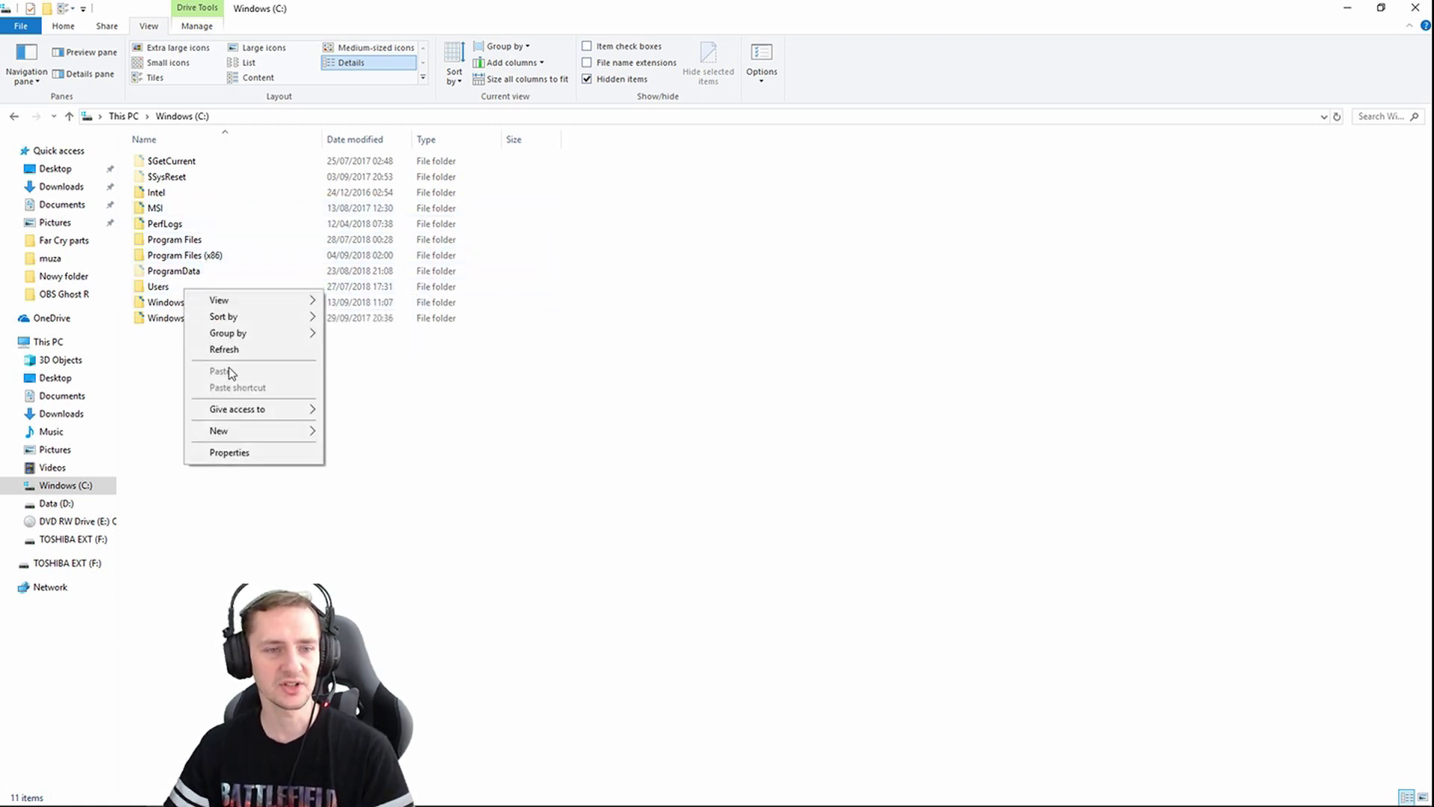
double_click(167, 287)
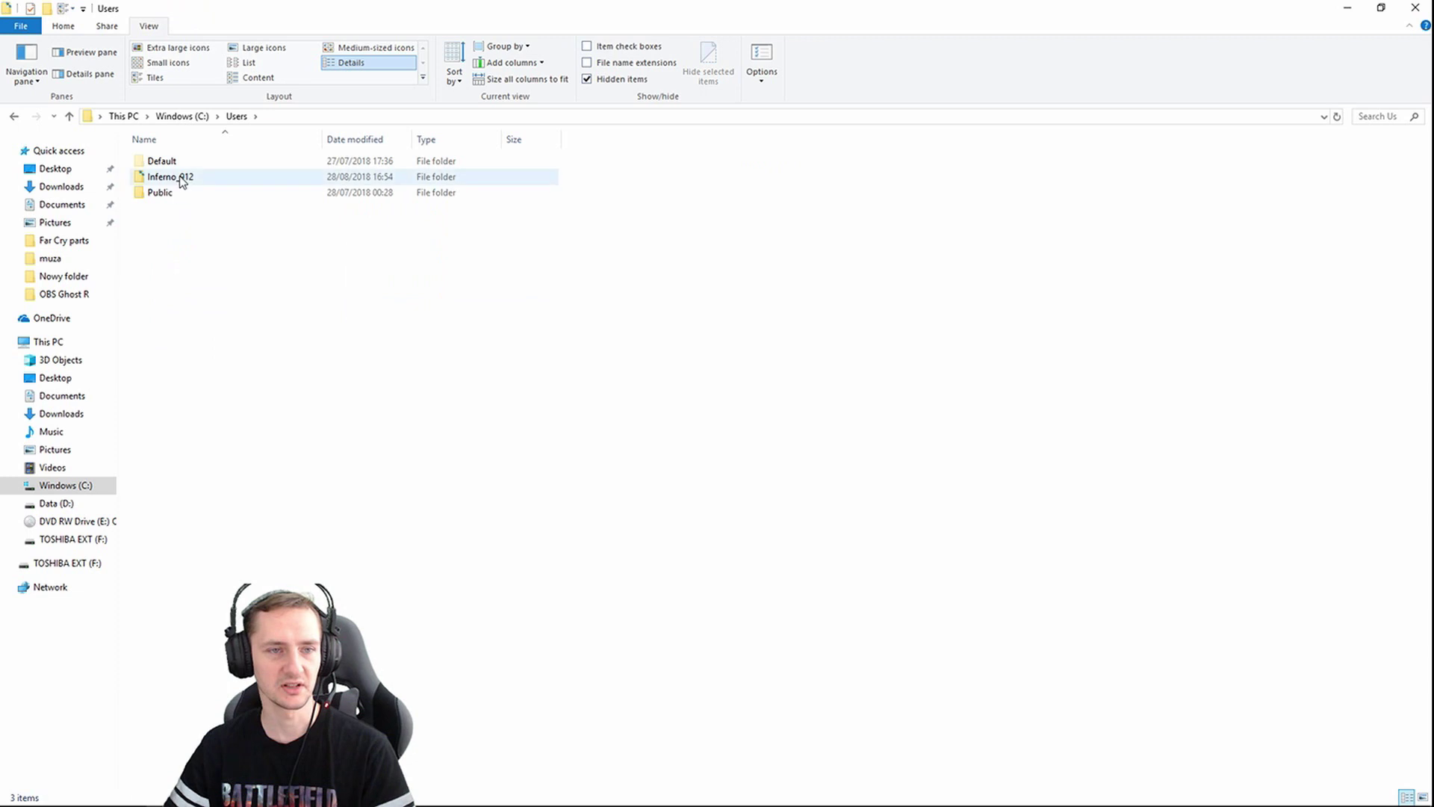
right_click(181, 182)
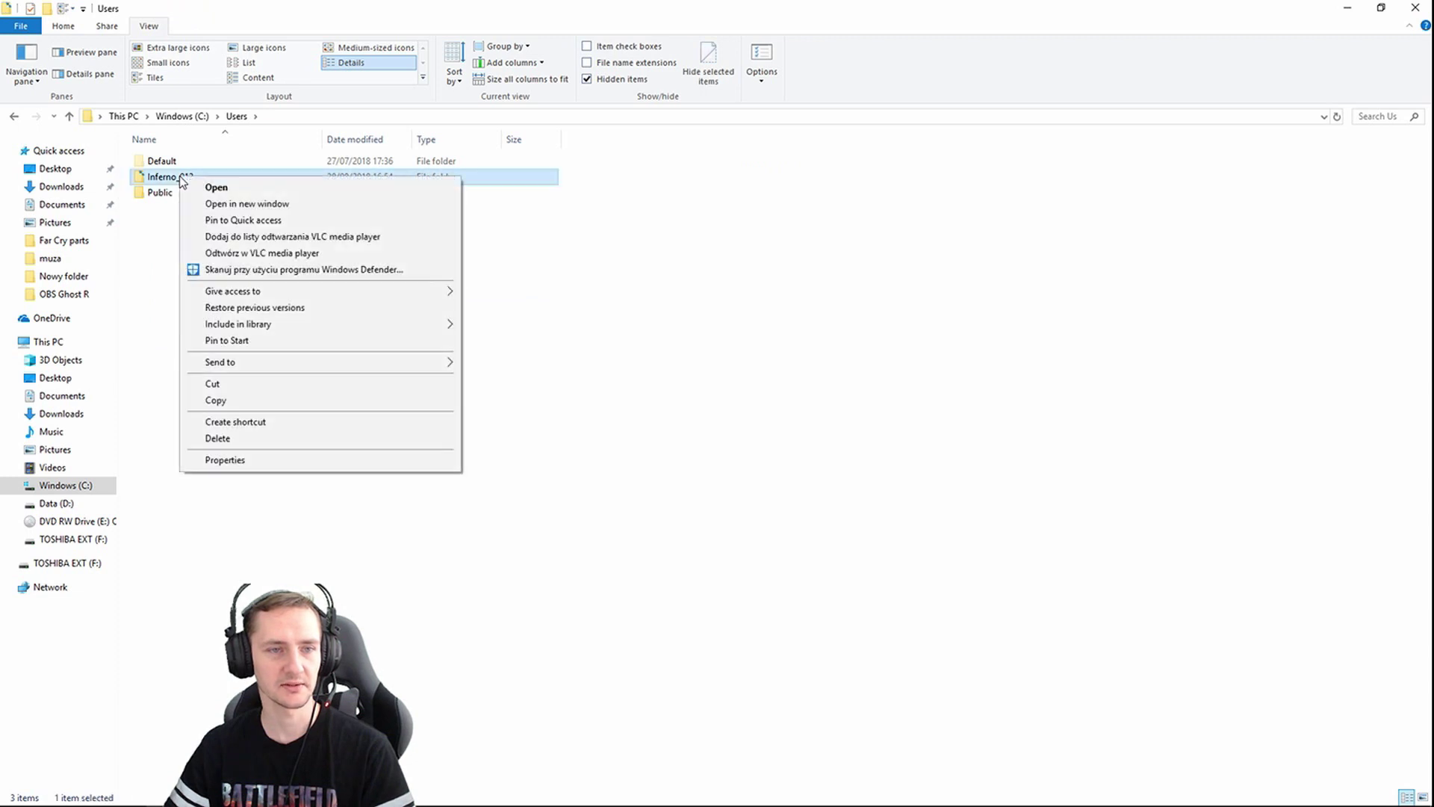
left_click(268, 457)
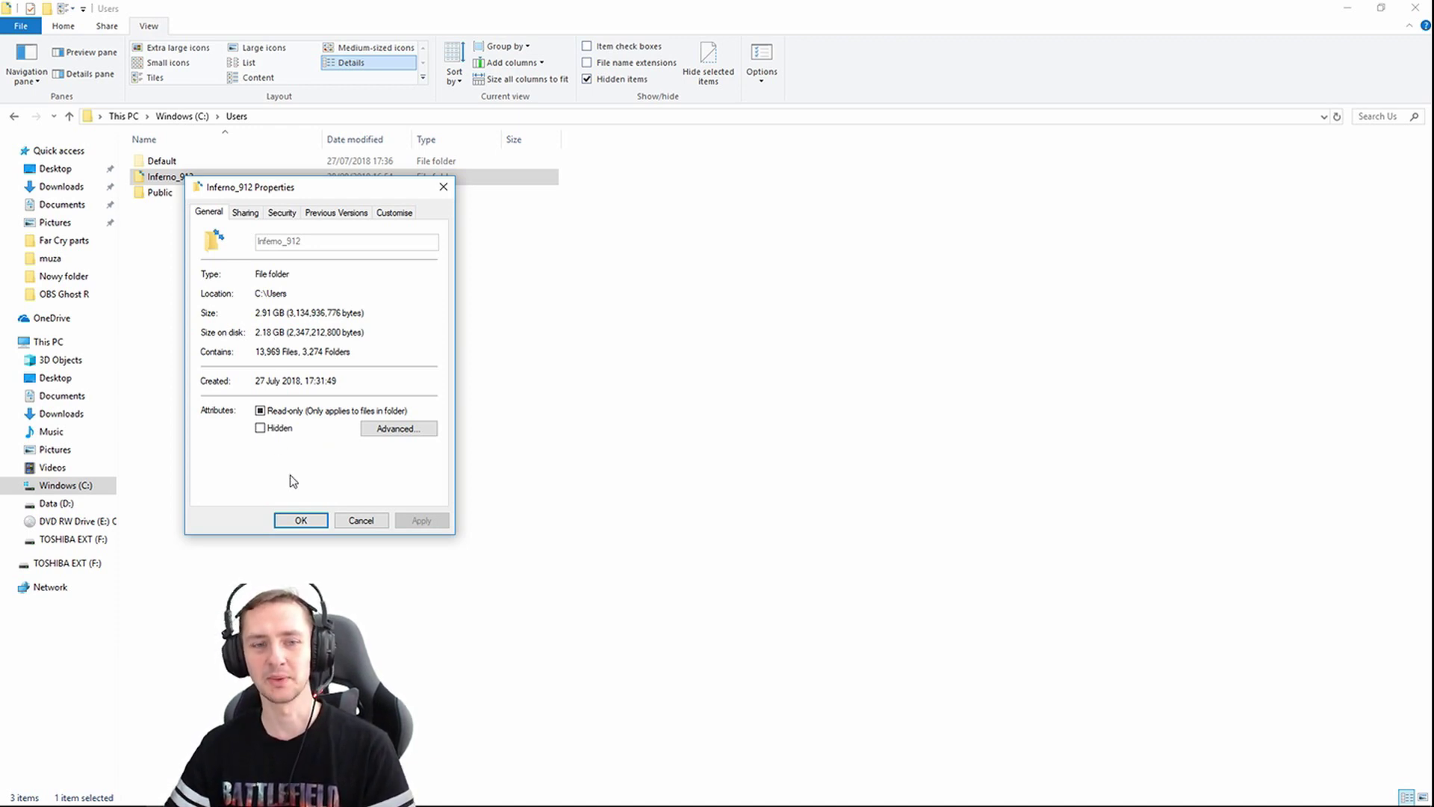
left_click(301, 520)
left_click(15, 117)
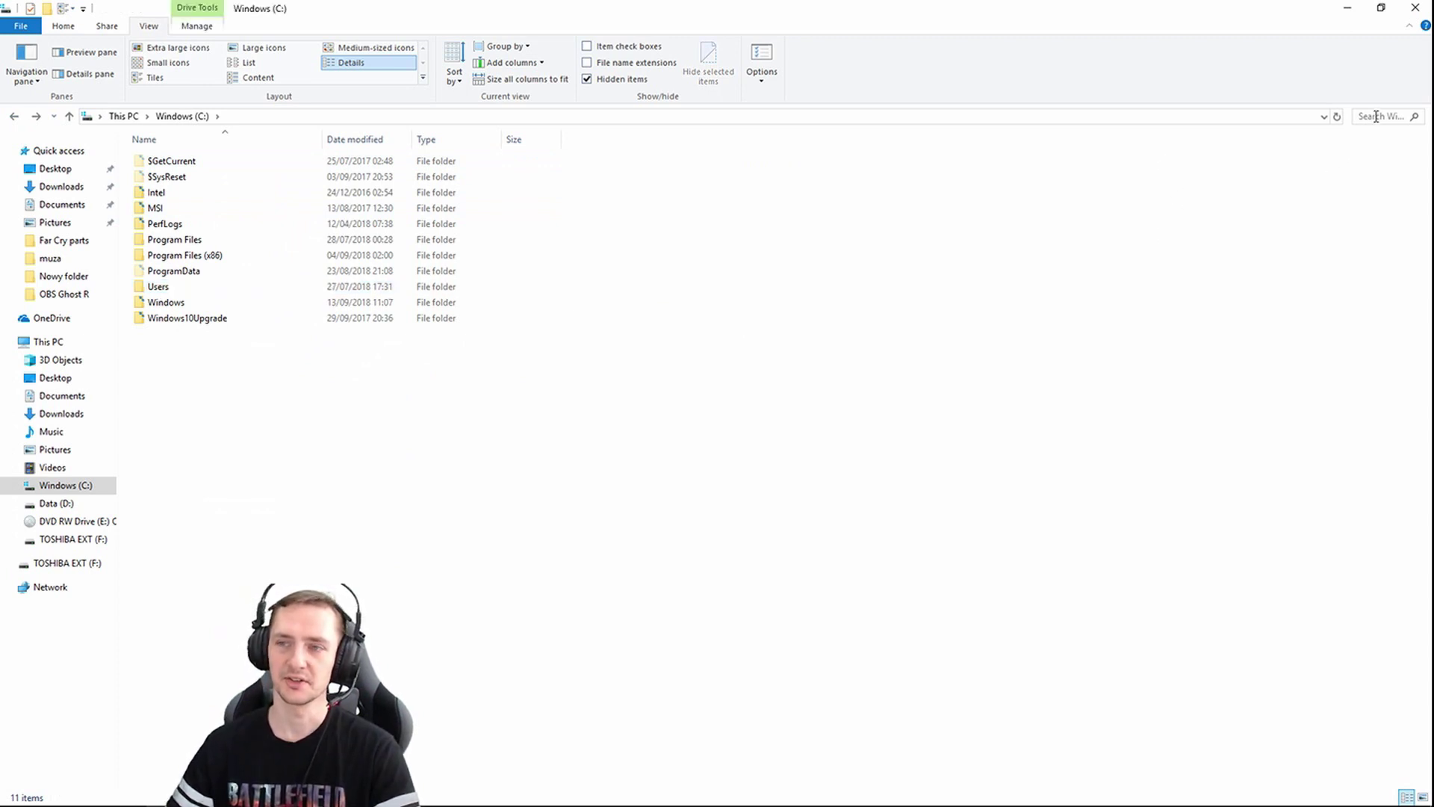
- Search the C: drive for files with size:gigantic (>128 MB) and look through the results for large space users
left_click(1376, 116)
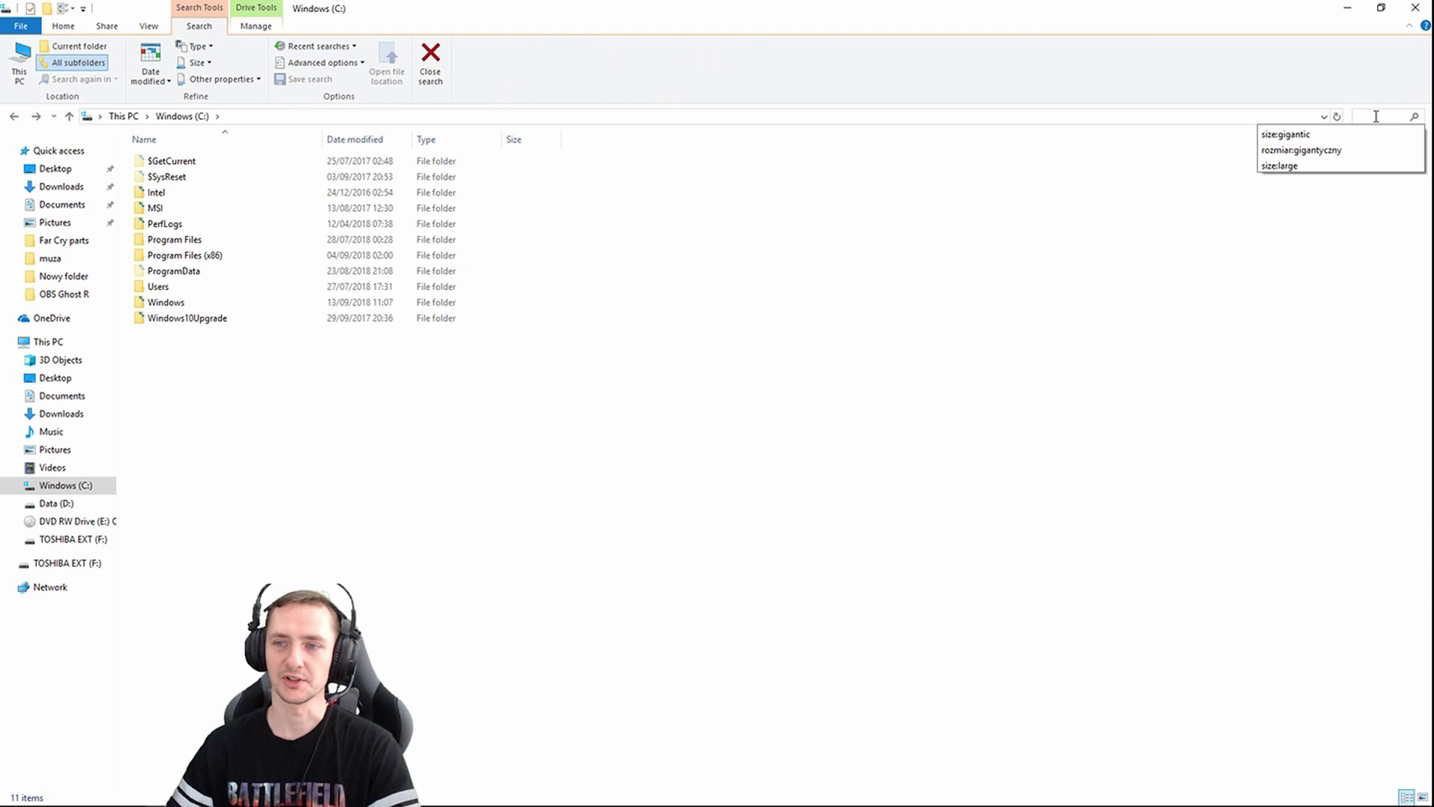
left_click(1312, 136)
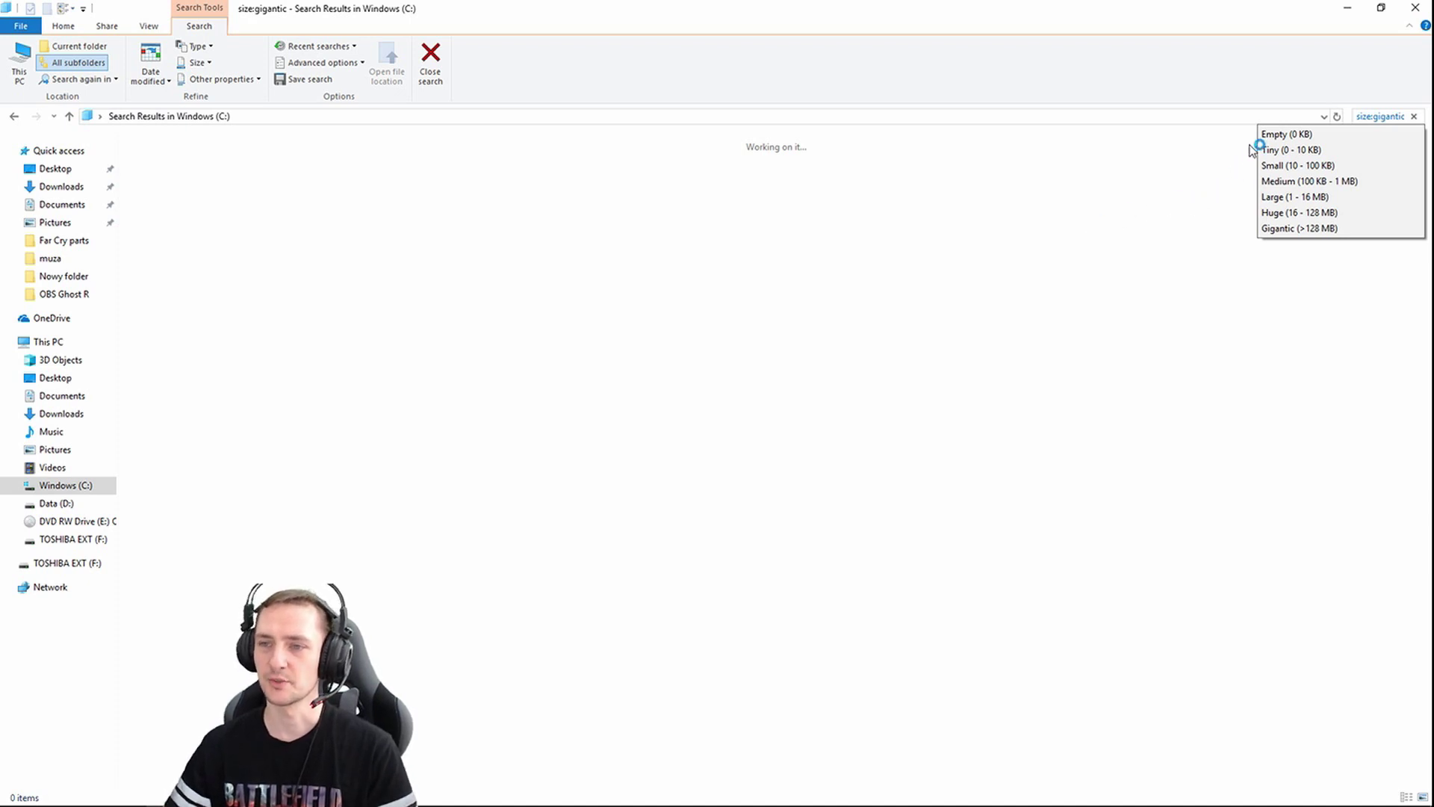
left_click(1296, 230)
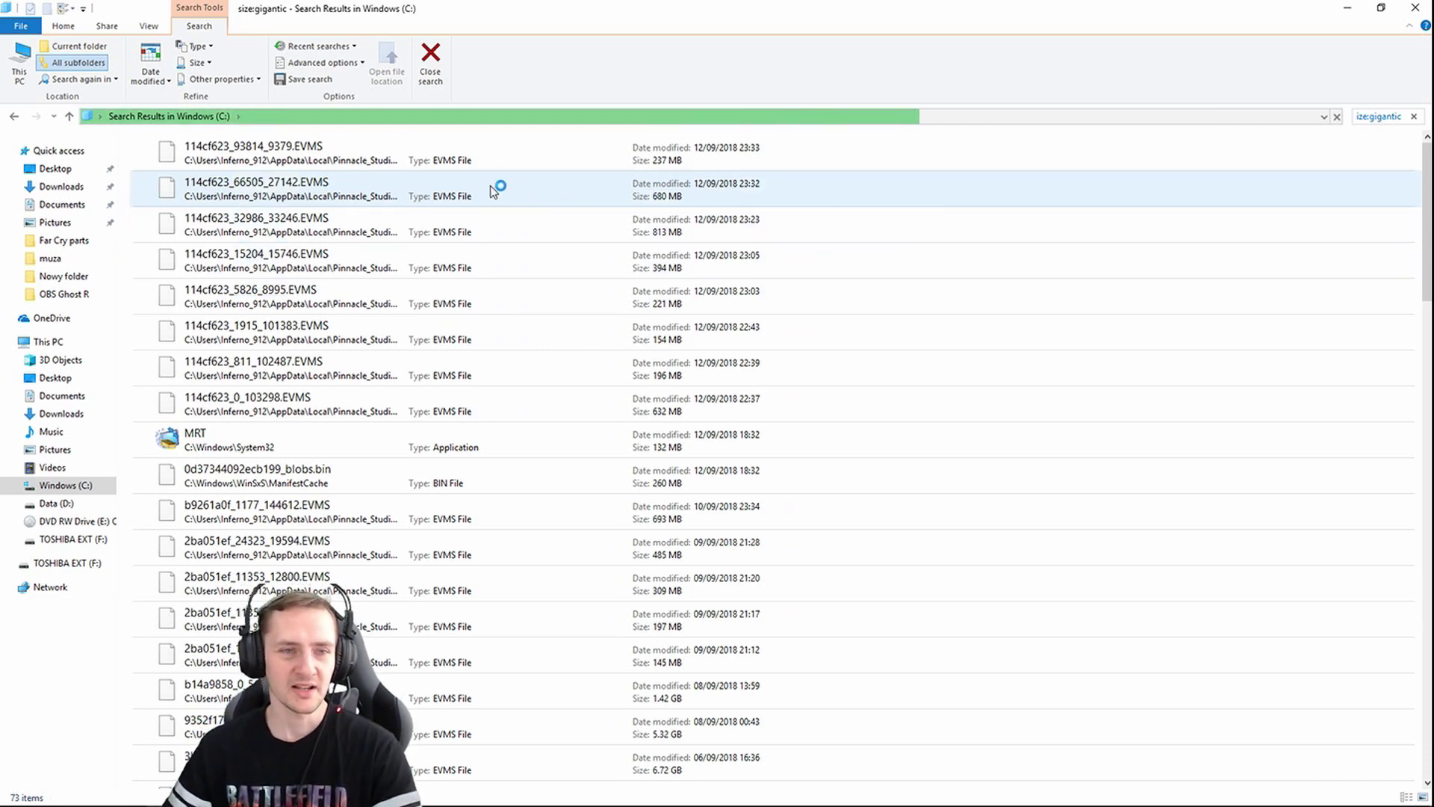
scroll(516, 287, "down", 5)
scroll(521, 292, "down", 6)
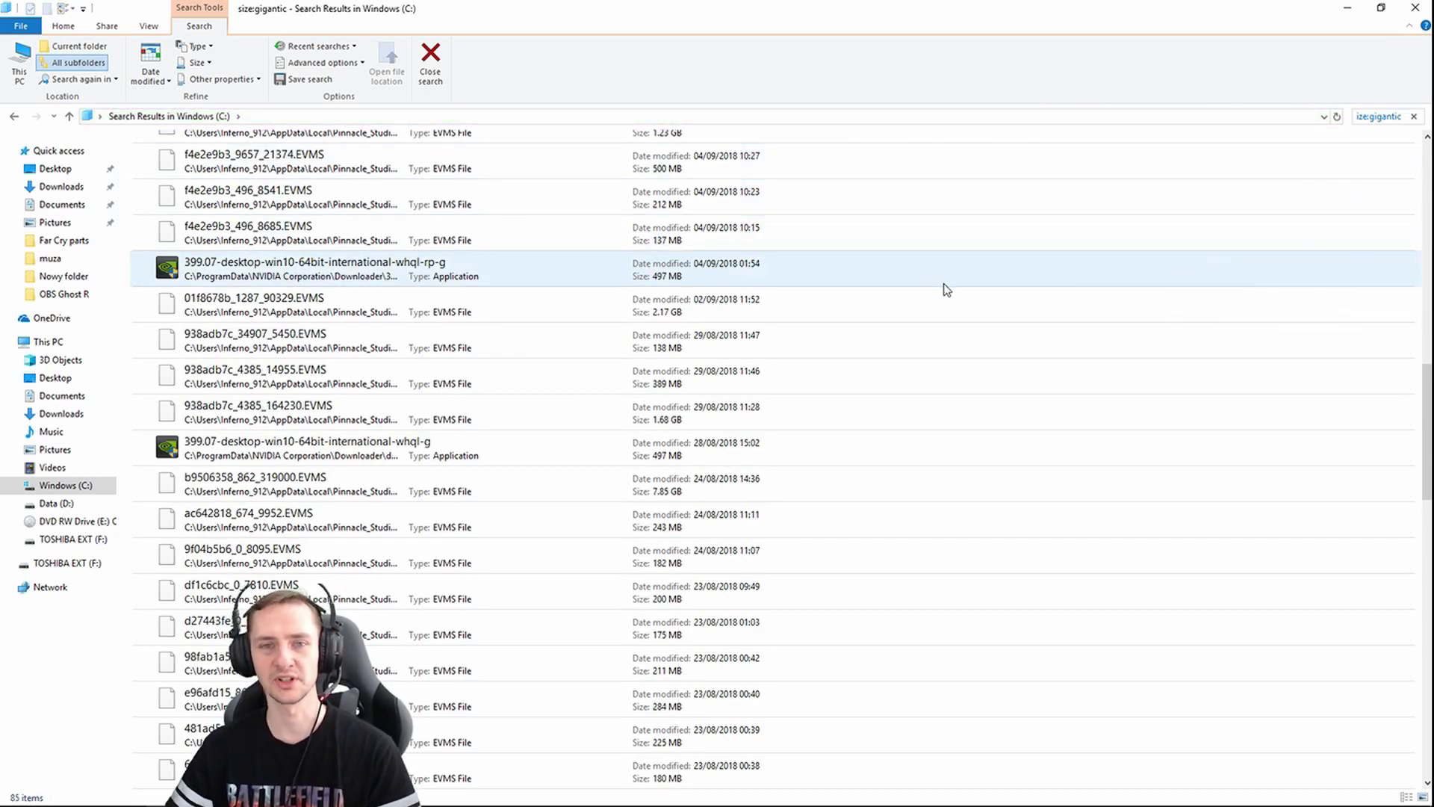
scroll(930, 289, "up", 7)
scroll(923, 289, "up", 3)
scroll(917, 288, "down", 10)
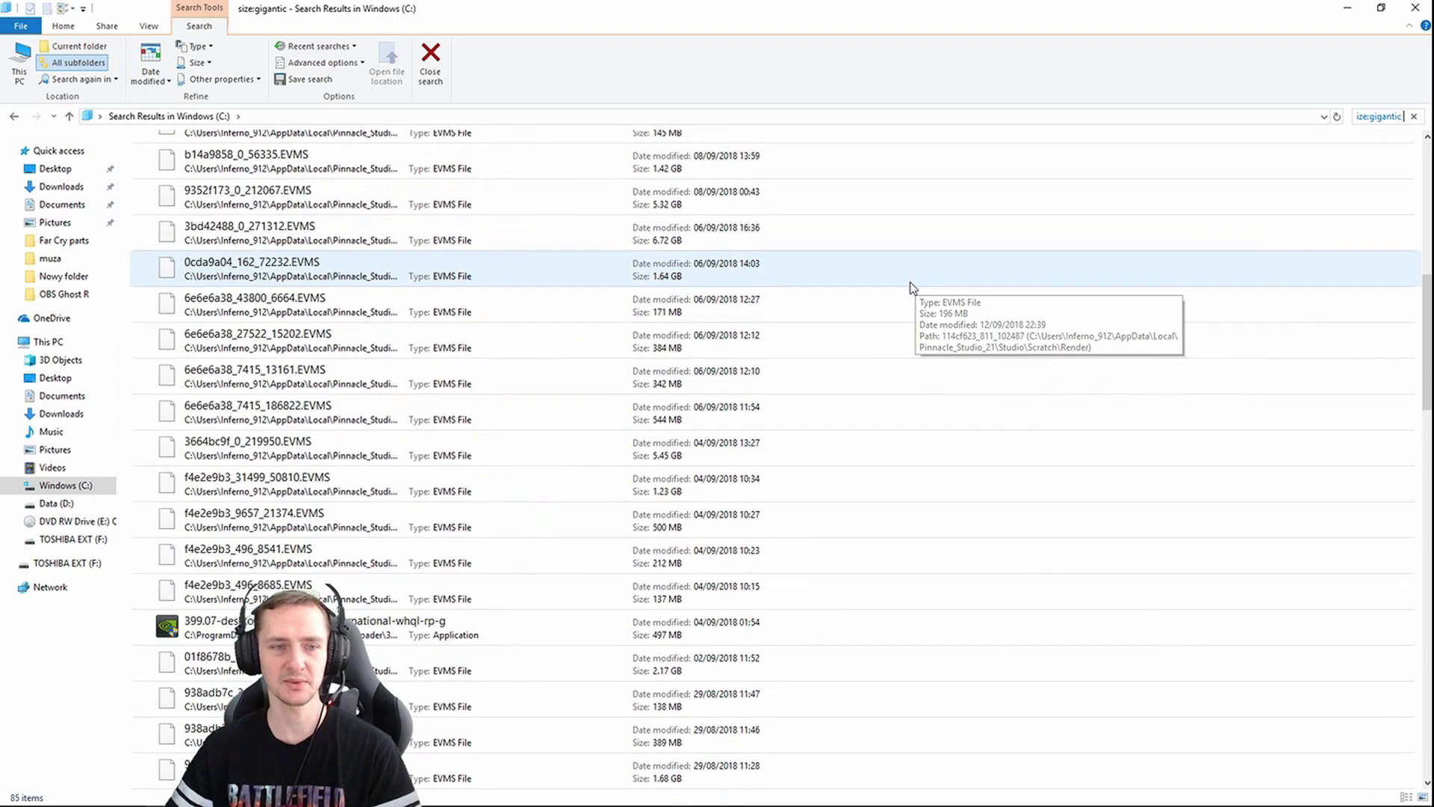
- Examine the rest of the size:gigantic results, comparing file types, sizes and locations, and return to the start of the list
scroll(912, 288, "down", 6)
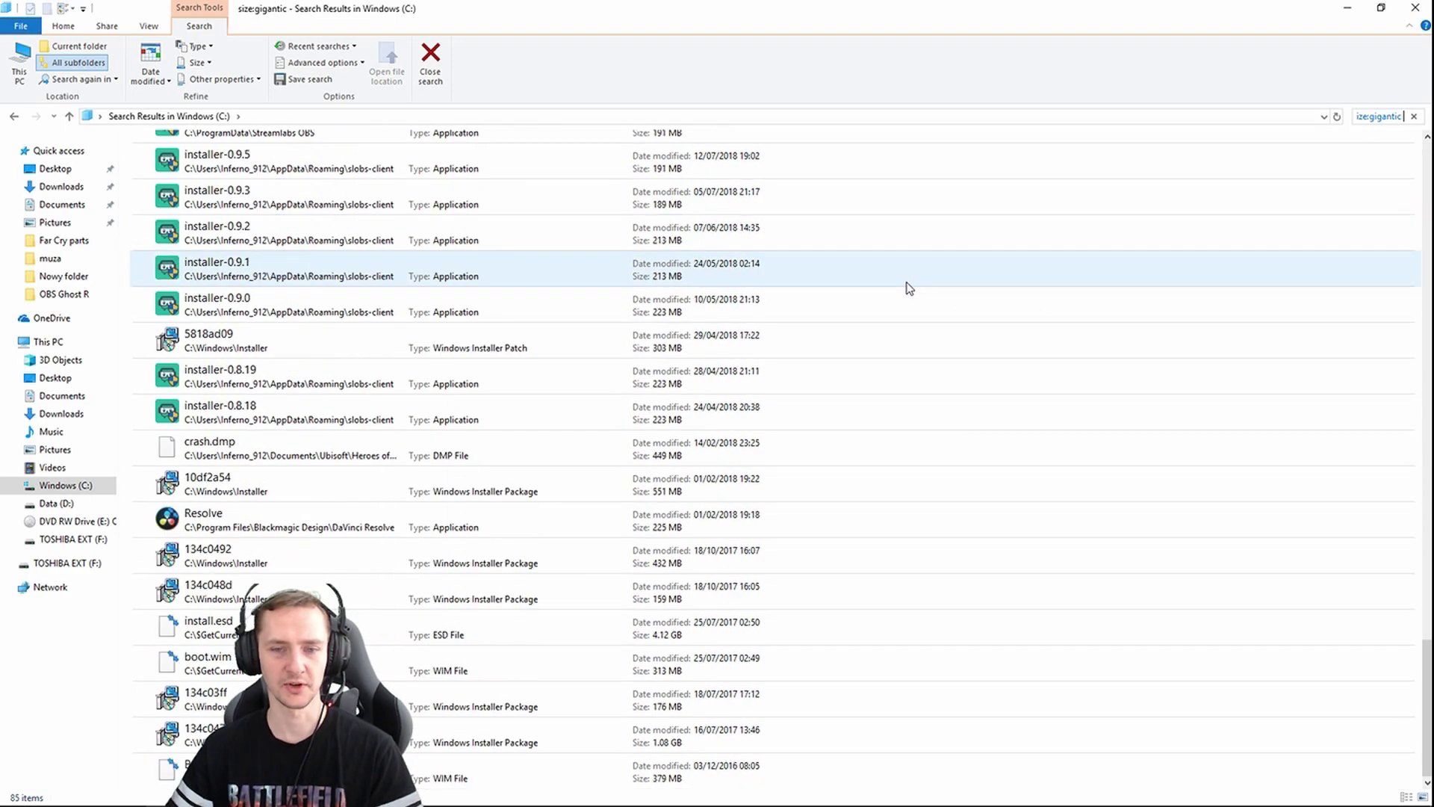
scroll(908, 289, "up", 2)
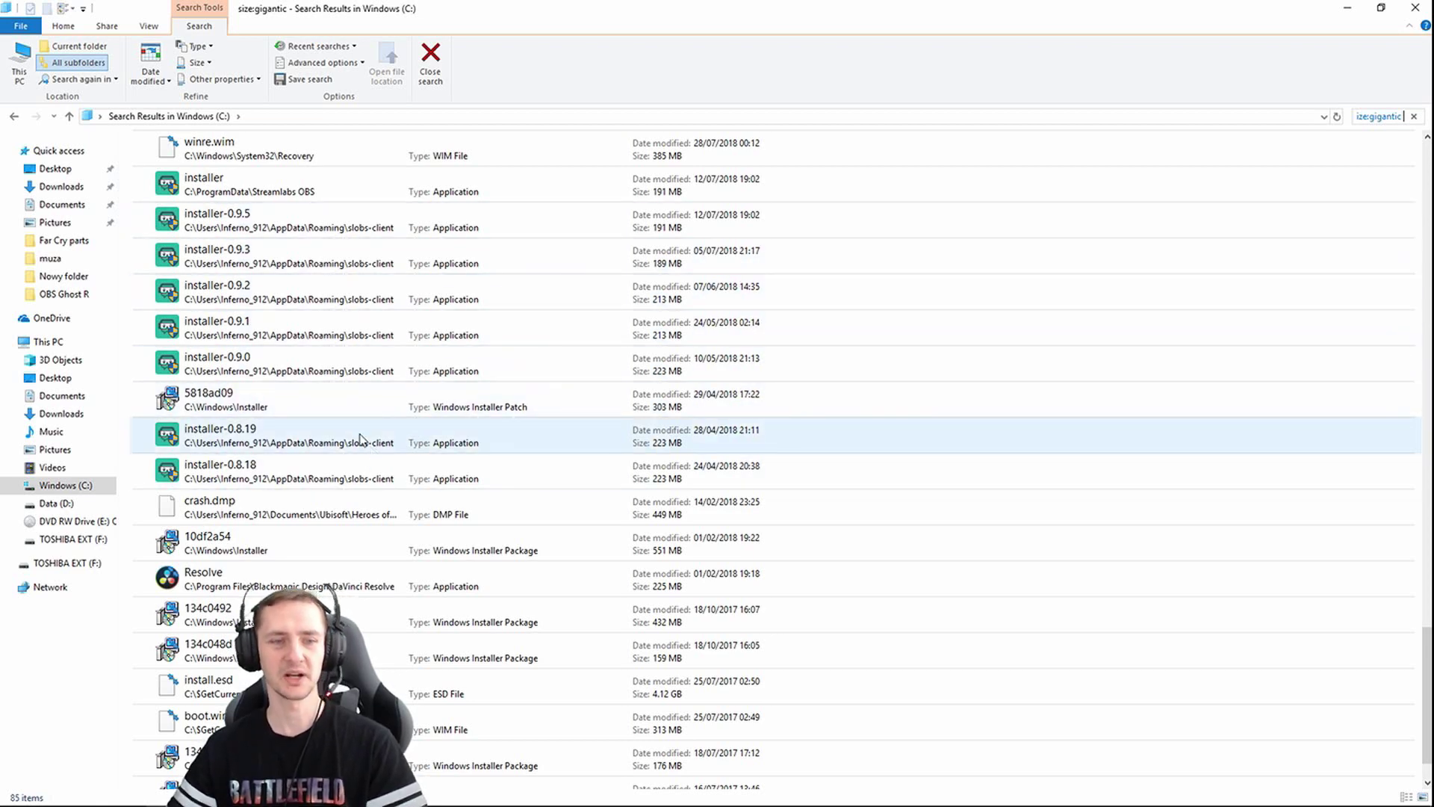
scroll(594, 452, "down", 1)
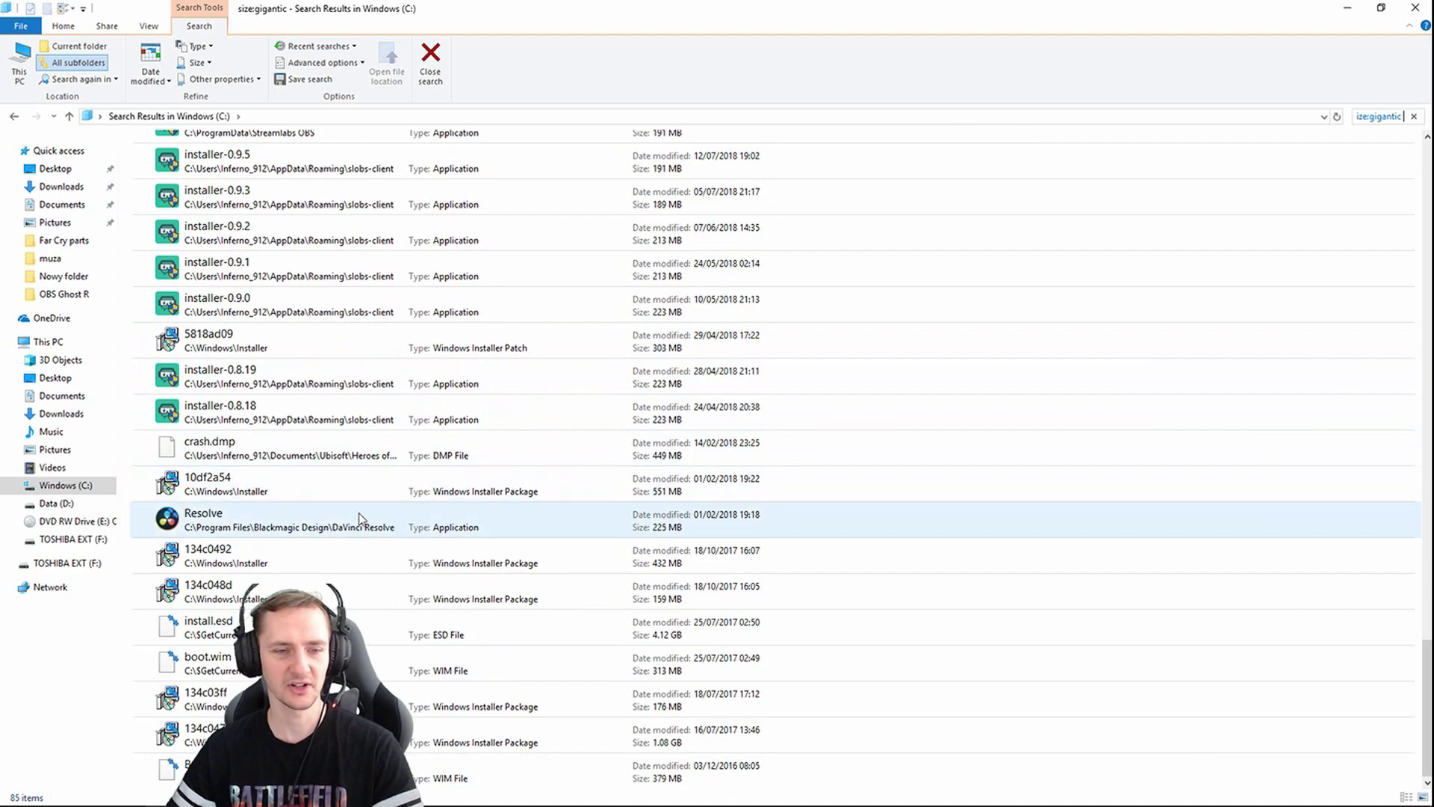
scroll(391, 554, "up", 3)
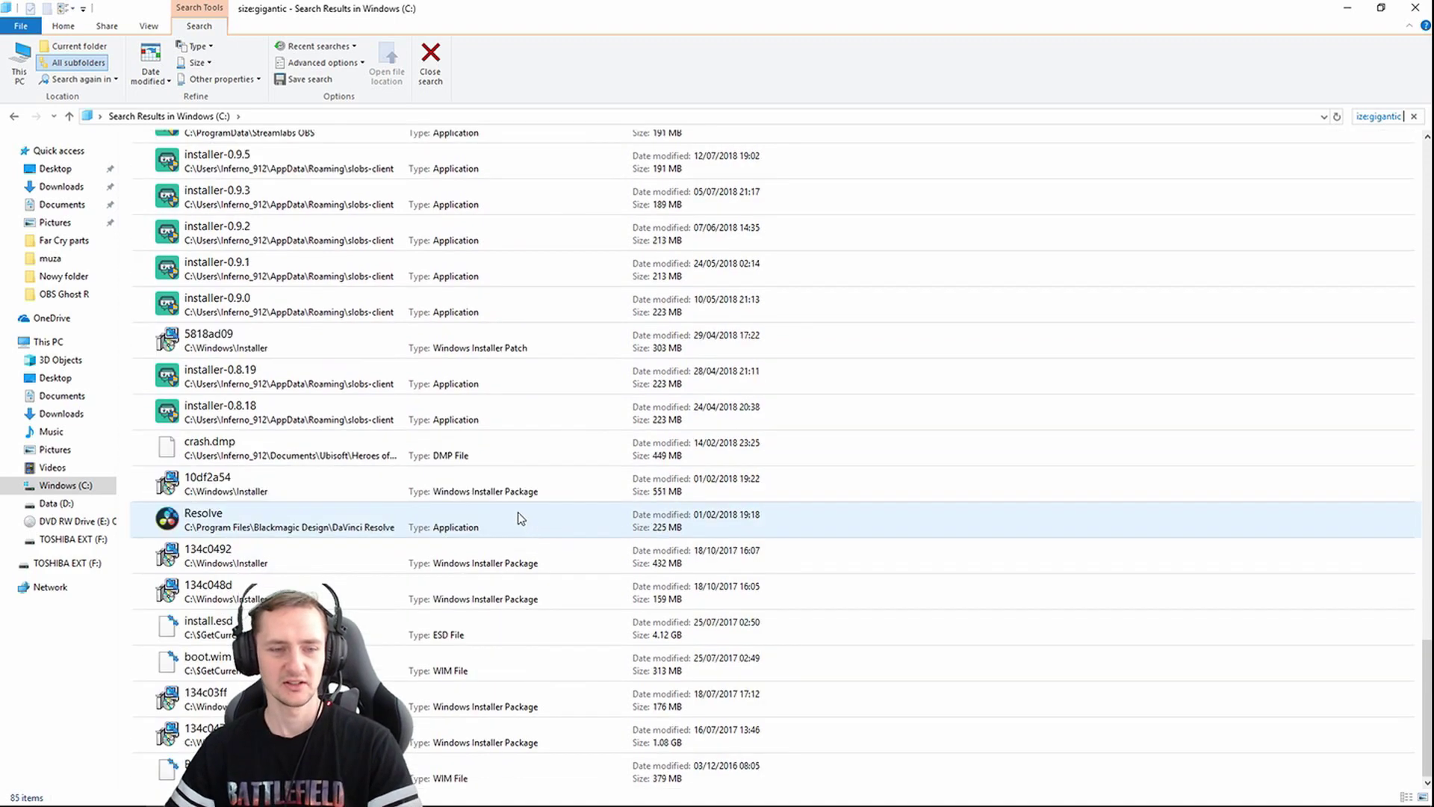
scroll(554, 483, "up", 15)
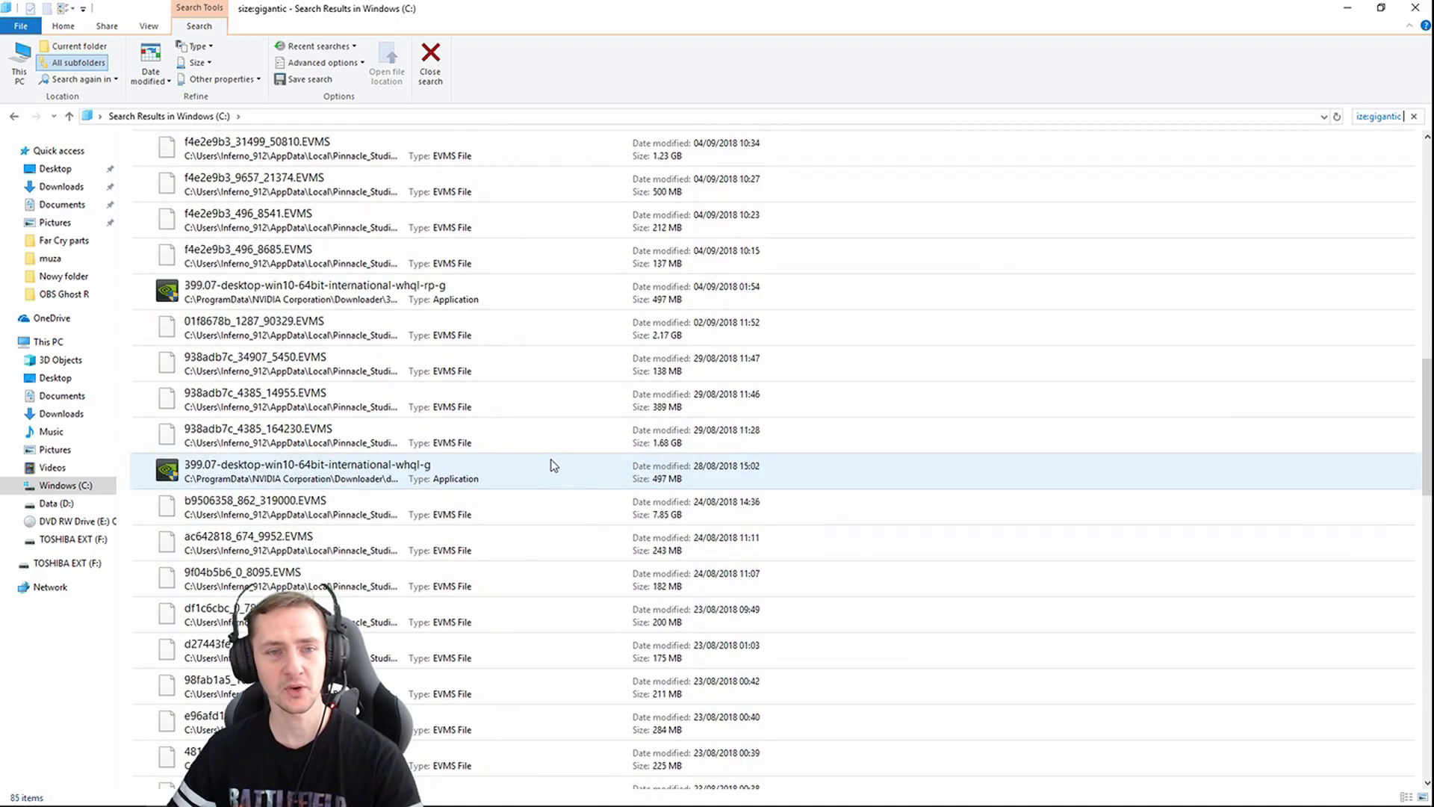
scroll(553, 466, "up", 8)
scroll(550, 469, "down", 3)
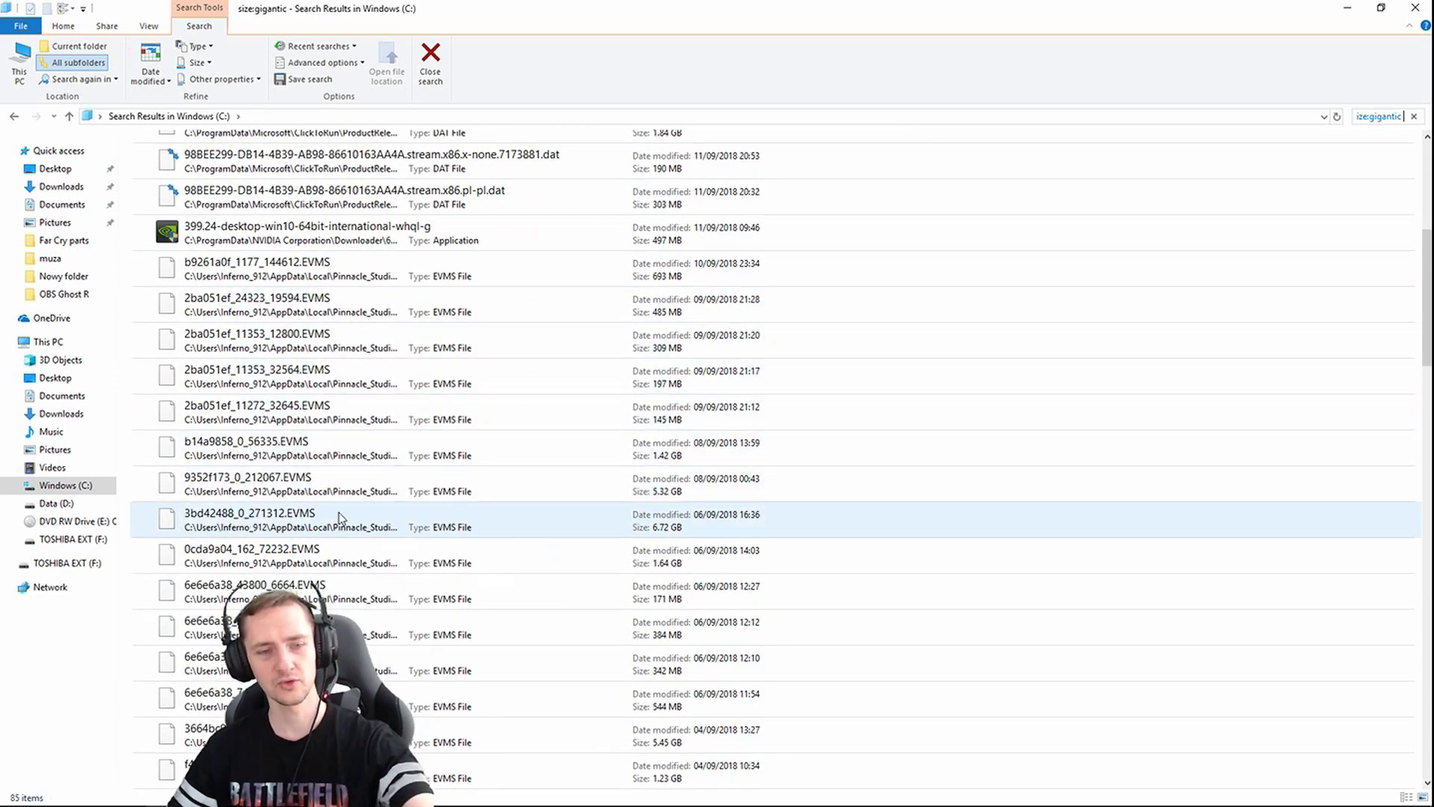
scroll(381, 532, "up", 6)
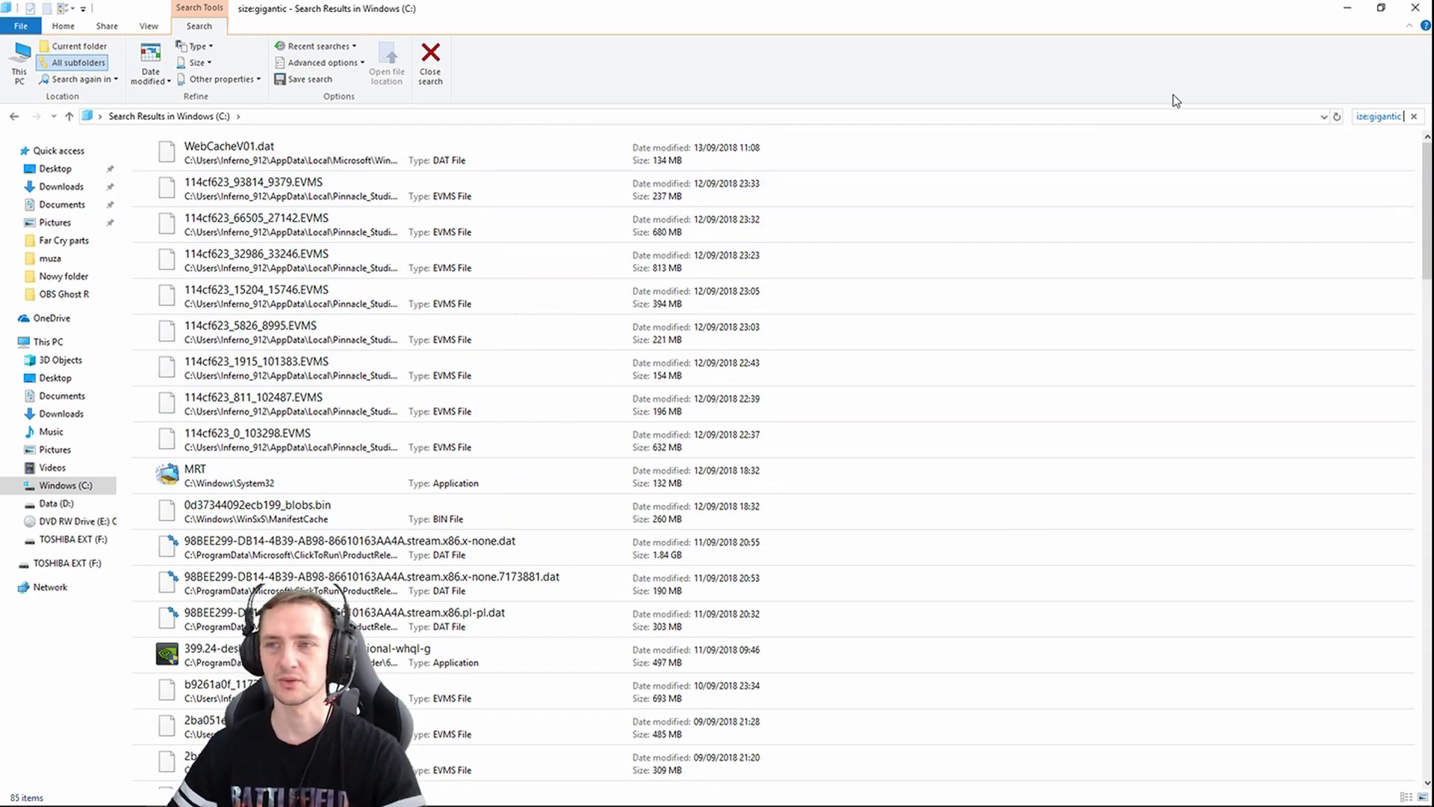
- Shrink the search results window, move it aside, and check the full folder path of 114cf623_93814_9379.EVMS
left_click(1381, 8)
left_click_drag(954, 97, 1229, 52)
left_click(822, 238)
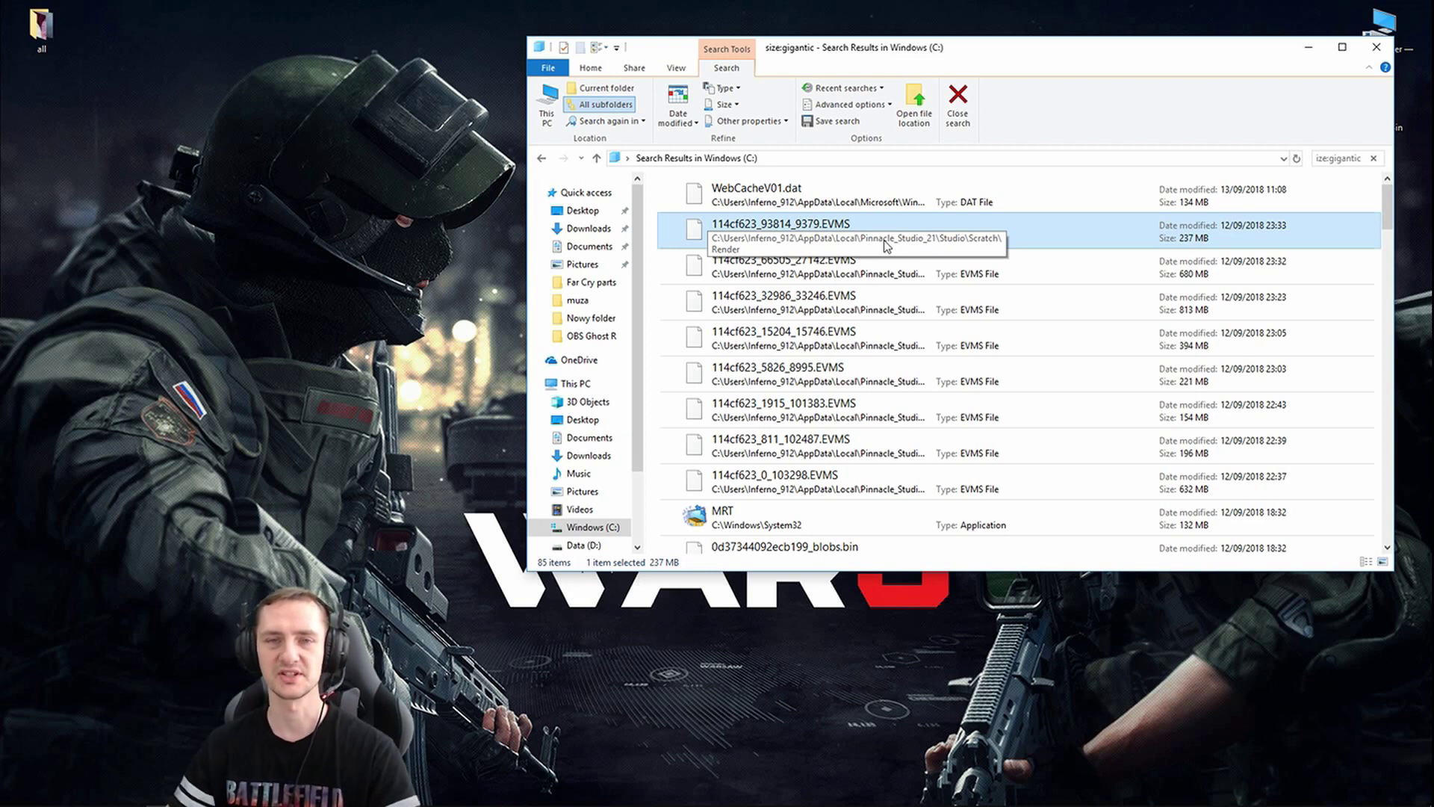
- Open the C: drive in a second window beside the search results and go to AppData in the personal profile folder under Users
double_click(1383, 22)
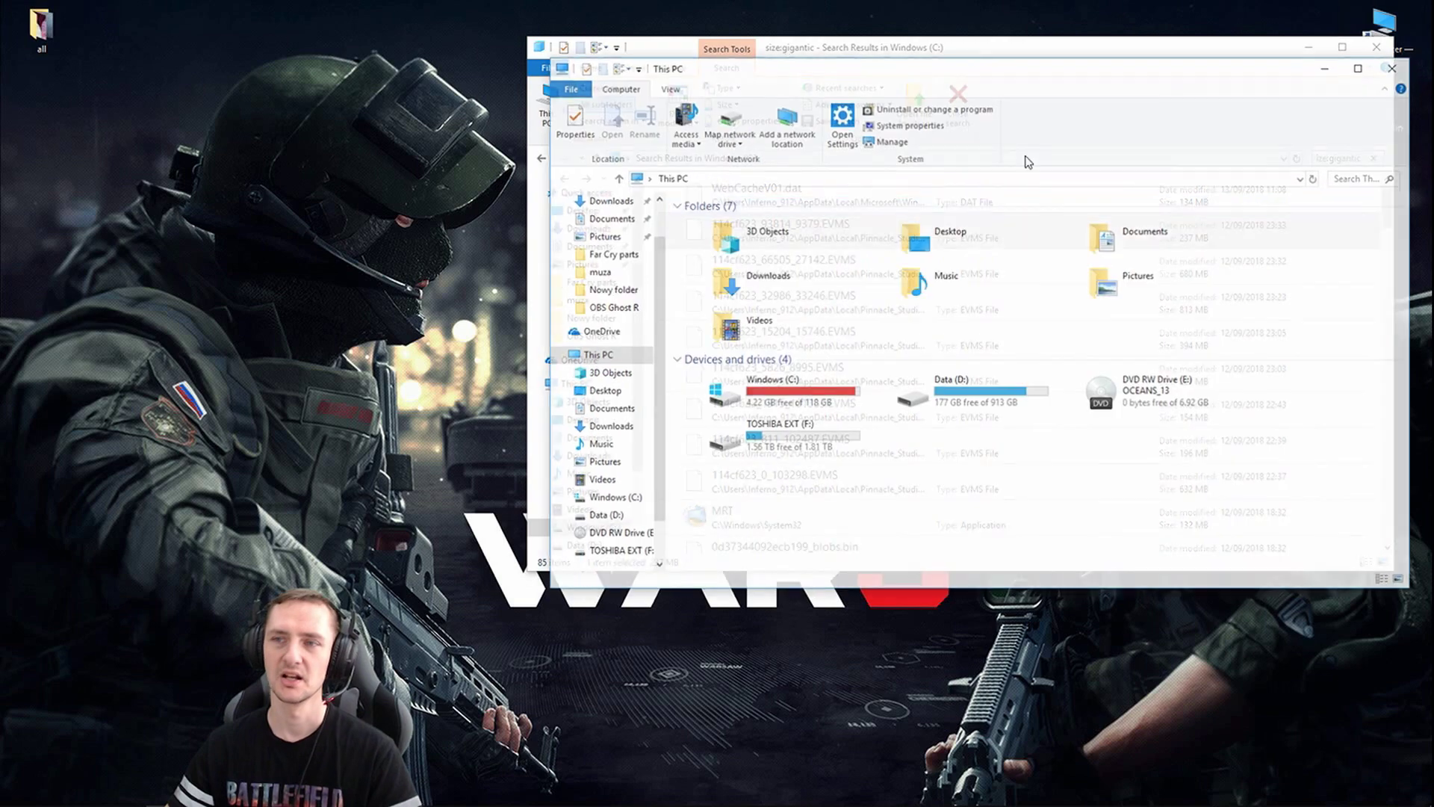
double_click(792, 390)
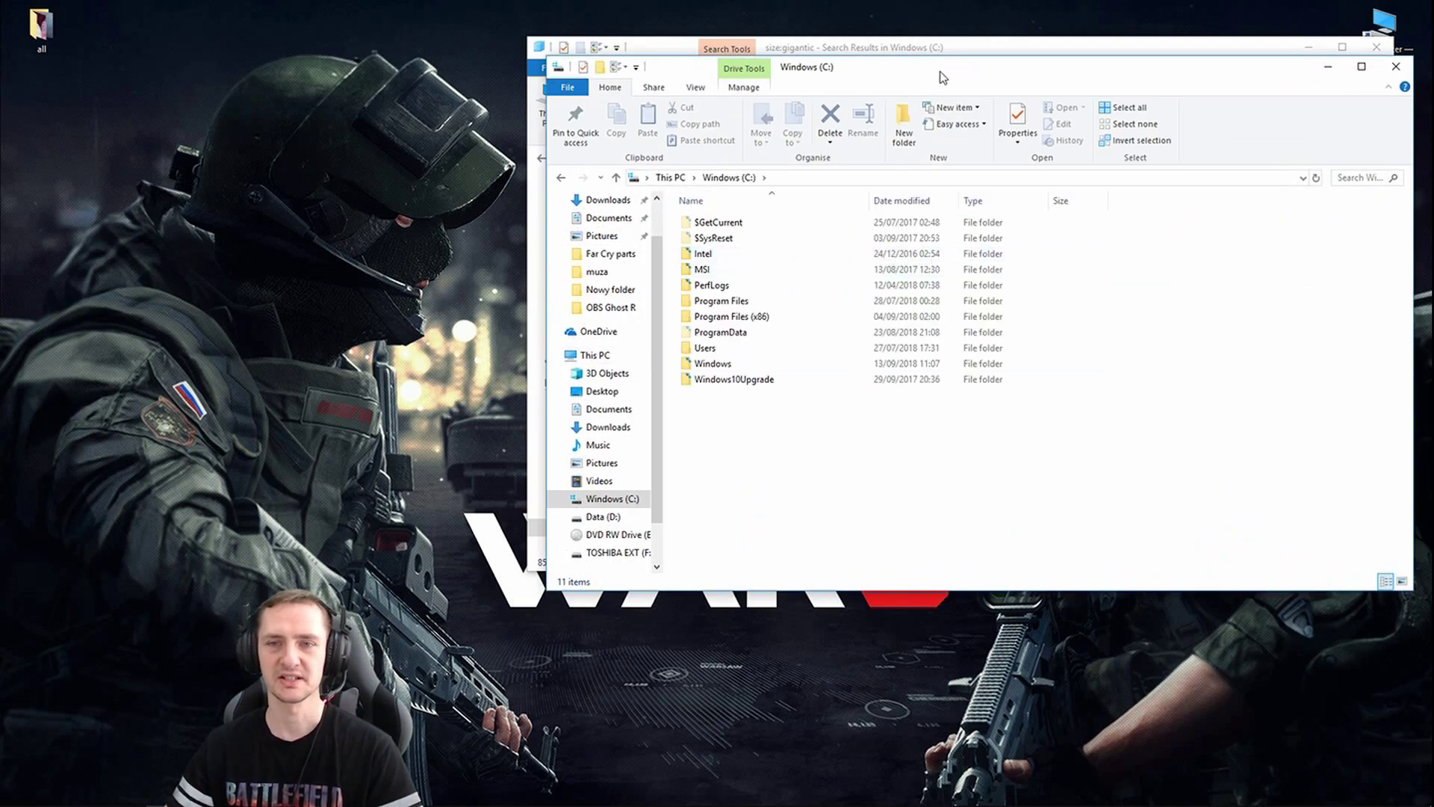
left_click_drag(941, 71, 535, 55)
double_click(325, 335)
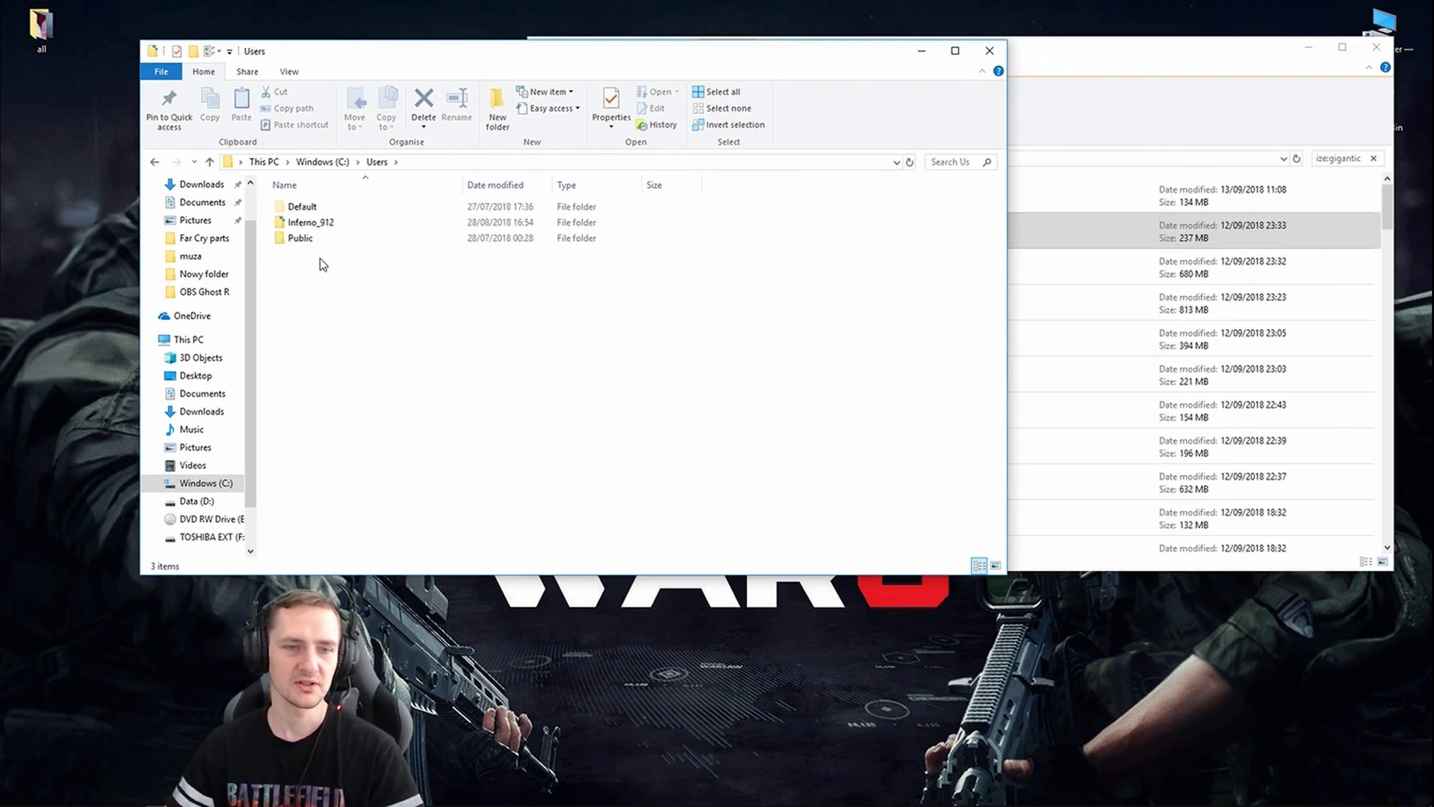
double_click(330, 223)
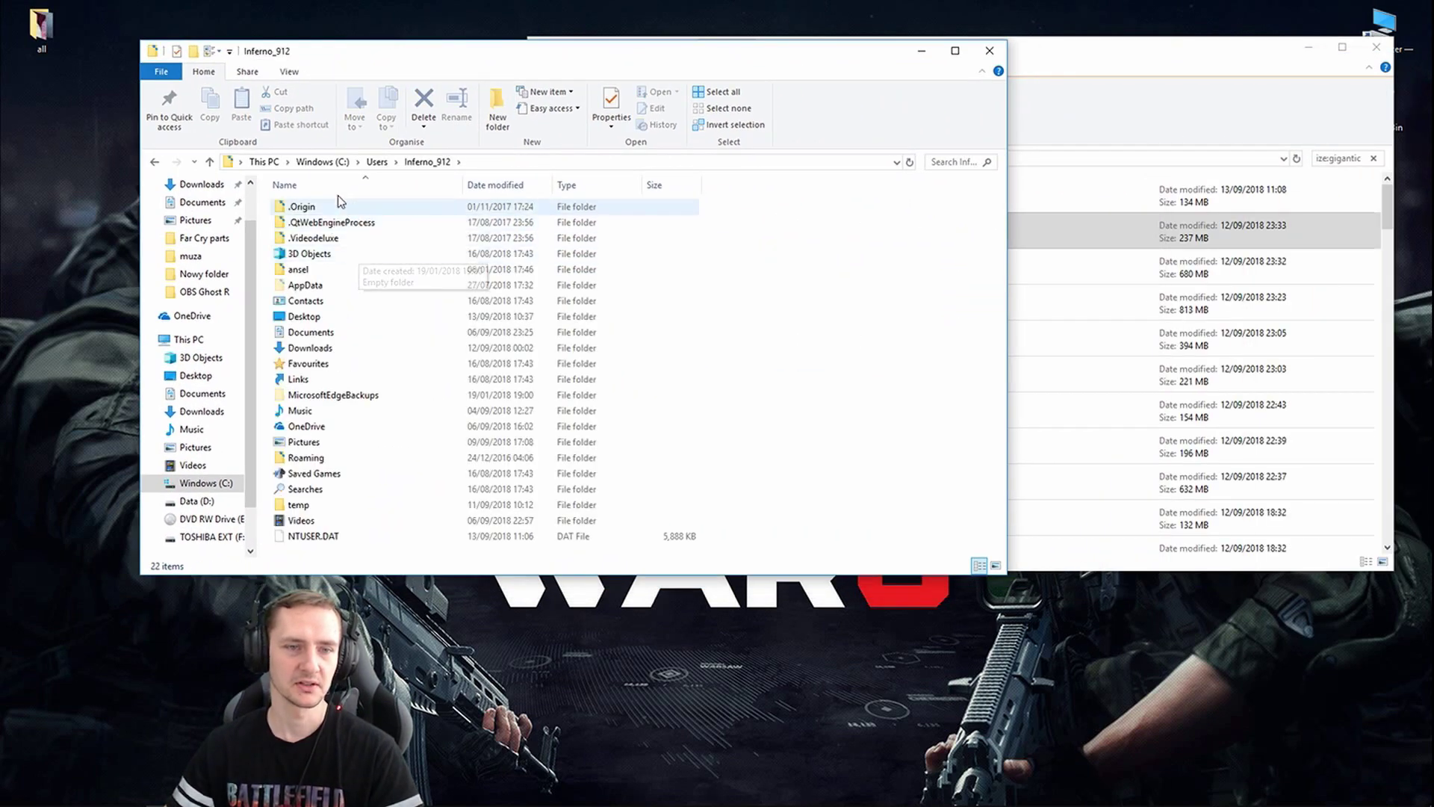
double_click(340, 285)
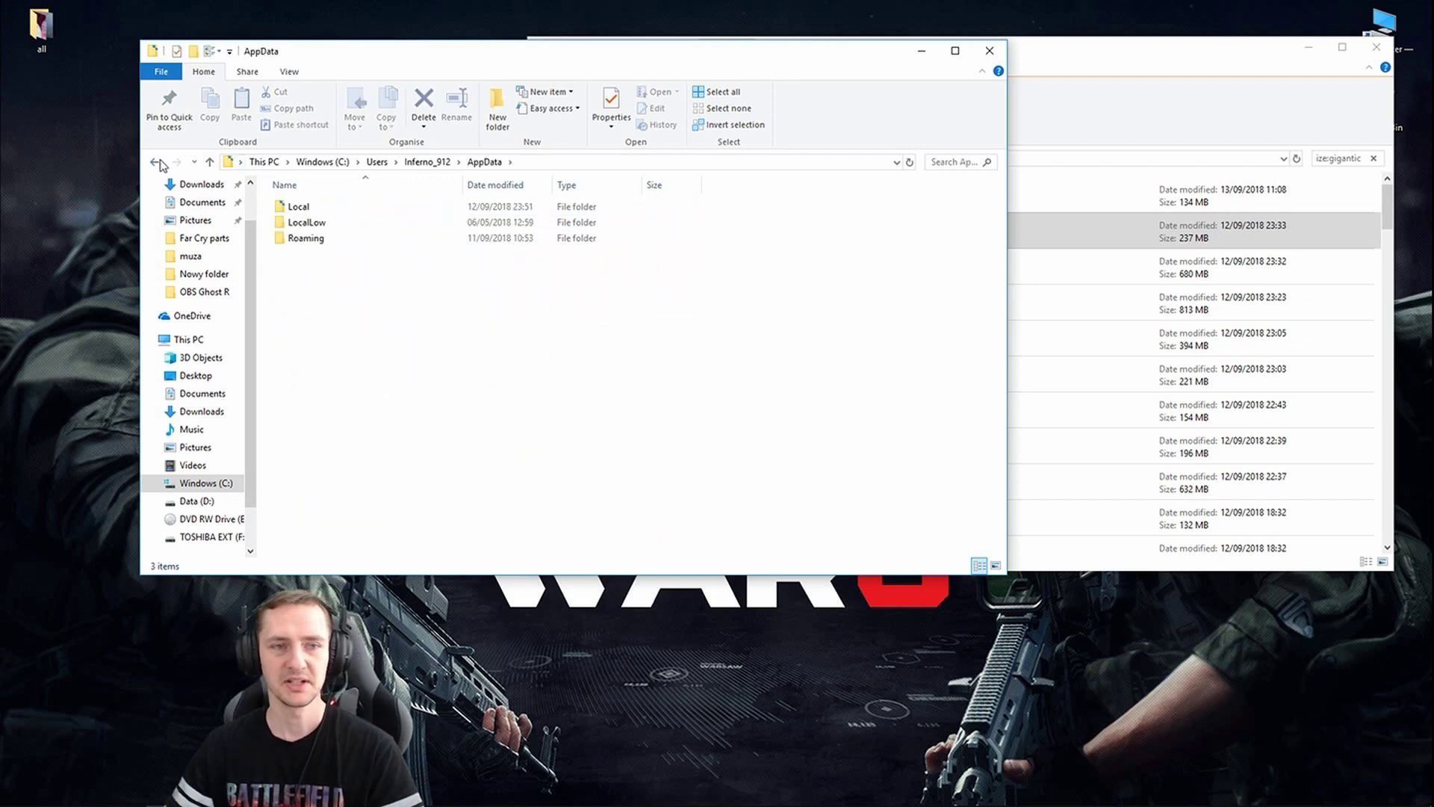
- Go back to the profile folder, check the Hidden items display option, and reopen AppData
left_click(158, 163)
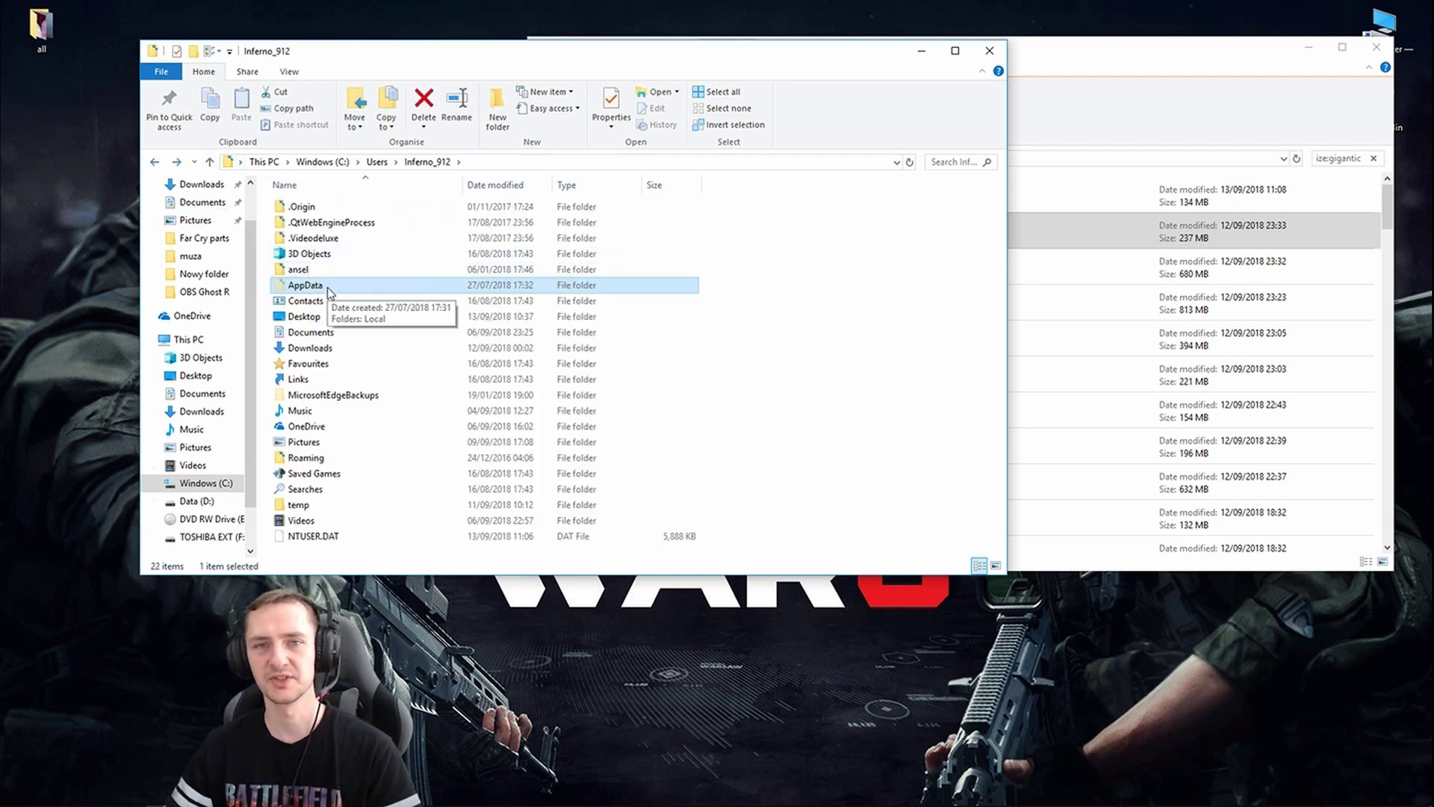
left_click(290, 71)
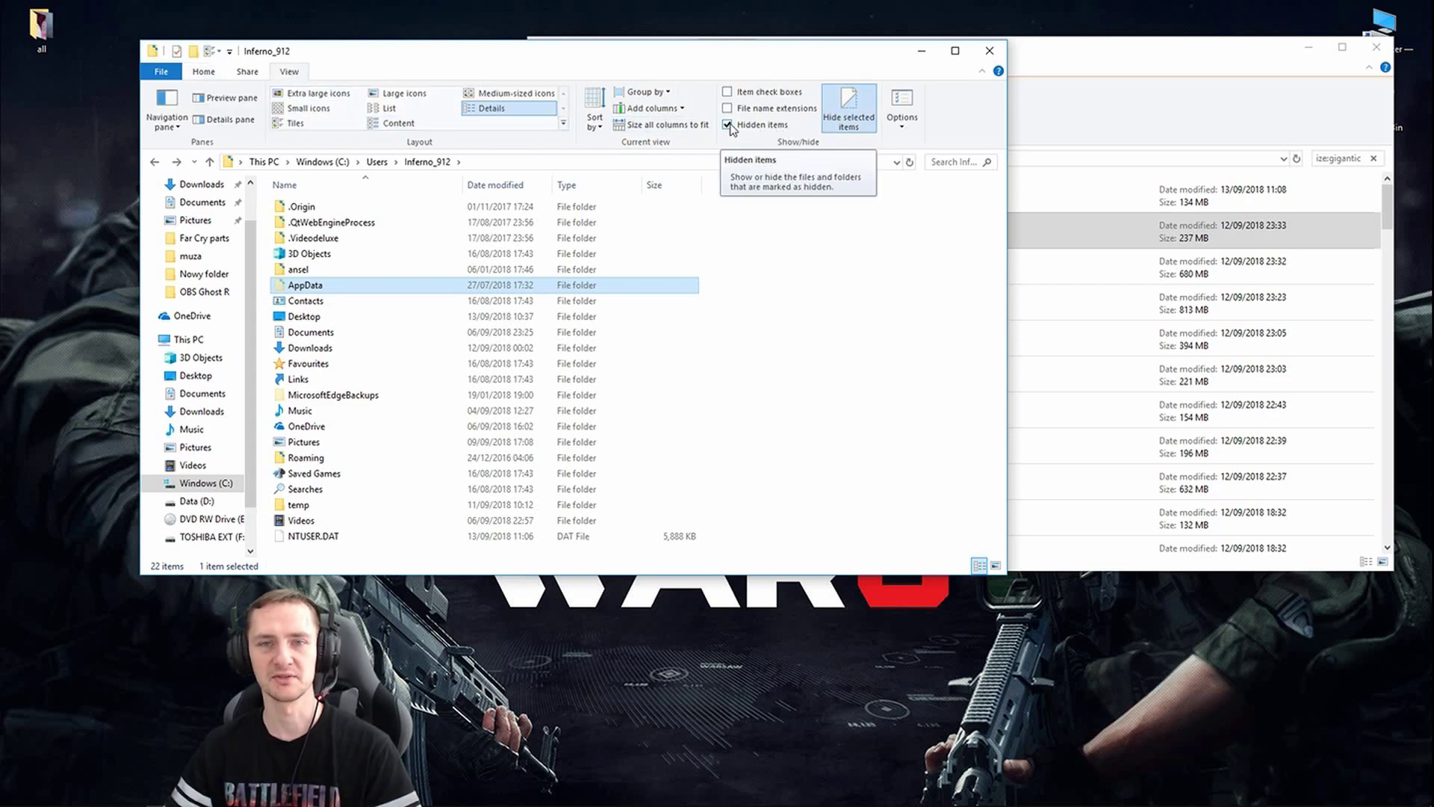
double_click(333, 291)
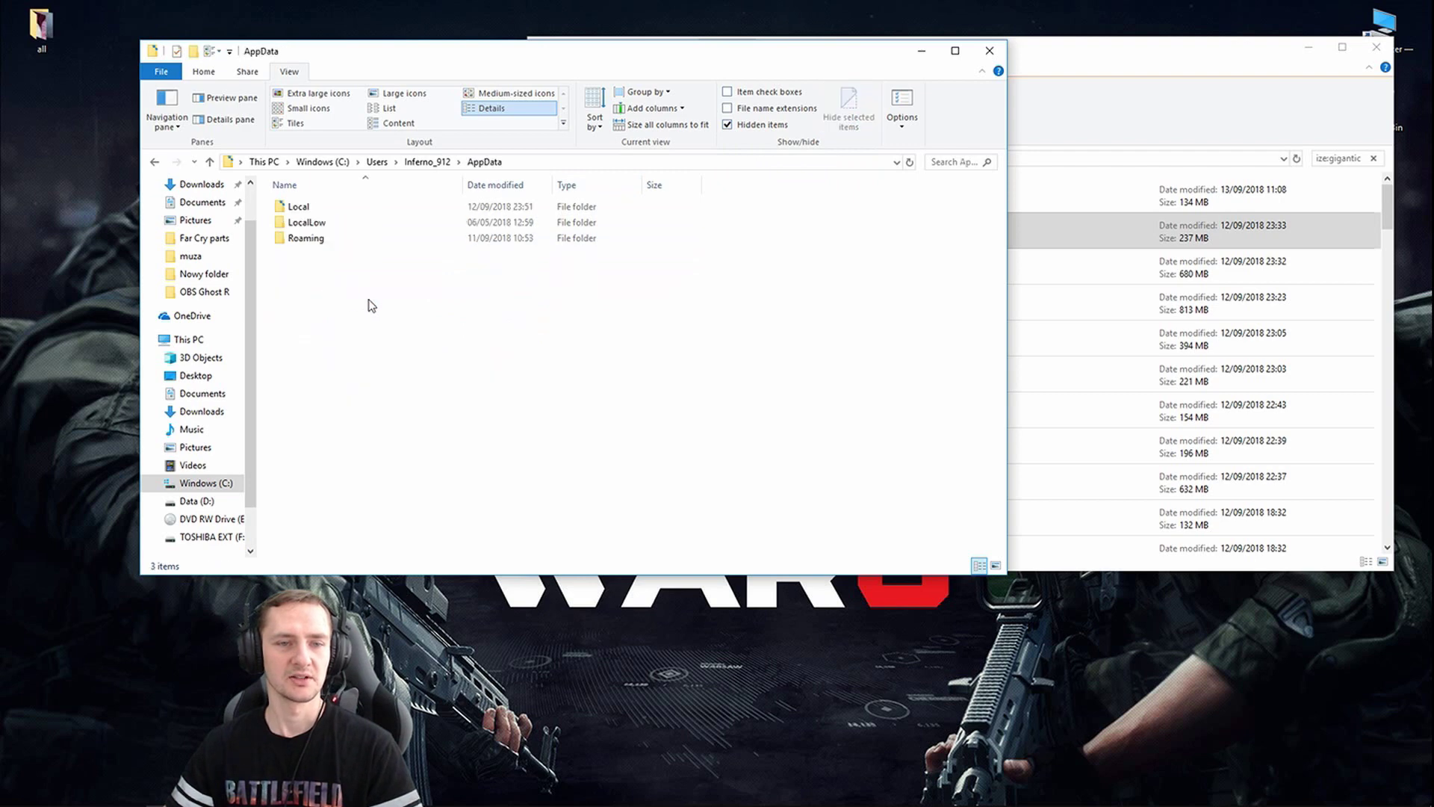
- Check the size of the Local folder inside AppData and close its properties
right_click(329, 209)
left_click(292, 207)
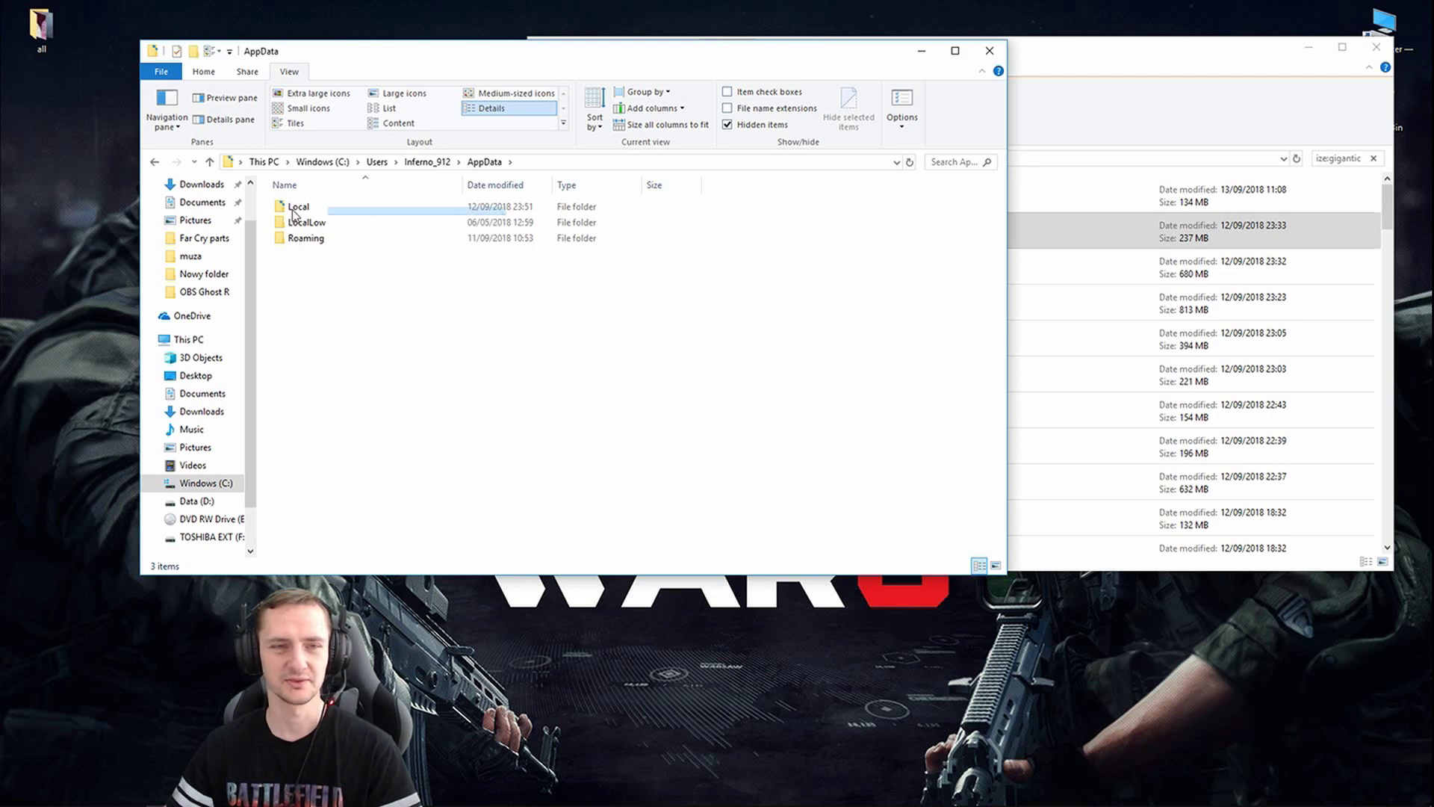
right_click(292, 209)
left_click(350, 510)
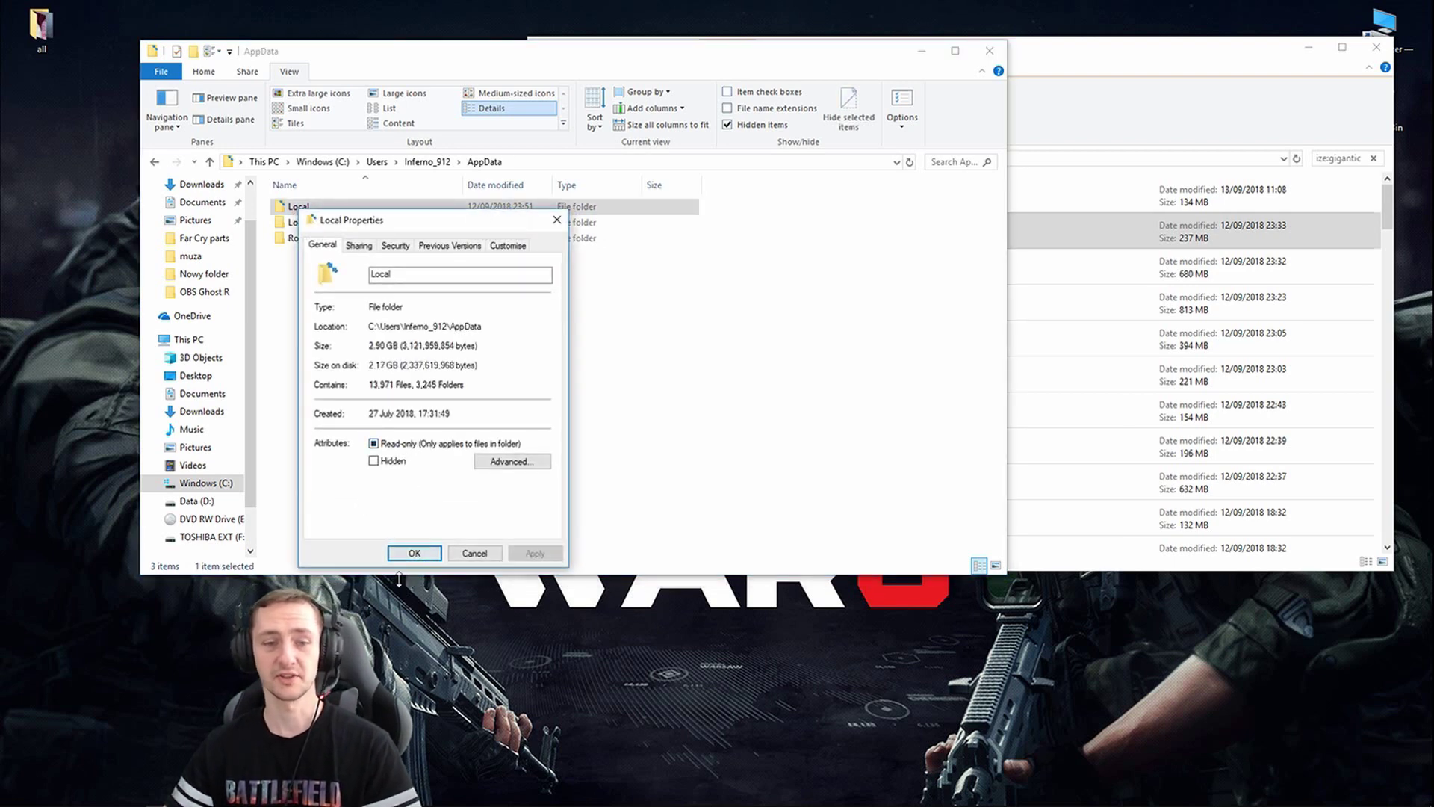
left_click(412, 554)
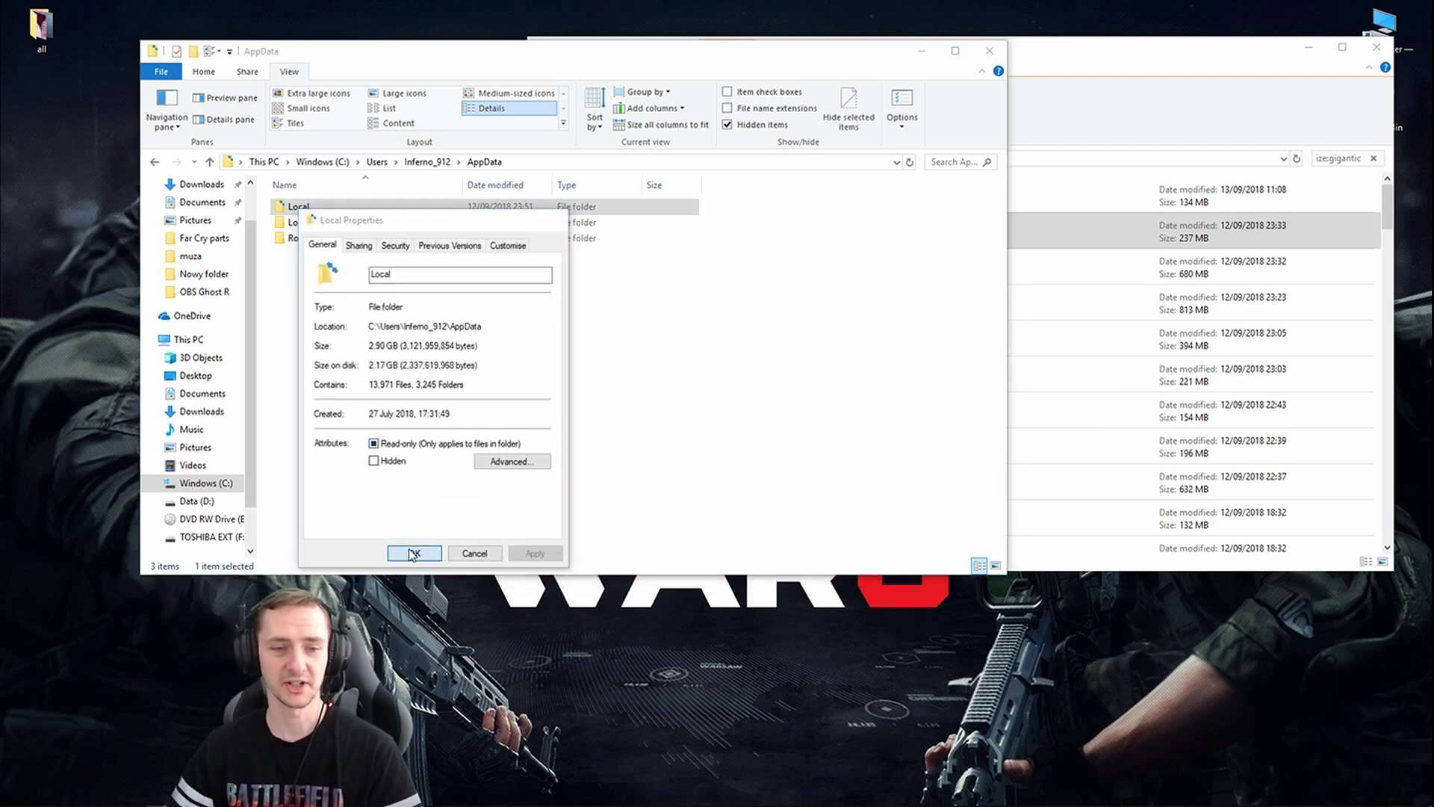
- Open the Local folder, check the size of its Pinnacle_Studio_21 folder, and close the properties
double_click(299, 206)
scroll(370, 286, "down", 7)
scroll(369, 291, "down", 8)
scroll(366, 302, "up", 2)
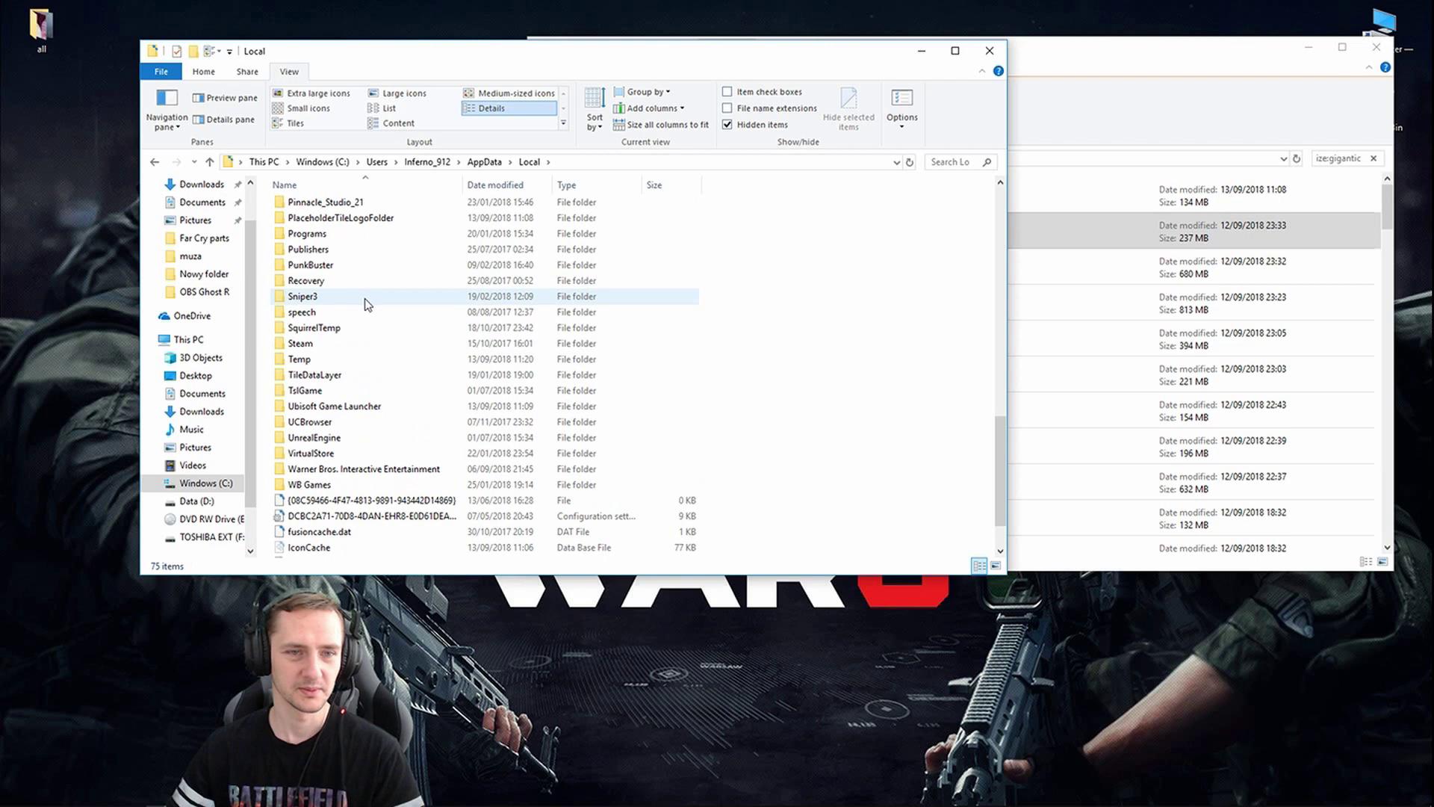
left_click(350, 235)
right_click(351, 235)
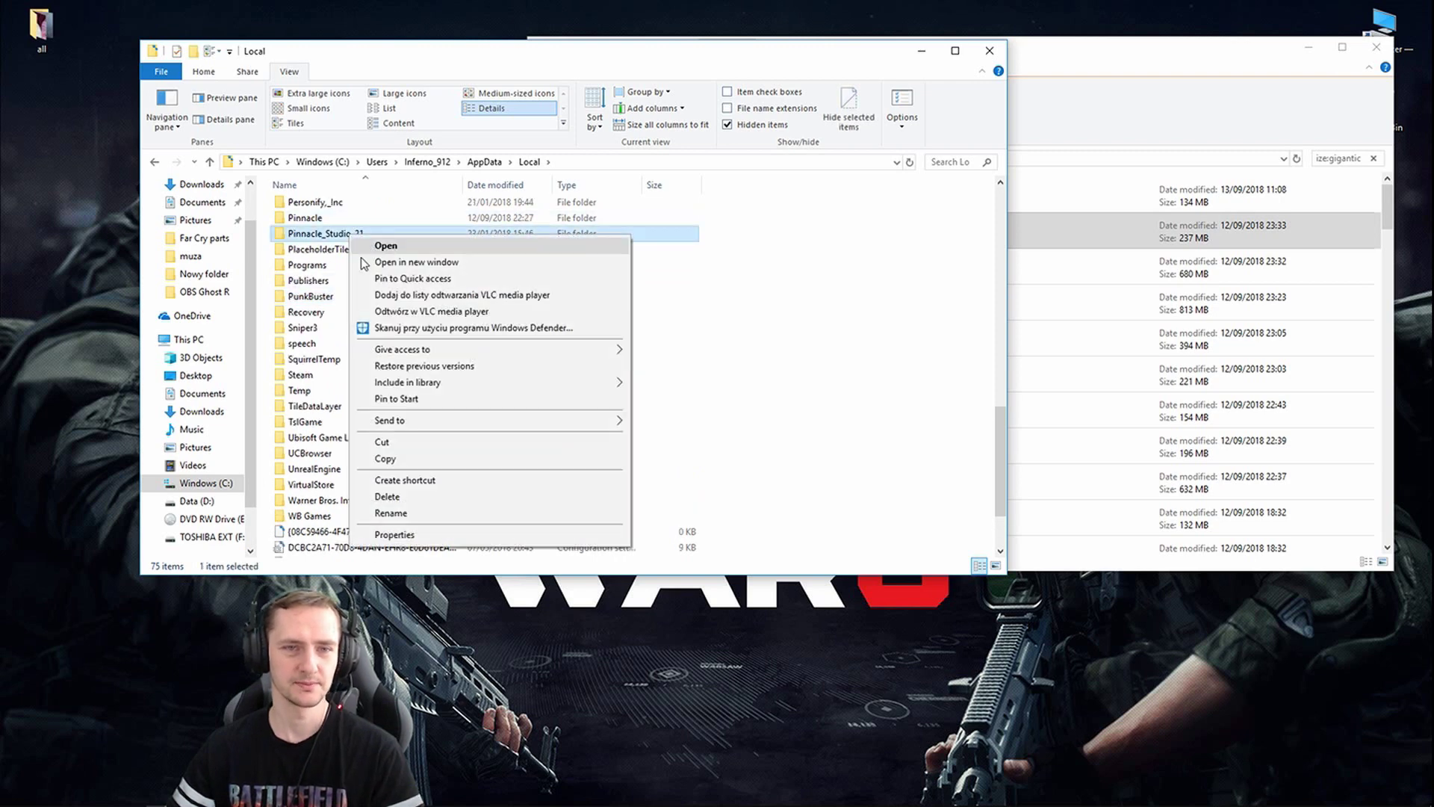
left_click(414, 539)
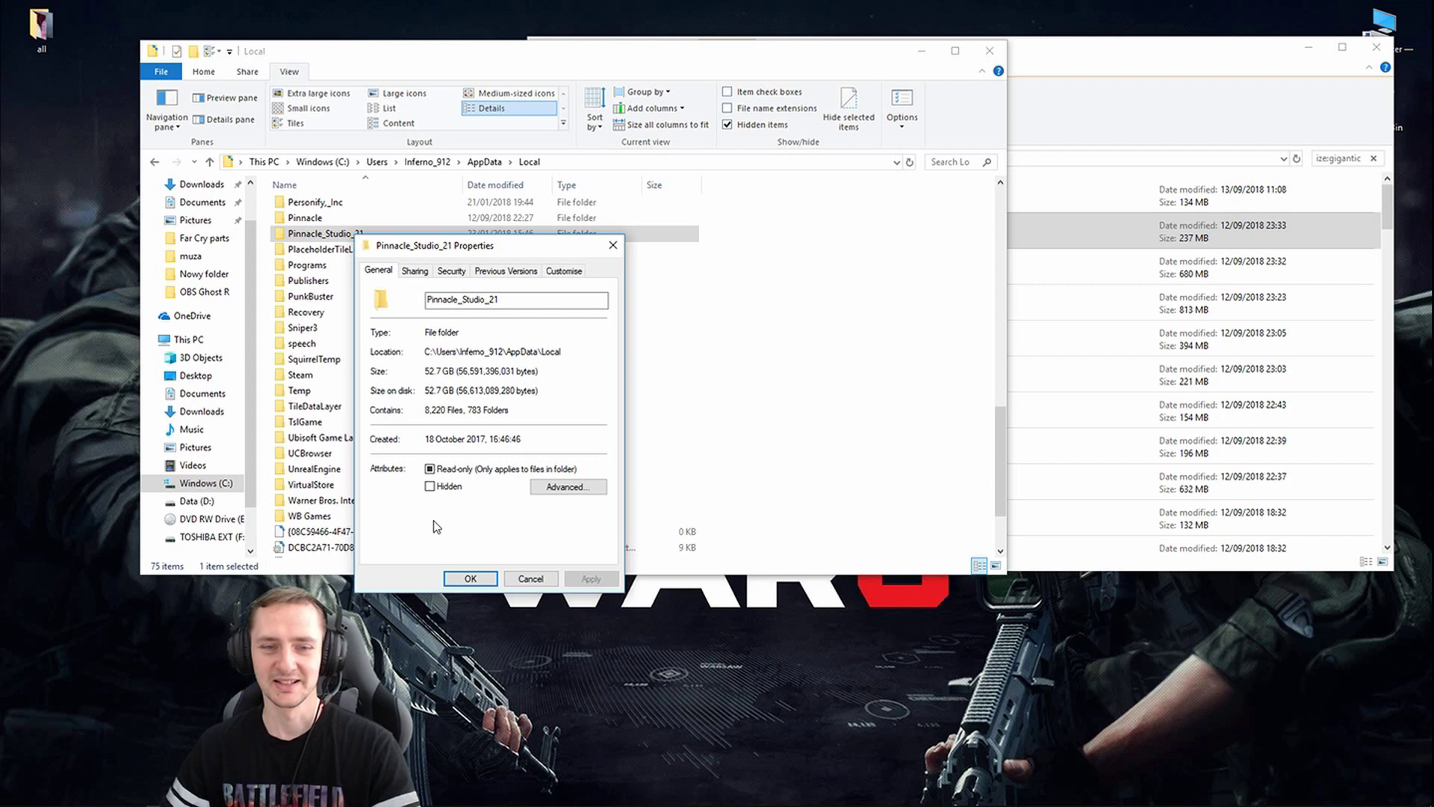
left_click(470, 579)
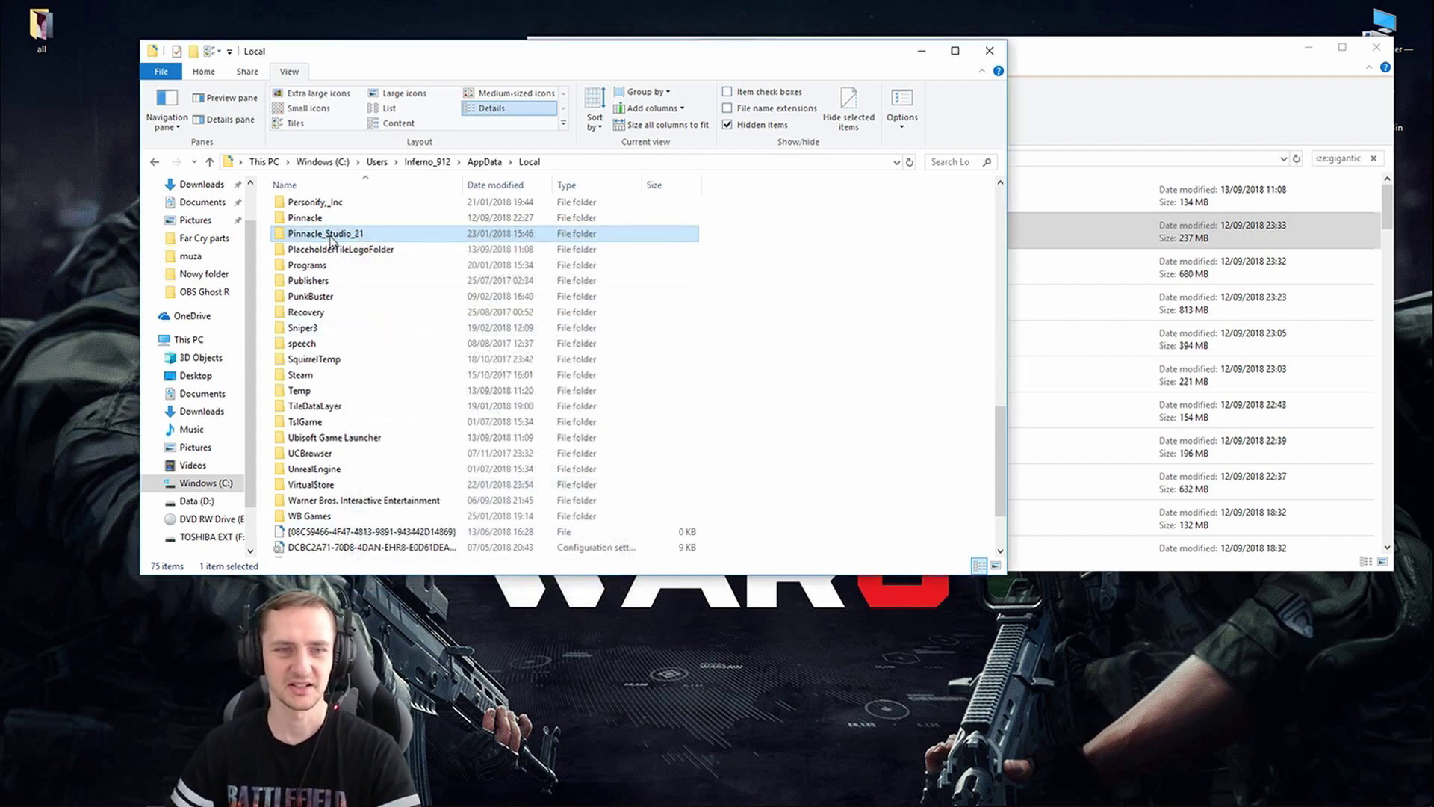
- Open the Render folder at Pinnacle_Studio_21\Studio\Scratch
mouse_move(334, 240)
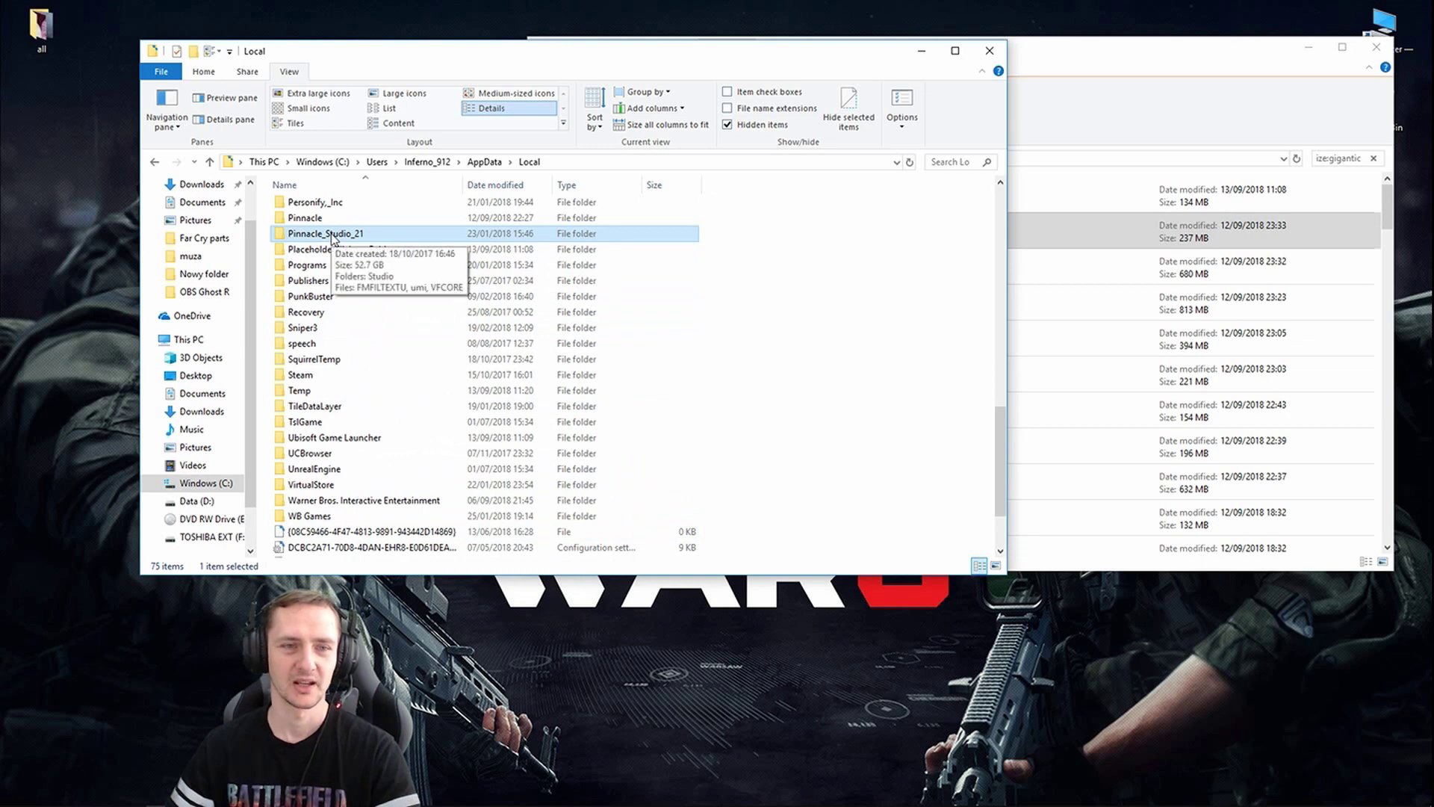
double_click(333, 234)
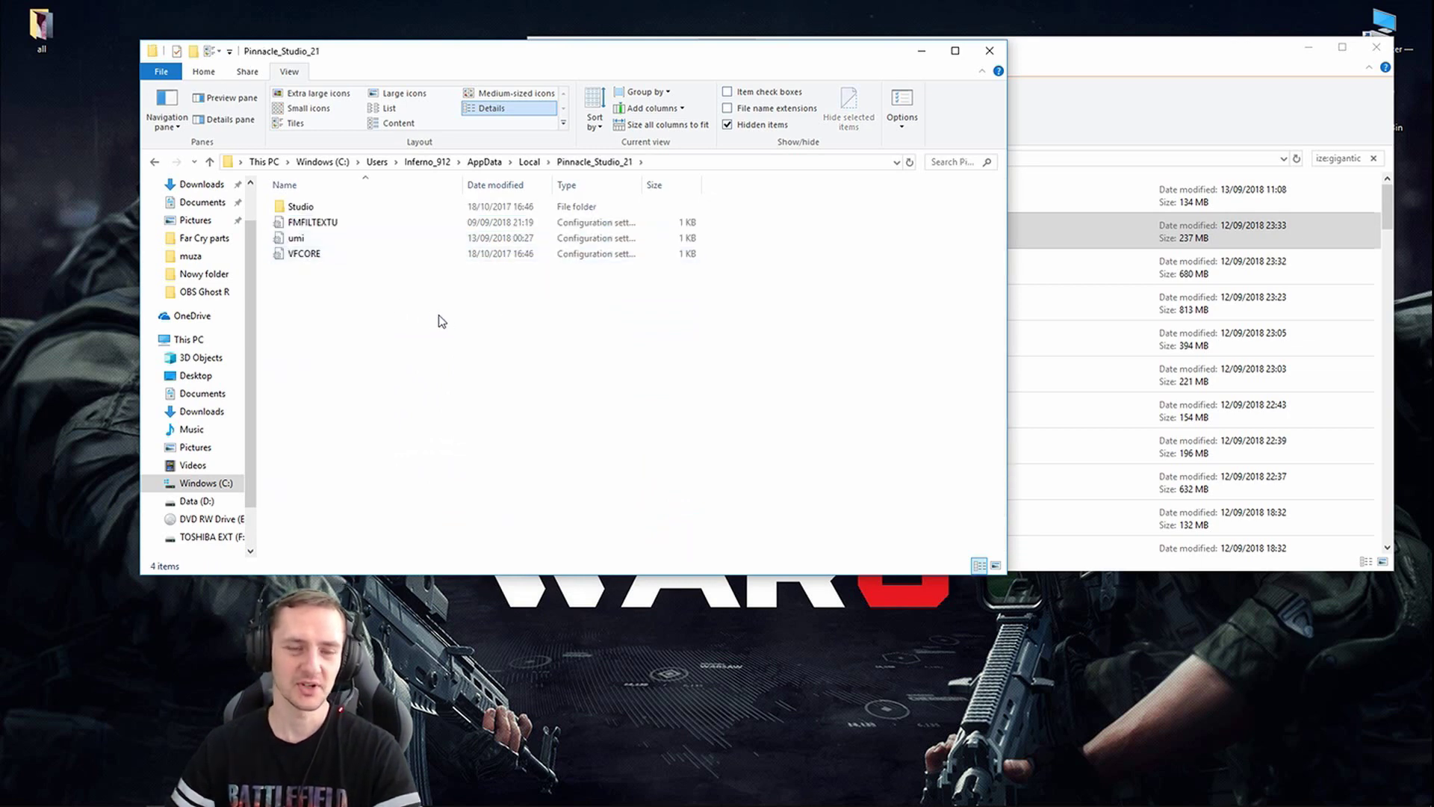
double_click(307, 208)
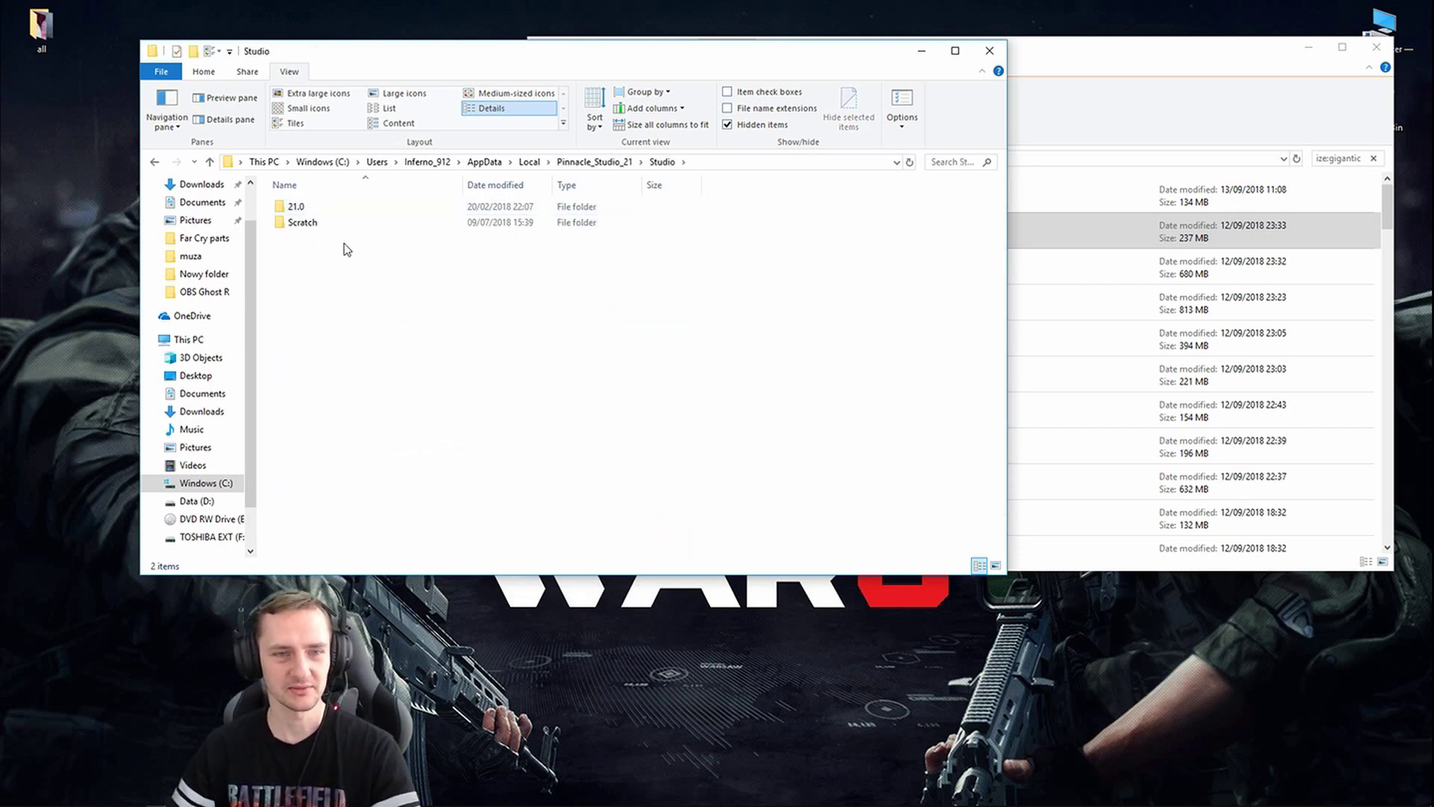
double_click(311, 223)
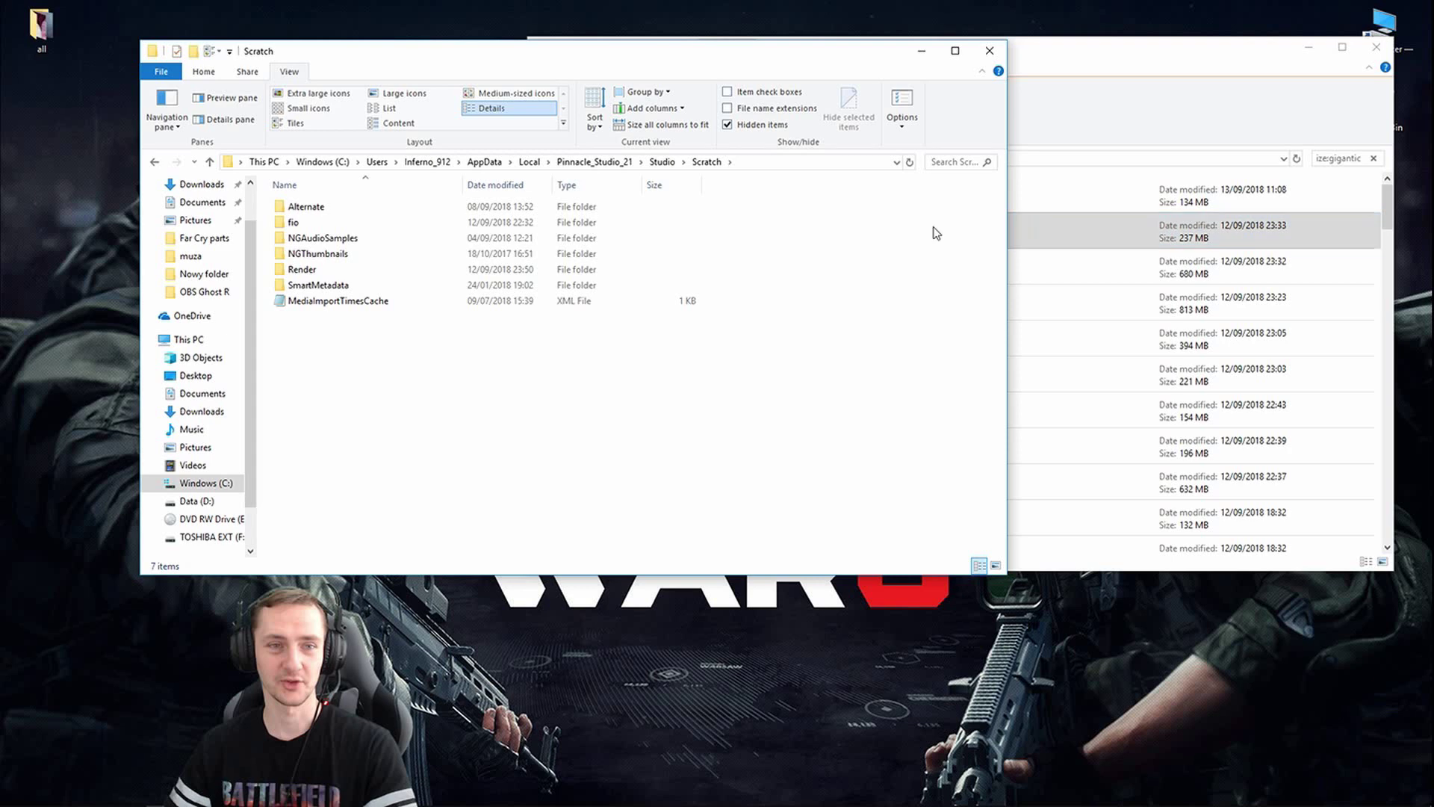
double_click(321, 270)
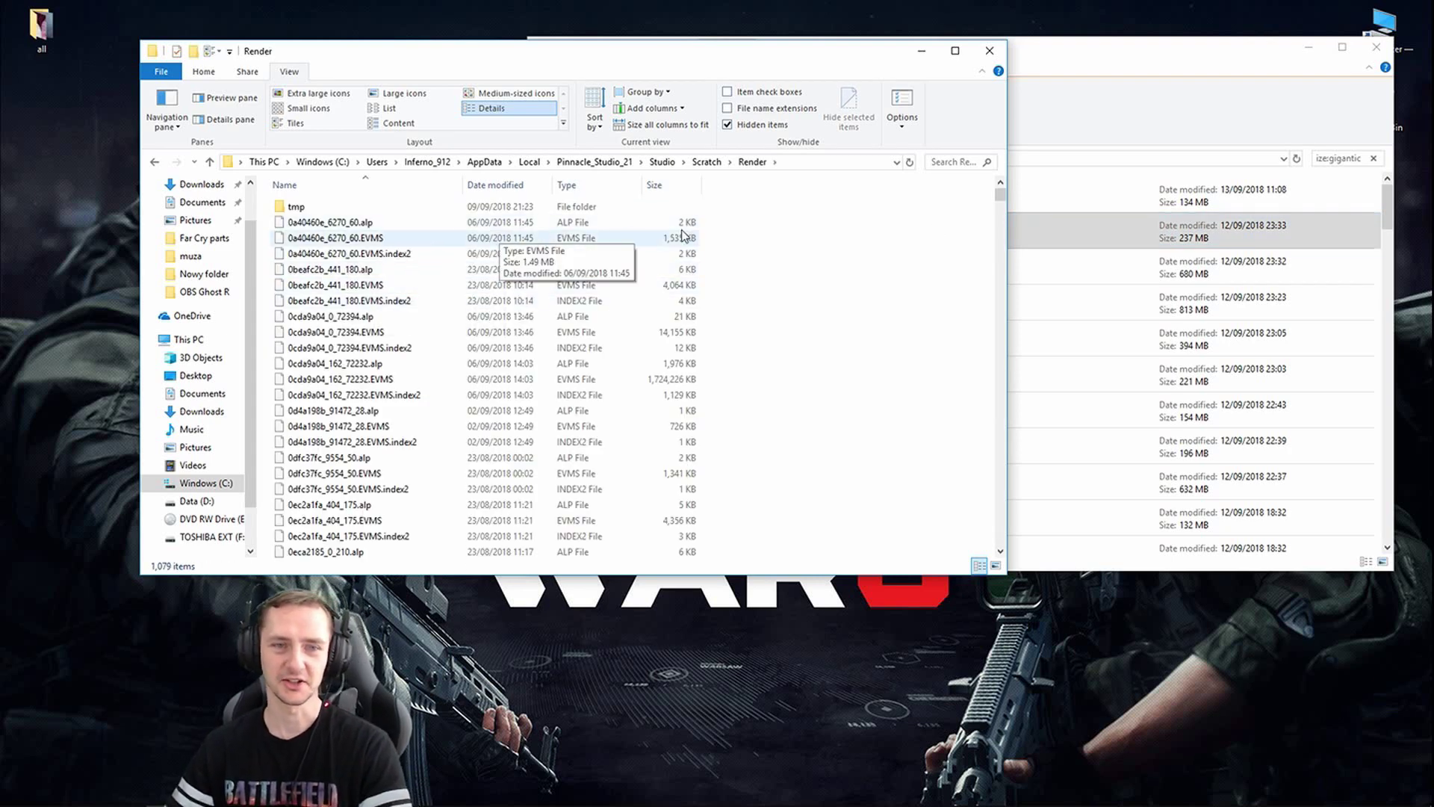
- Permanently delete all files in the Render folder, leaving out the tmp folder
left_click(300, 226)
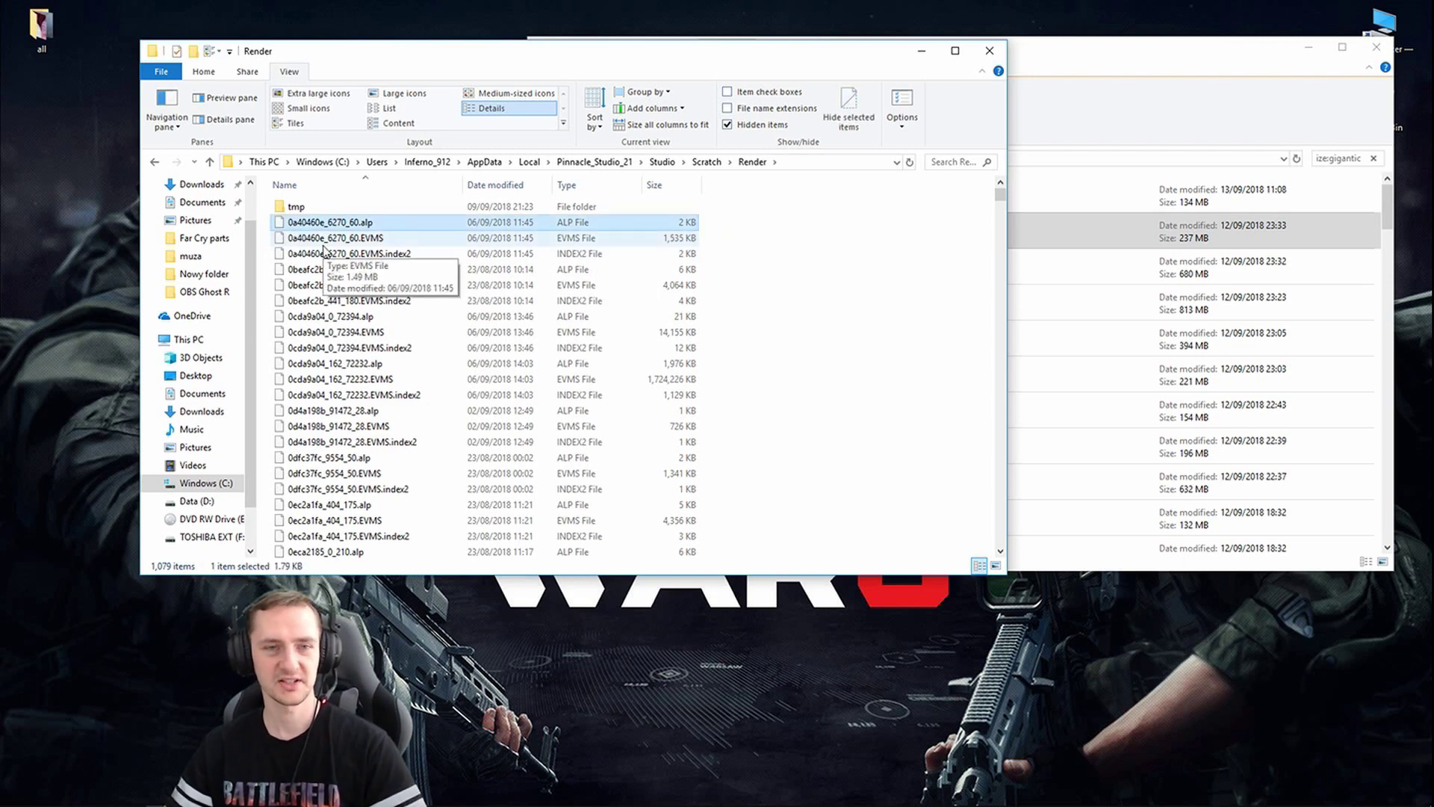
key("ctrl+a")
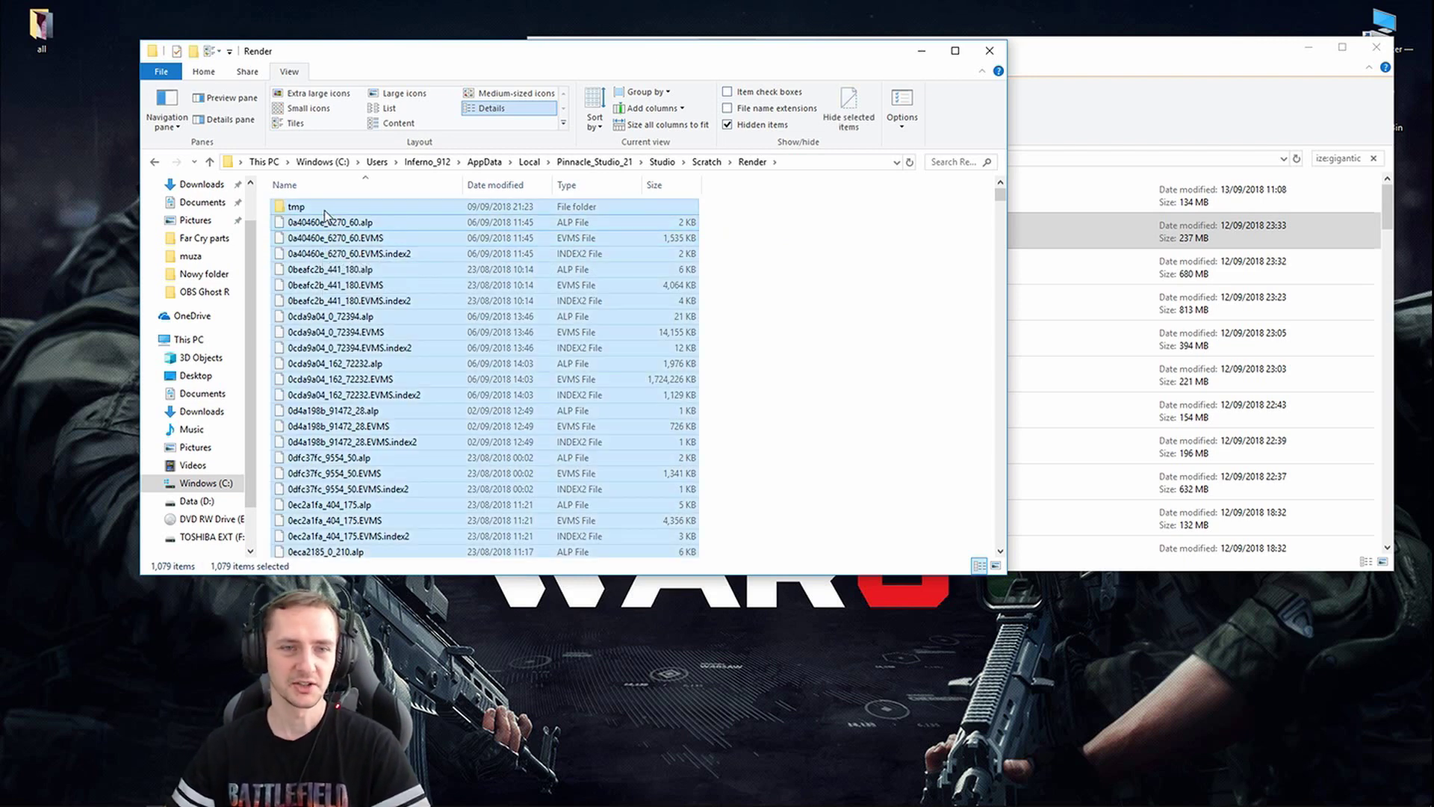
left_click(325, 209, "ctrl")
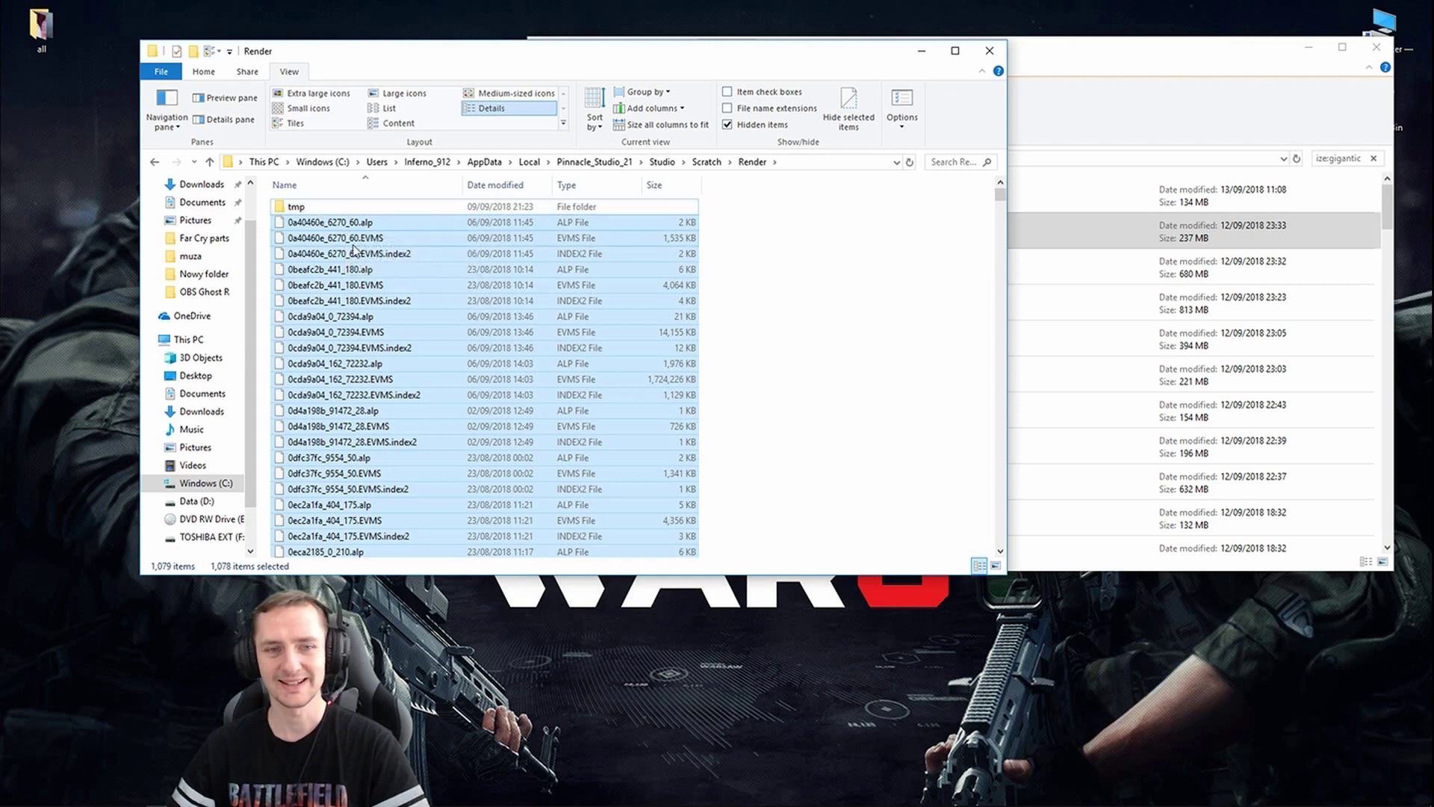
left_click(359, 238, "ctrl")
left_click(491, 271, "ctrl")
left_click(429, 222, "ctrl")
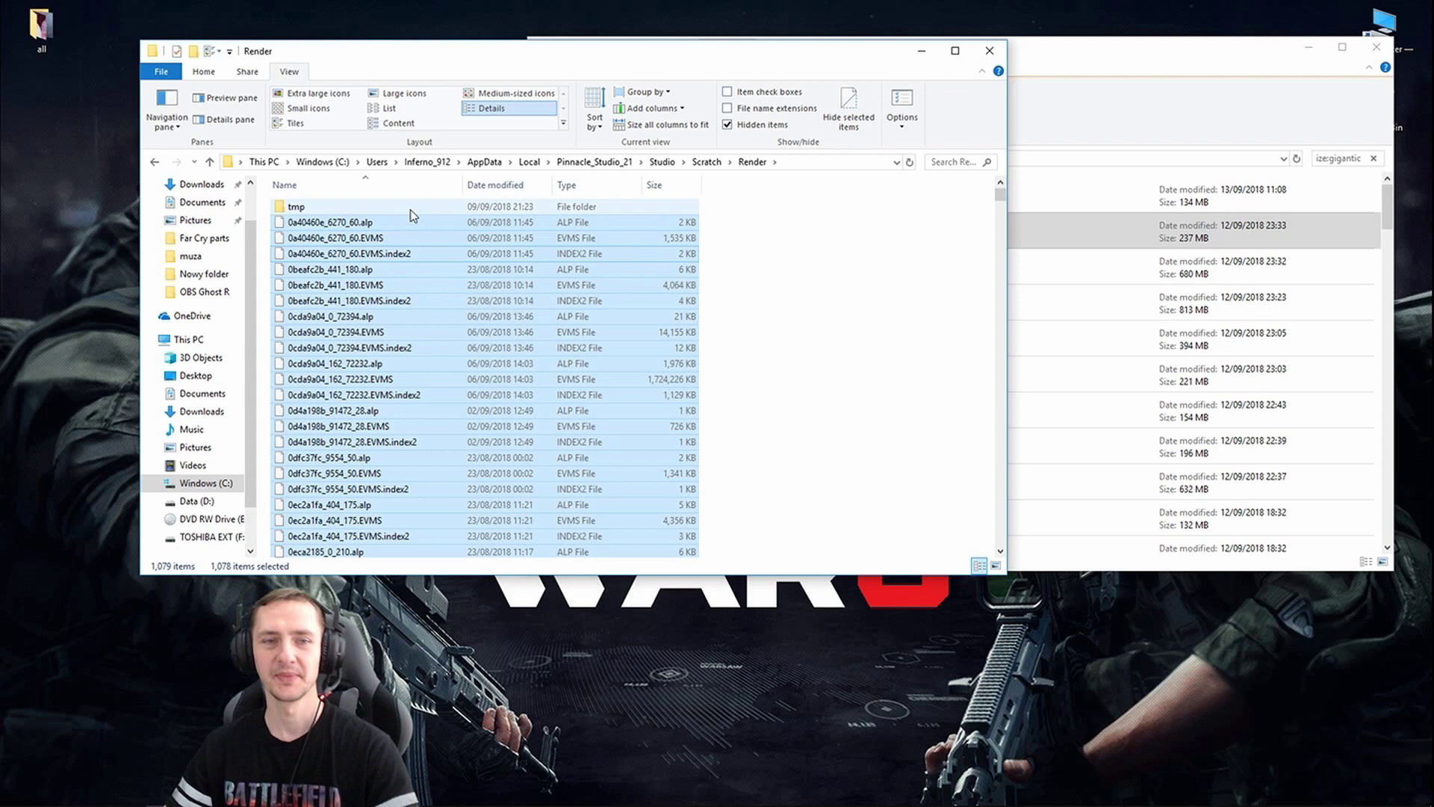
right_click(392, 222)
left_click(432, 371)
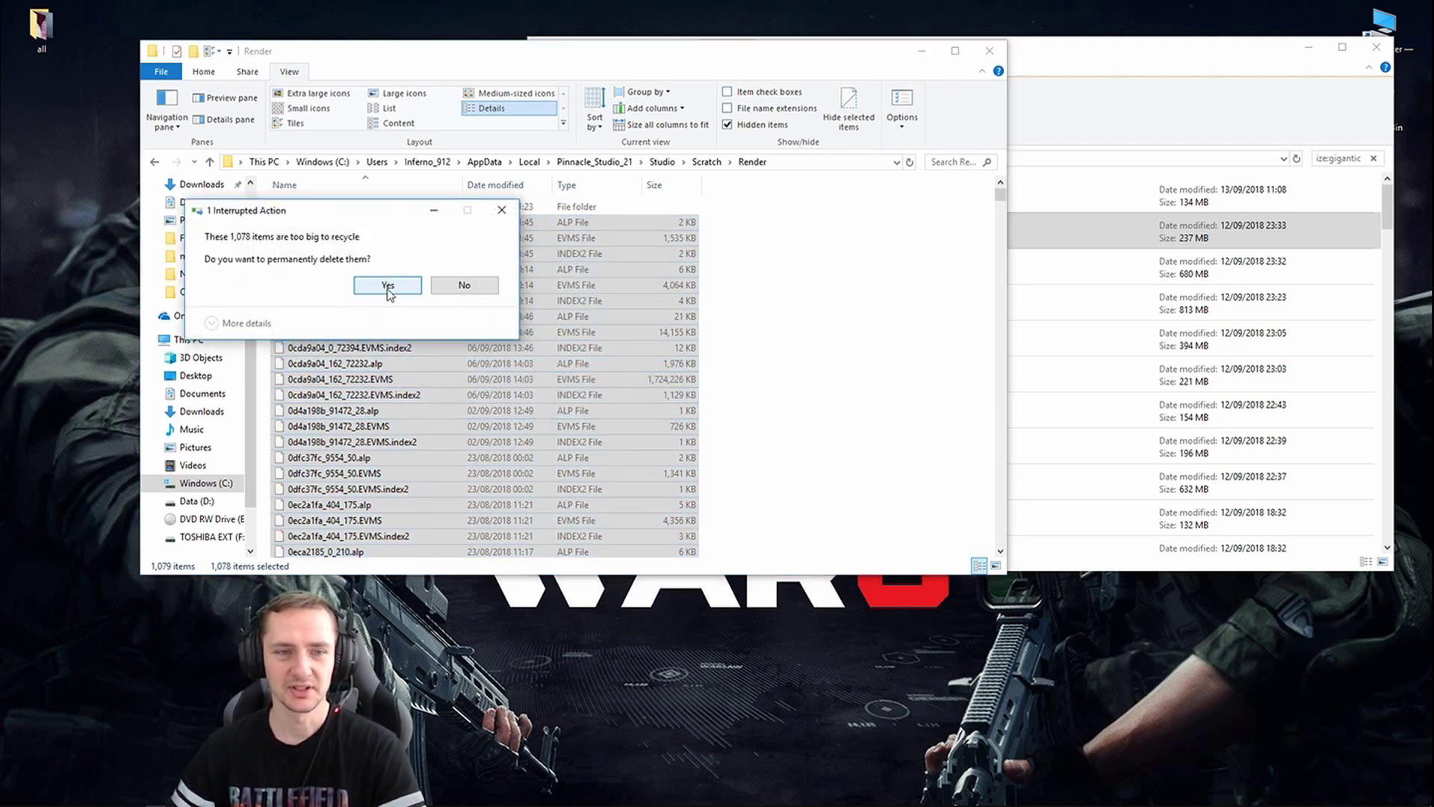
left_click(387, 286)
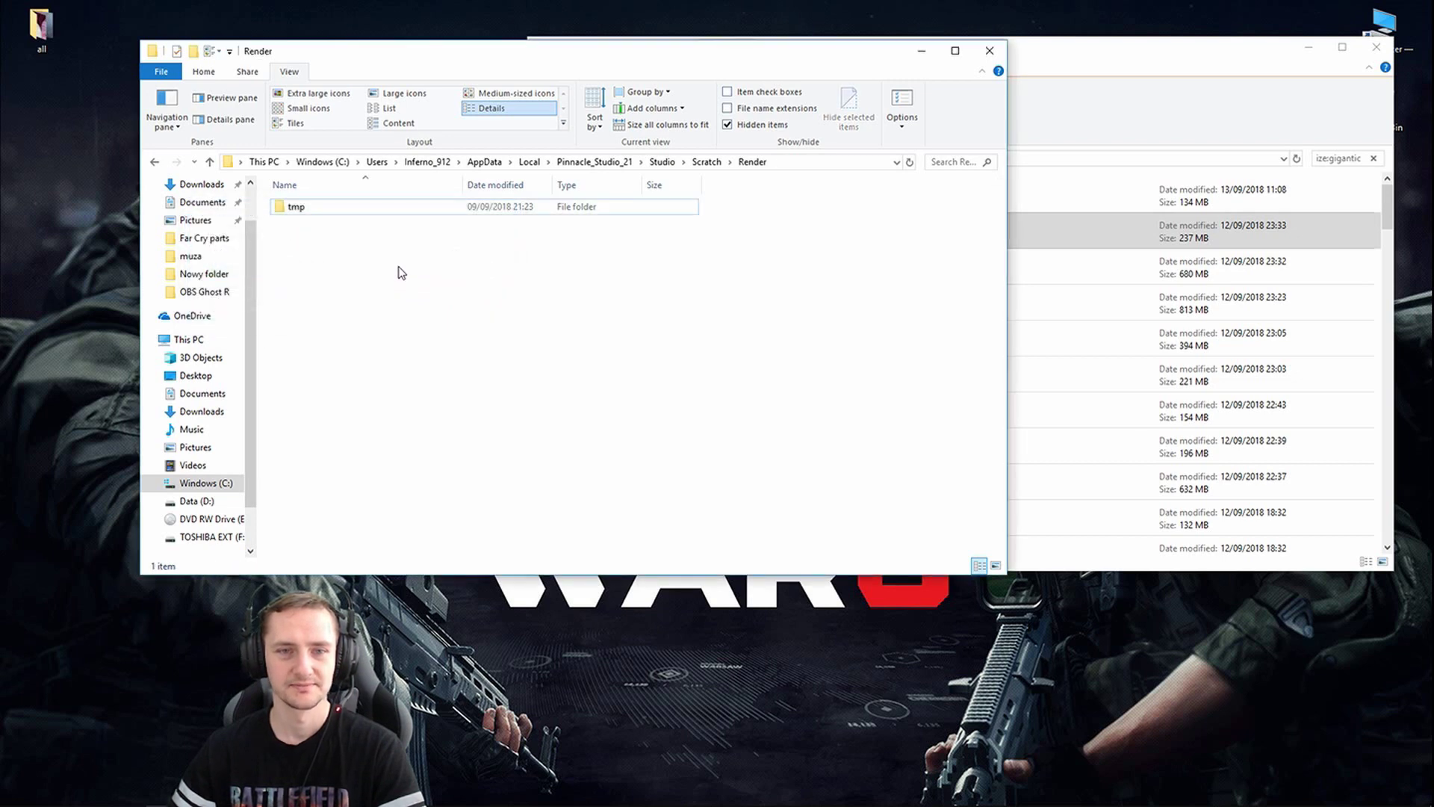
- Check the nested folders tmp\meta\1aa880fa inside the Render folder, return to Scratch, and close that window
double_click(314, 213)
double_click(296, 210)
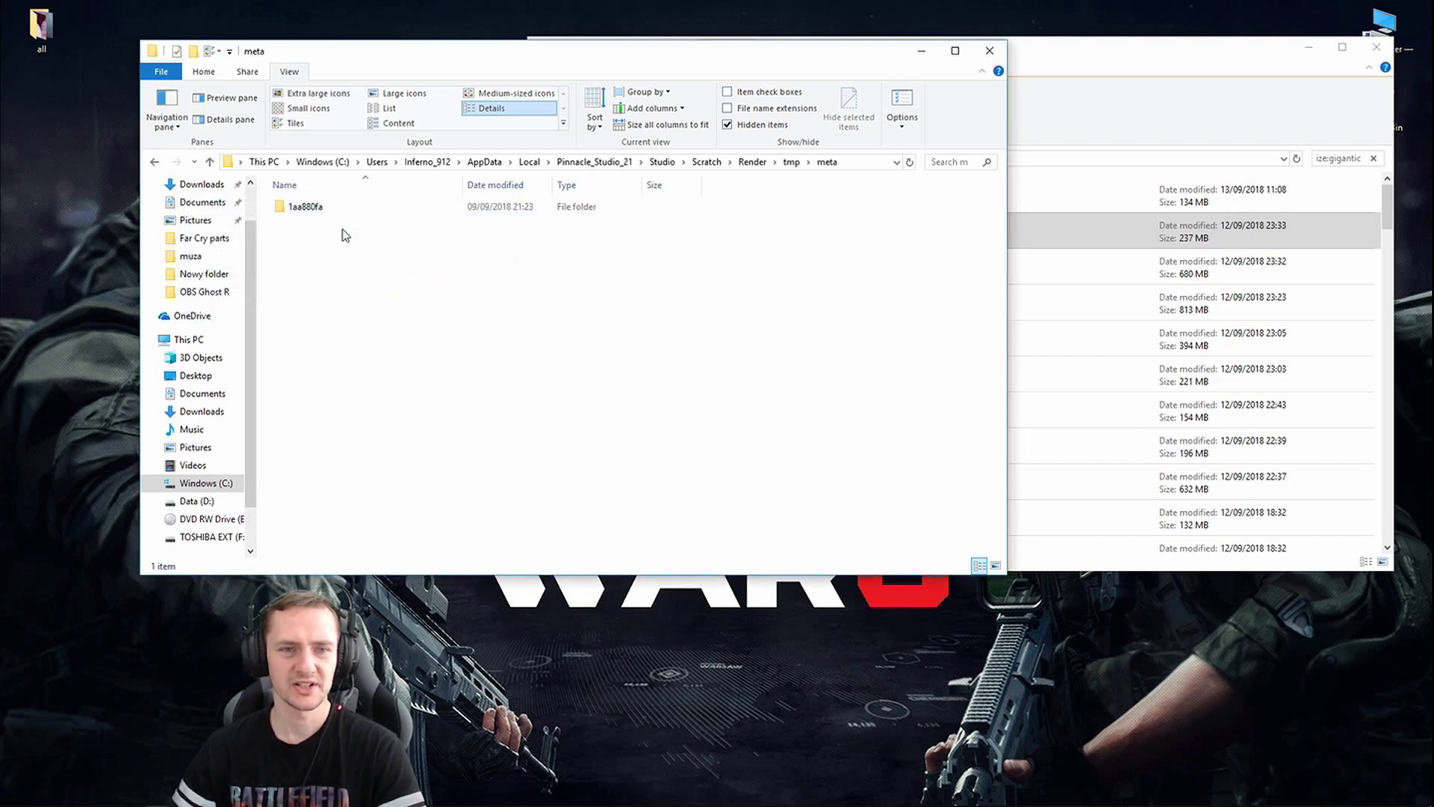
double_click(317, 214)
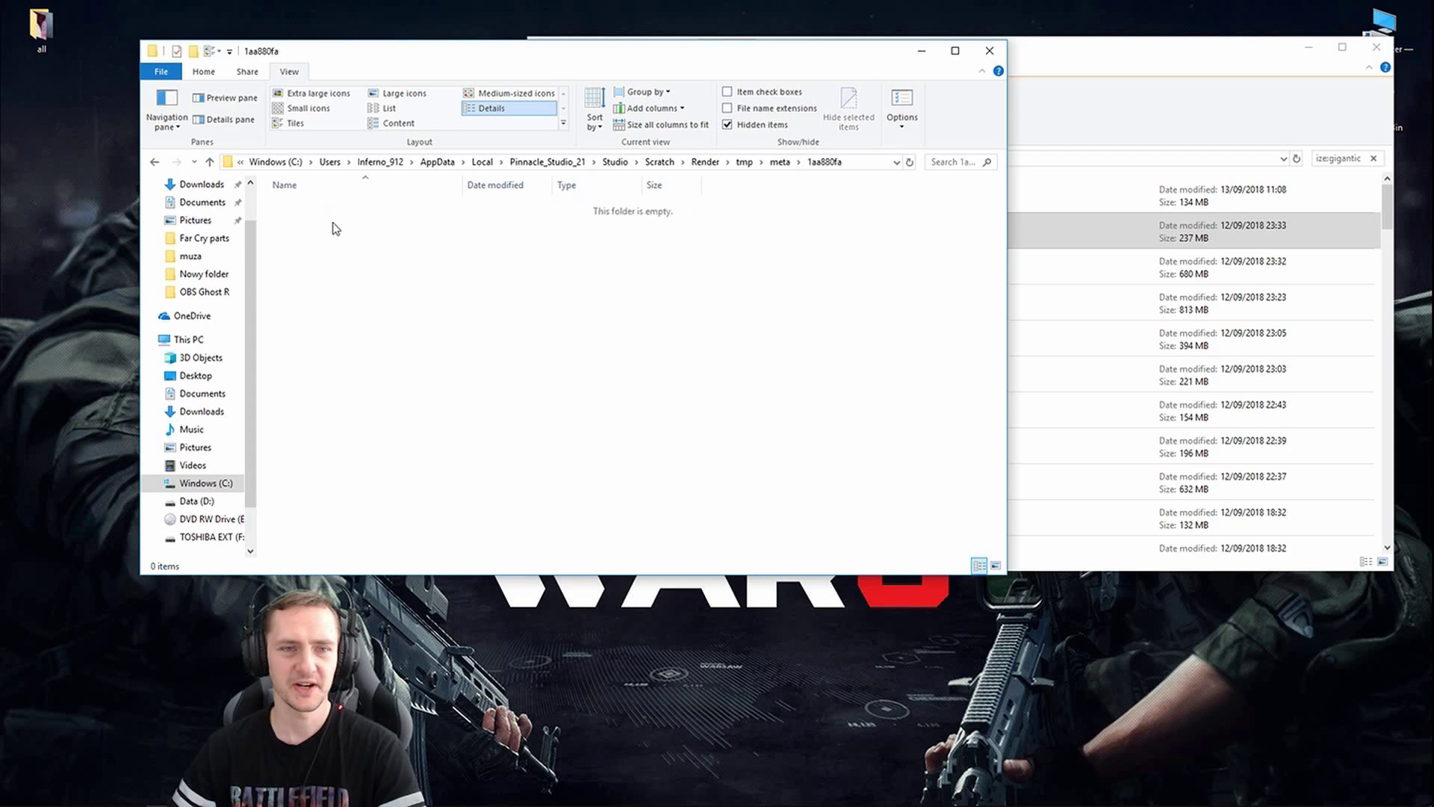
left_click(154, 163)
left_click(154, 162)
left_click(154, 163)
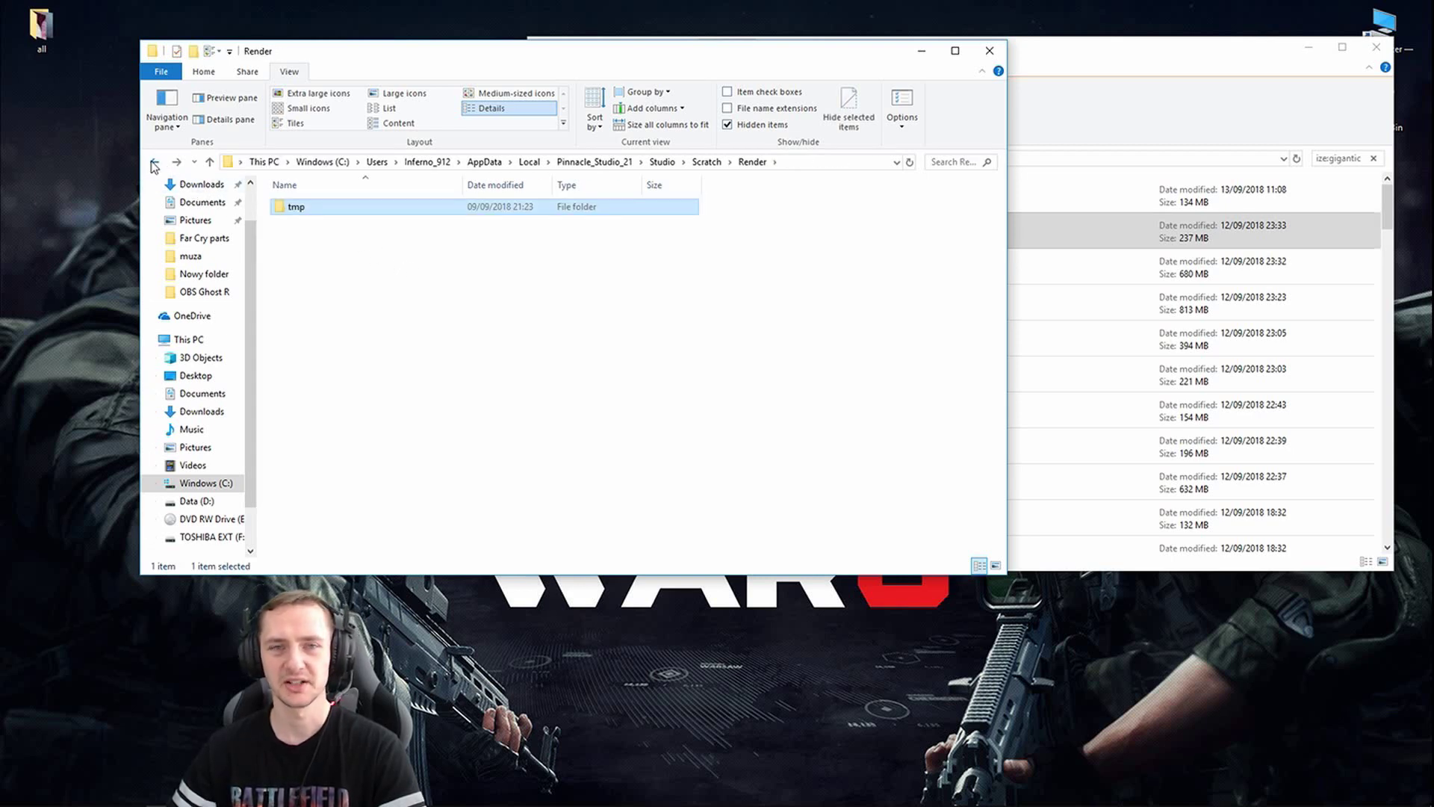
left_click(154, 163)
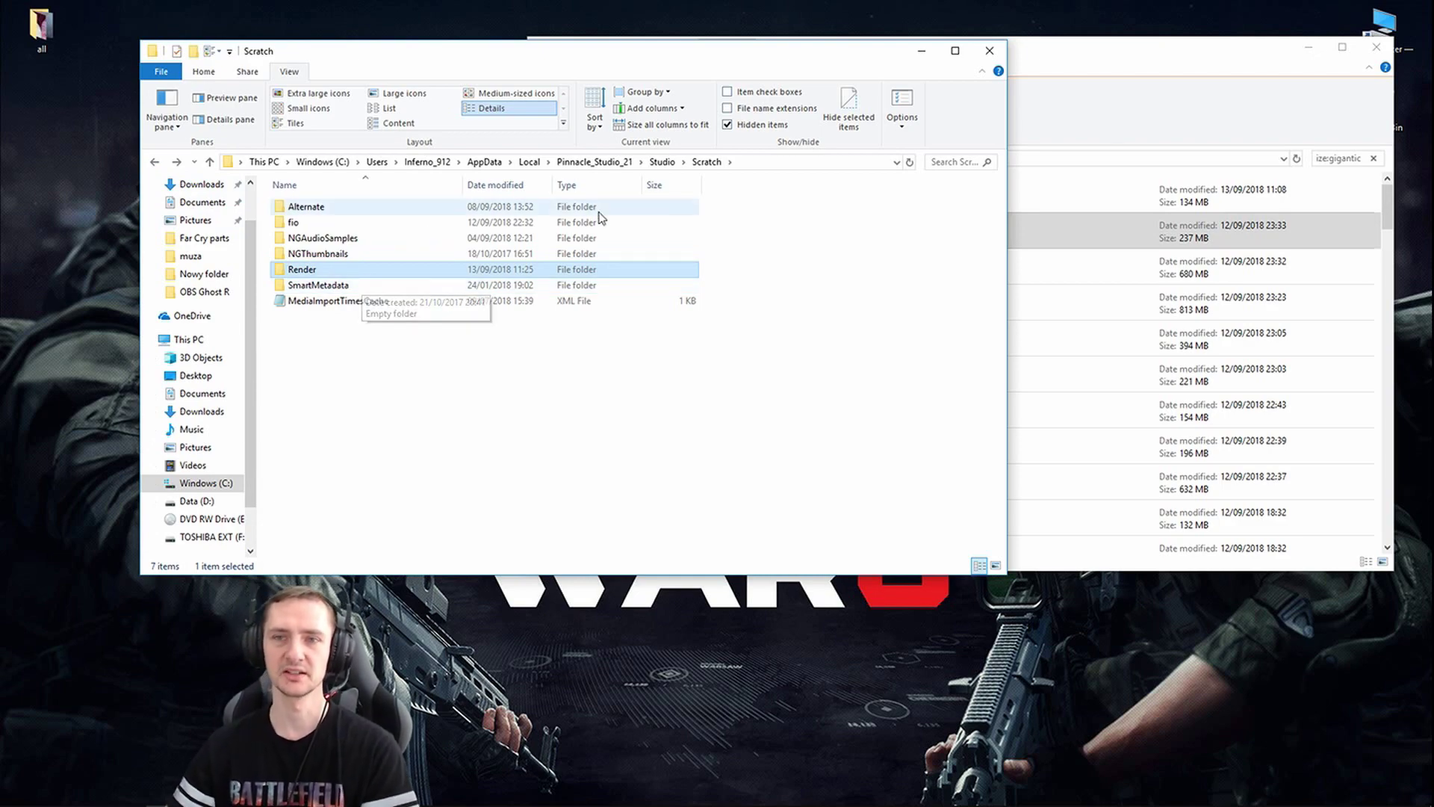
left_click(990, 51)
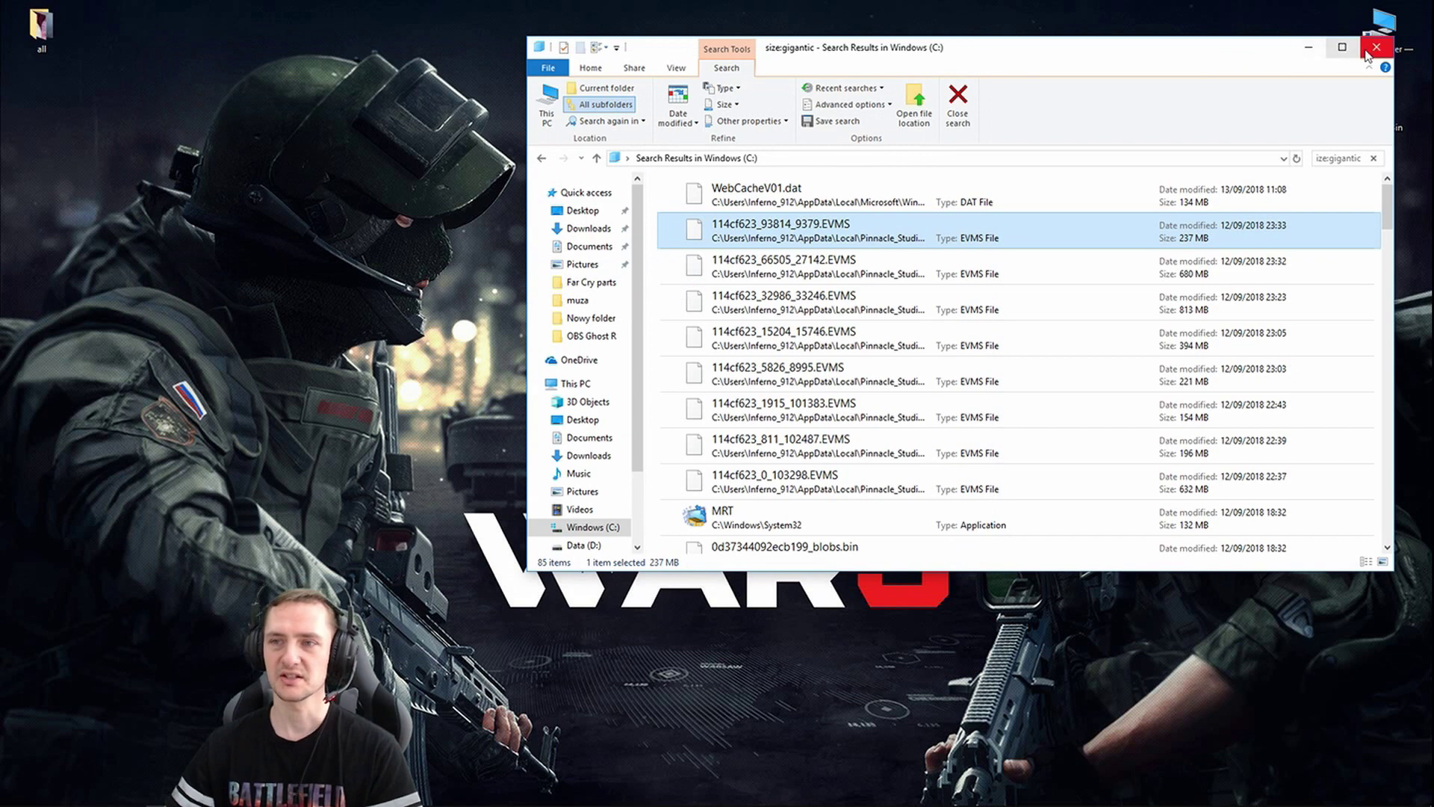
- Run the size:gigantic search on the Windows (C:) drive again and look through the files it finds
left_click(1364, 159)
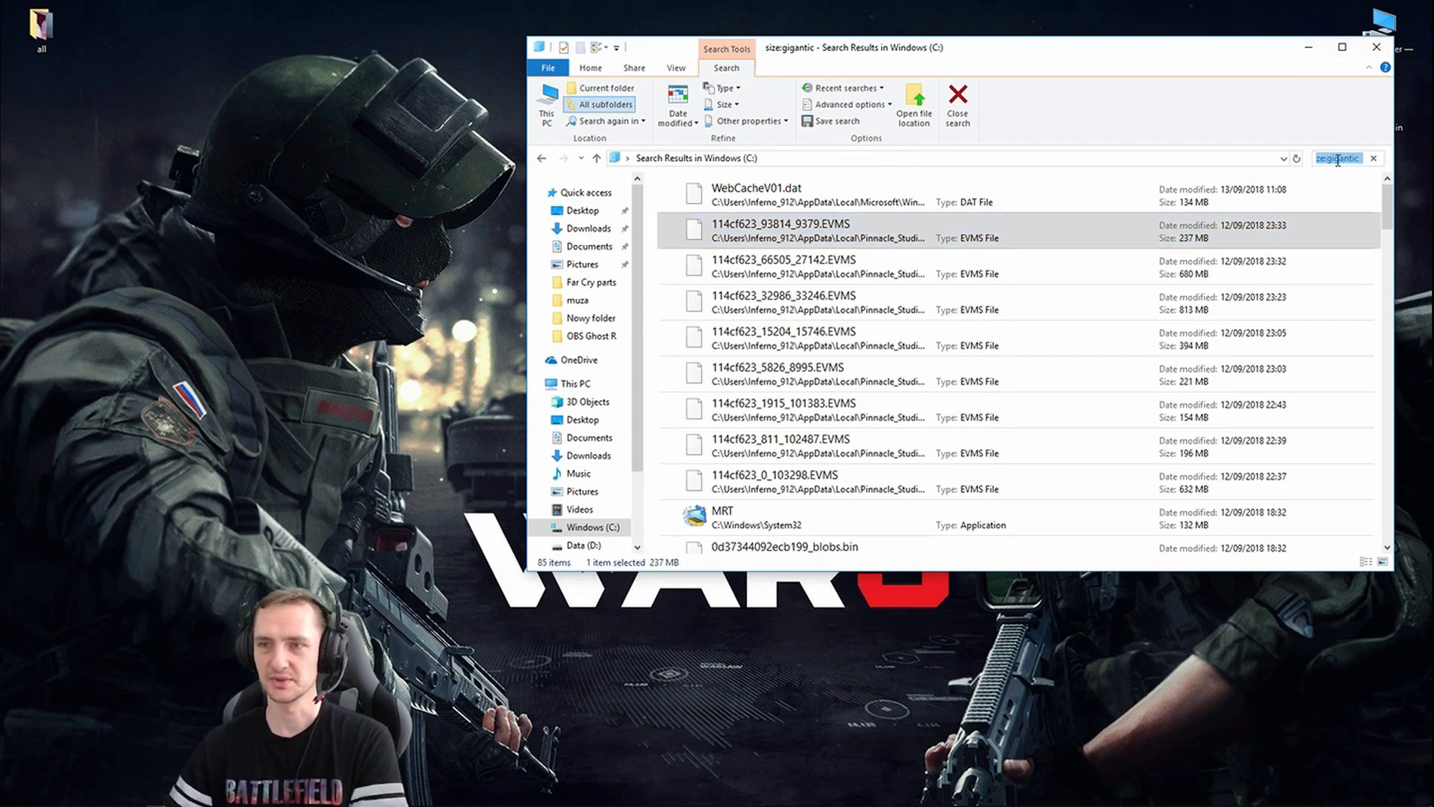
left_click(1337, 159)
left_click(1363, 160)
key("ctrl+a")
key("BackSpace")
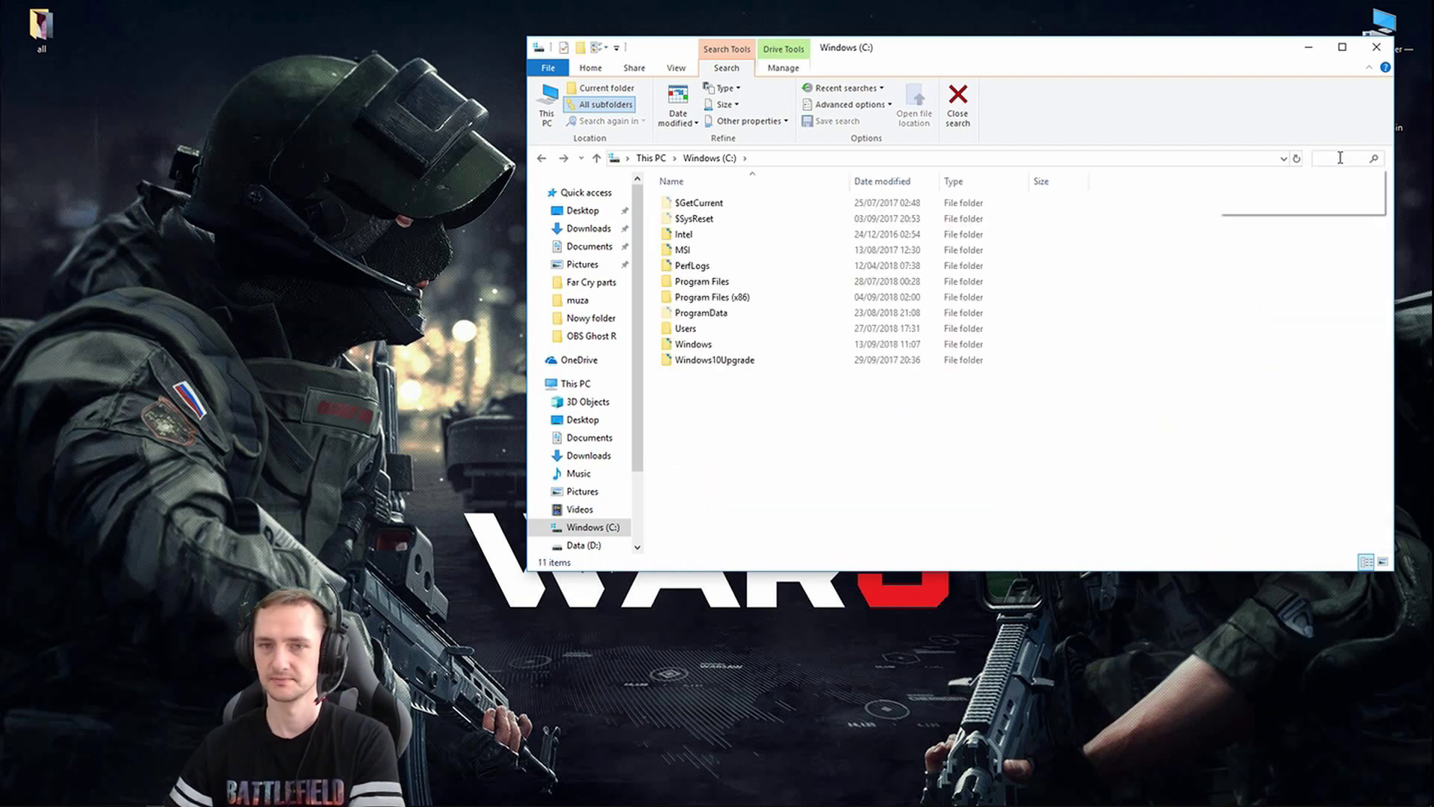
left_click(1340, 157)
left_click(1304, 170)
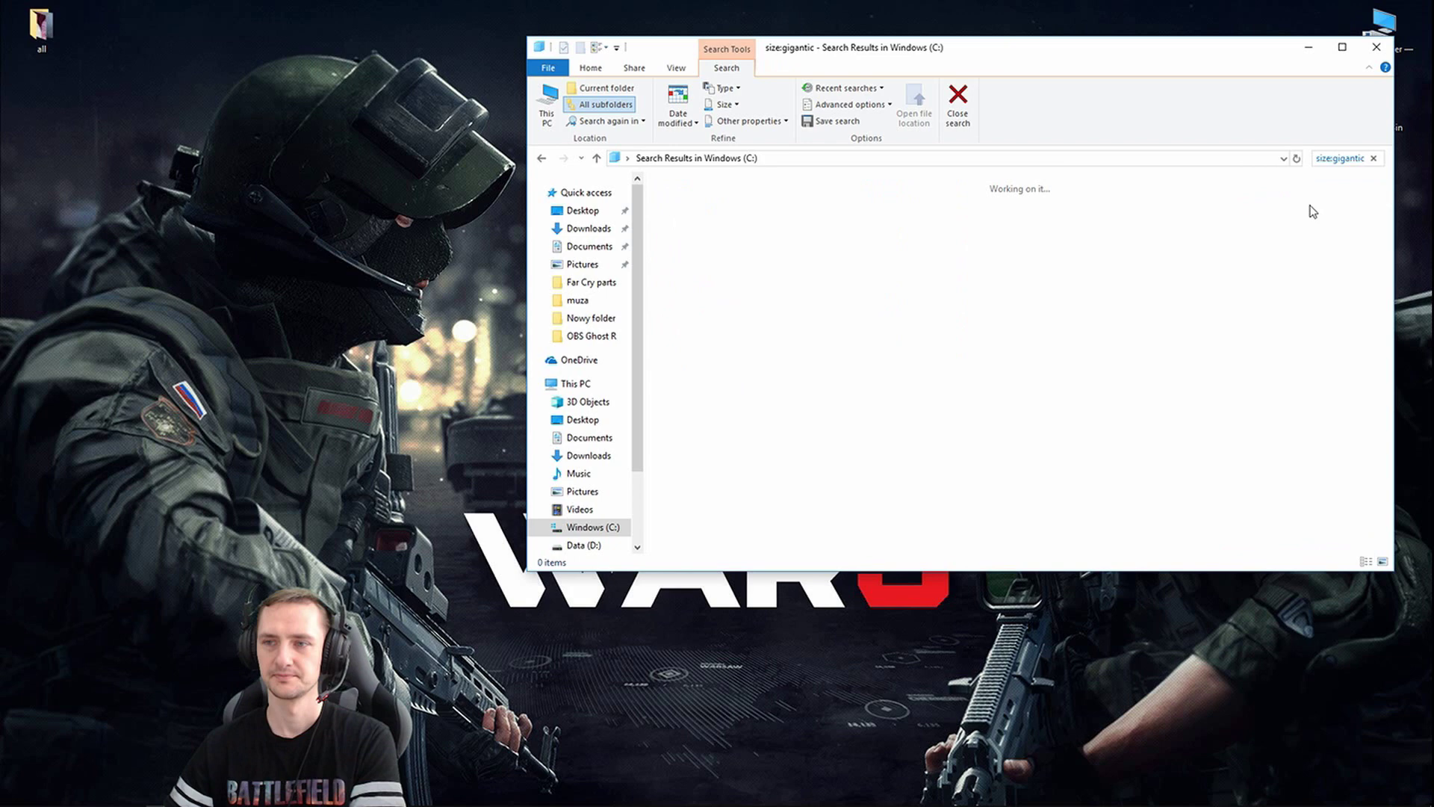
left_click_drag(1050, 51, 940, 54)
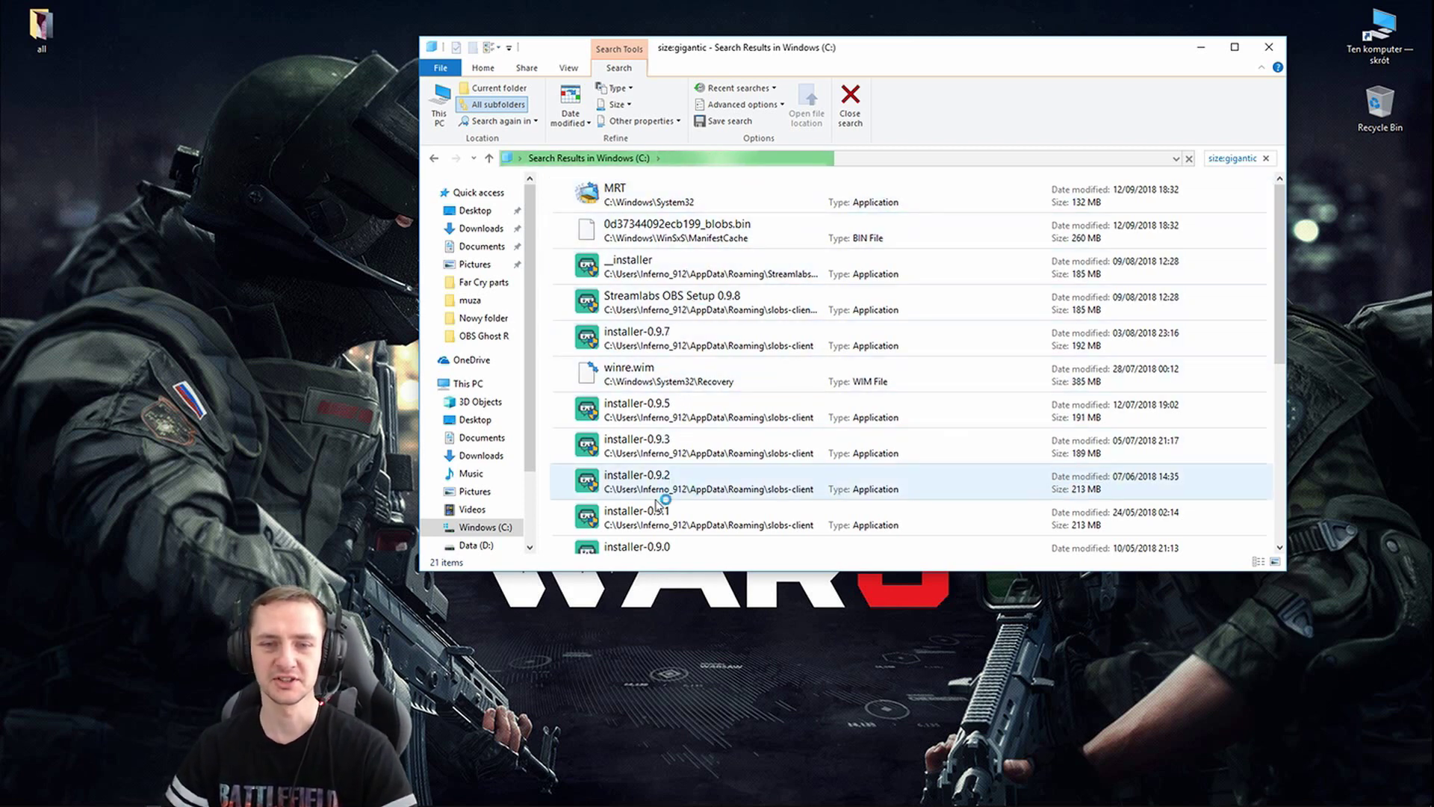
scroll(762, 331, "down", 5)
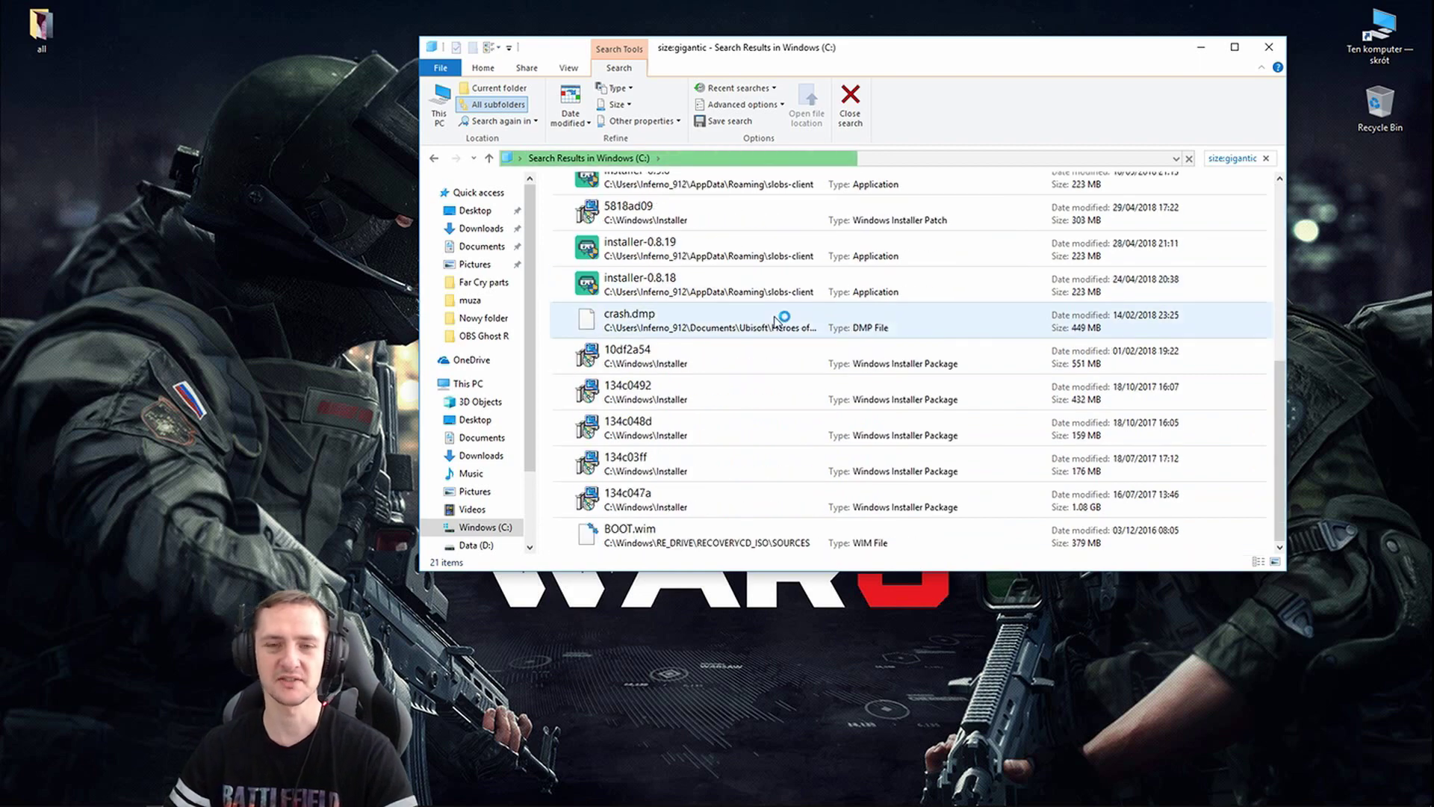
scroll(781, 328, "up", 5)
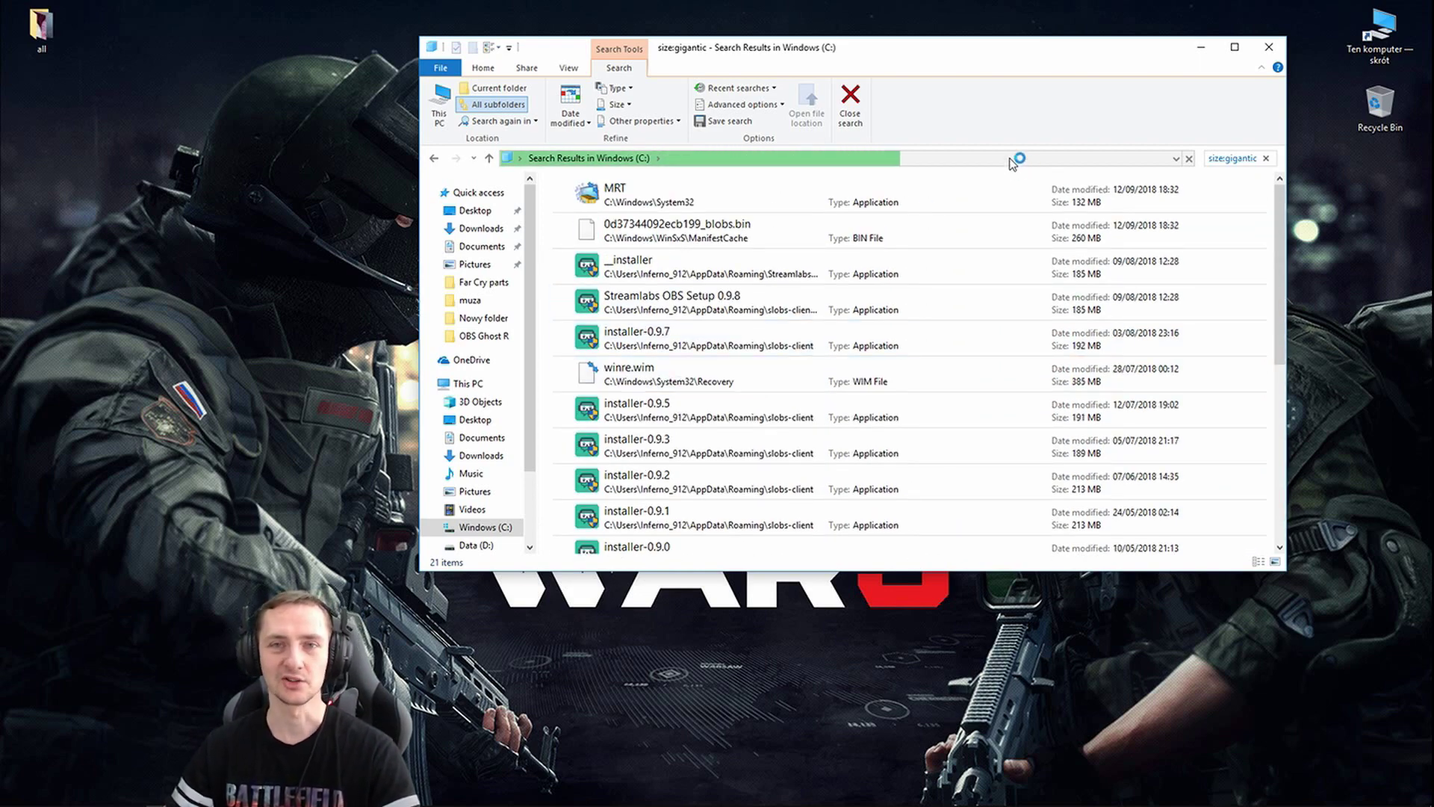
- Close the search results window and open This PC from its desktop shortcut
right_click(1379, 108)
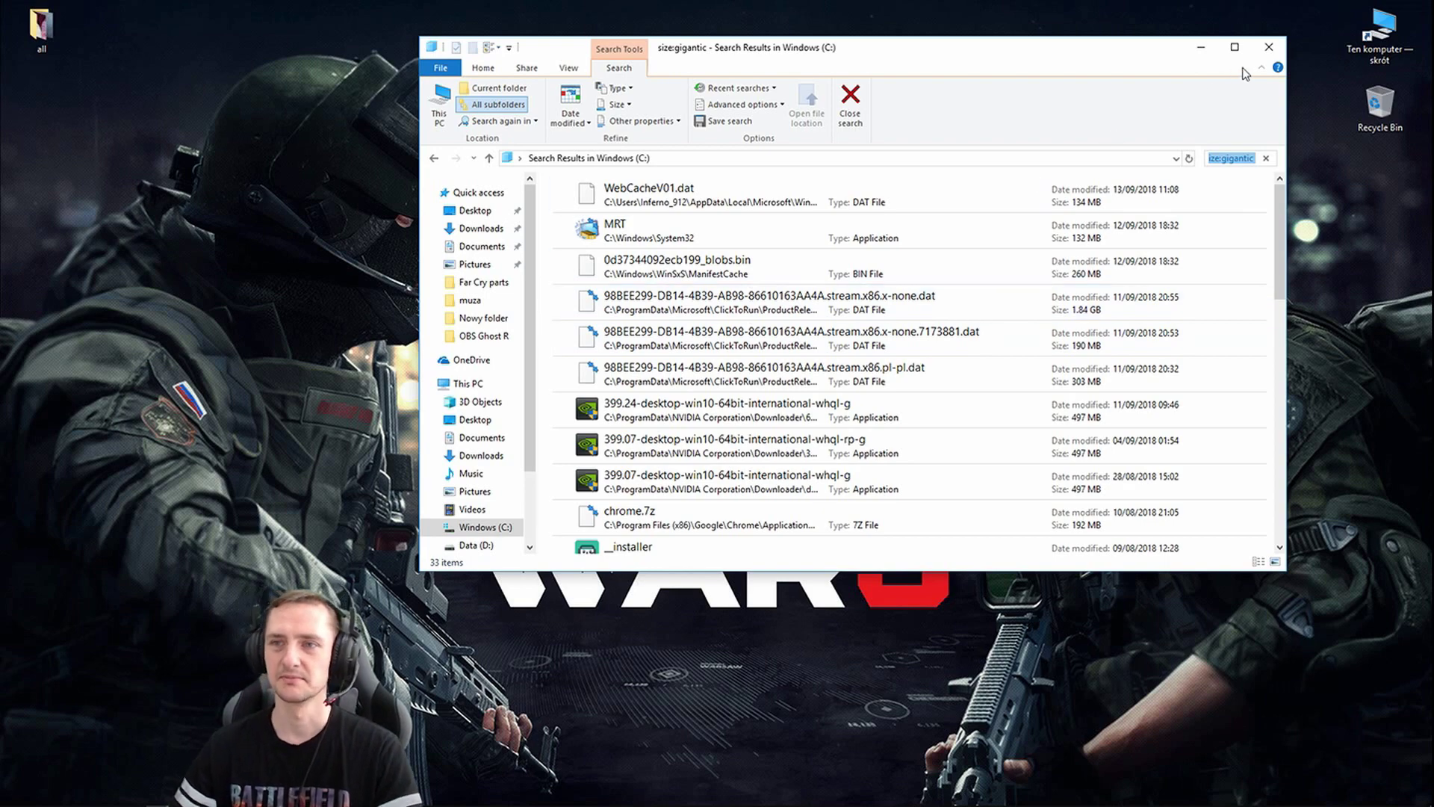
left_click(1268, 48)
double_click(1379, 34)
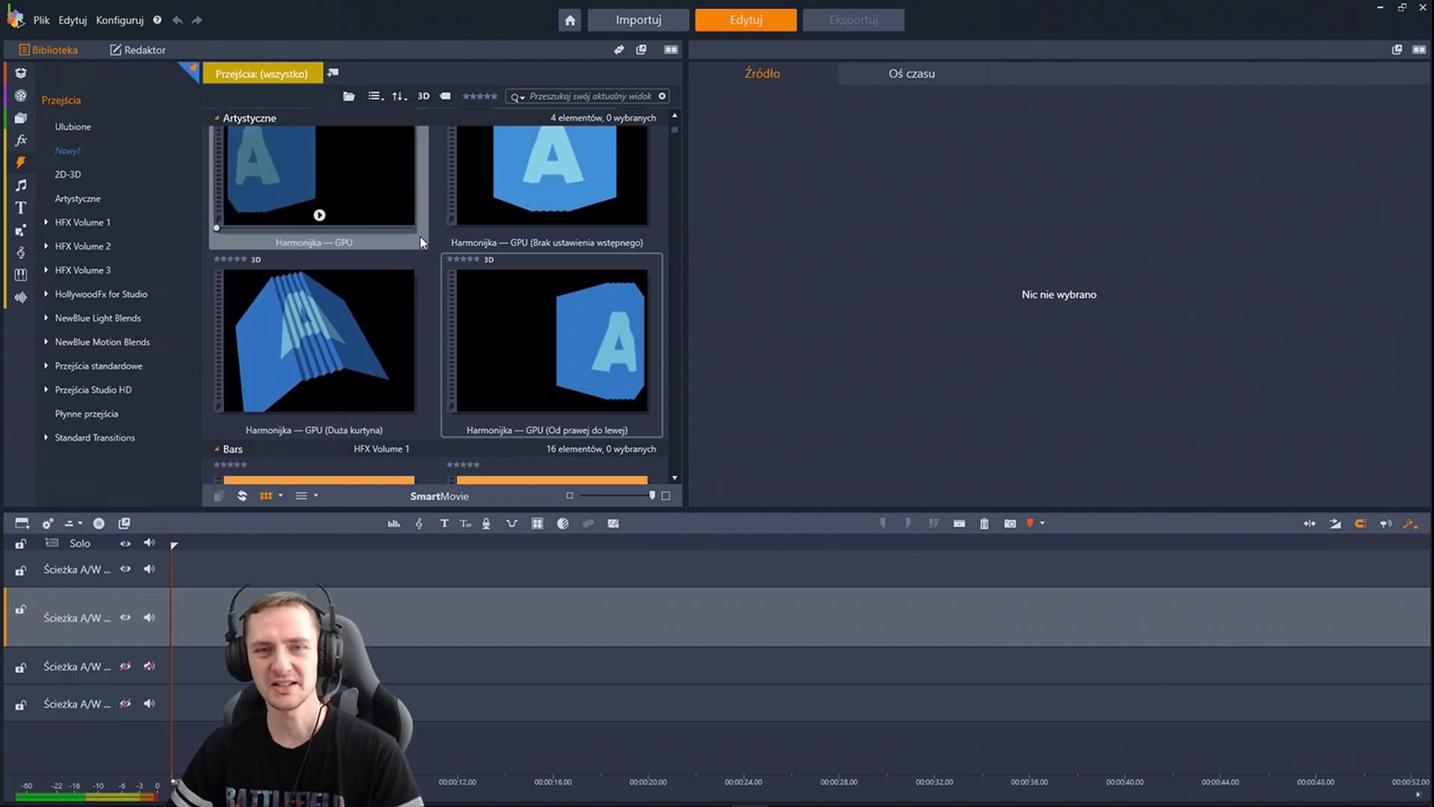
scroll(602, 334, "down", 4)
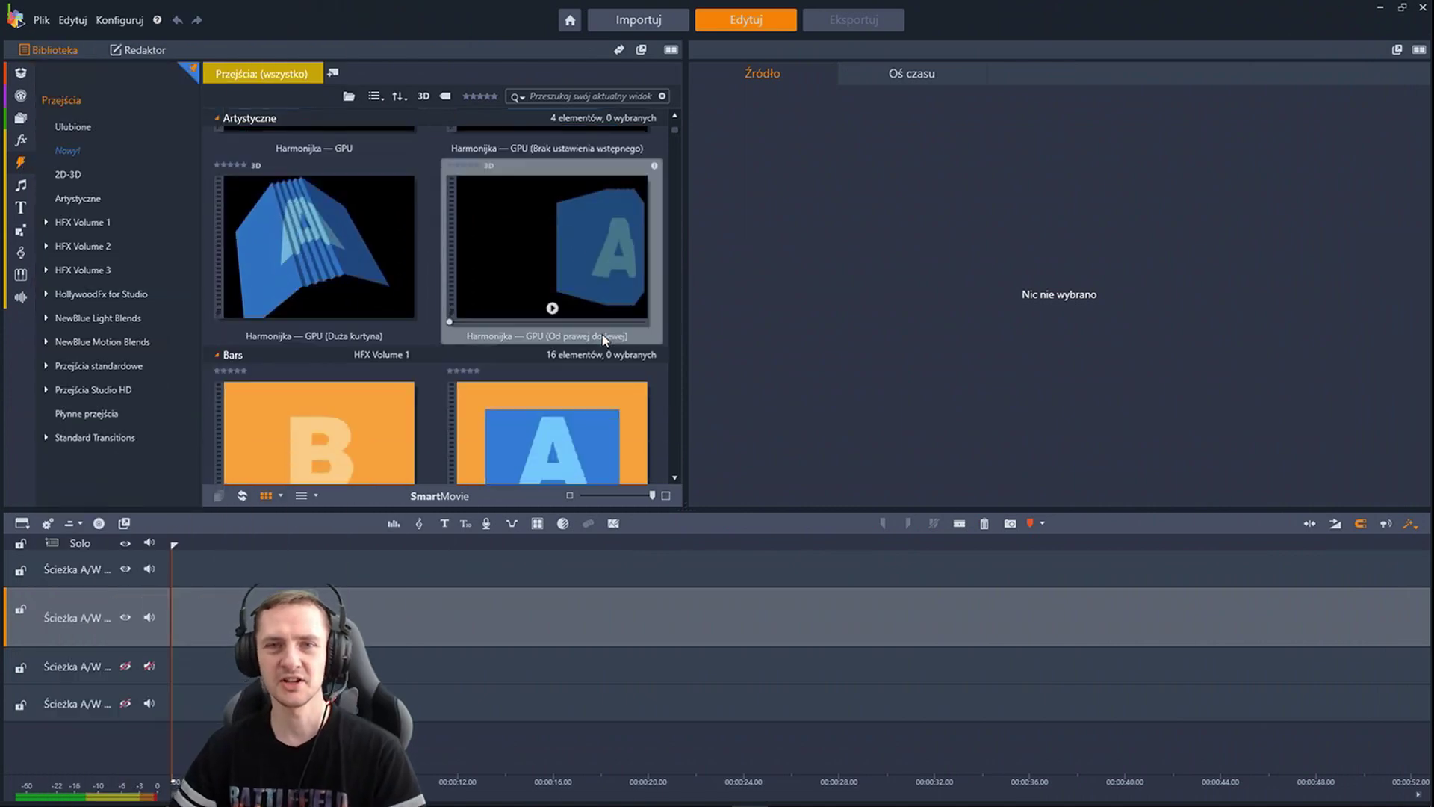
scroll(585, 331, "up", 6)
scroll(500, 287, "down", 5)
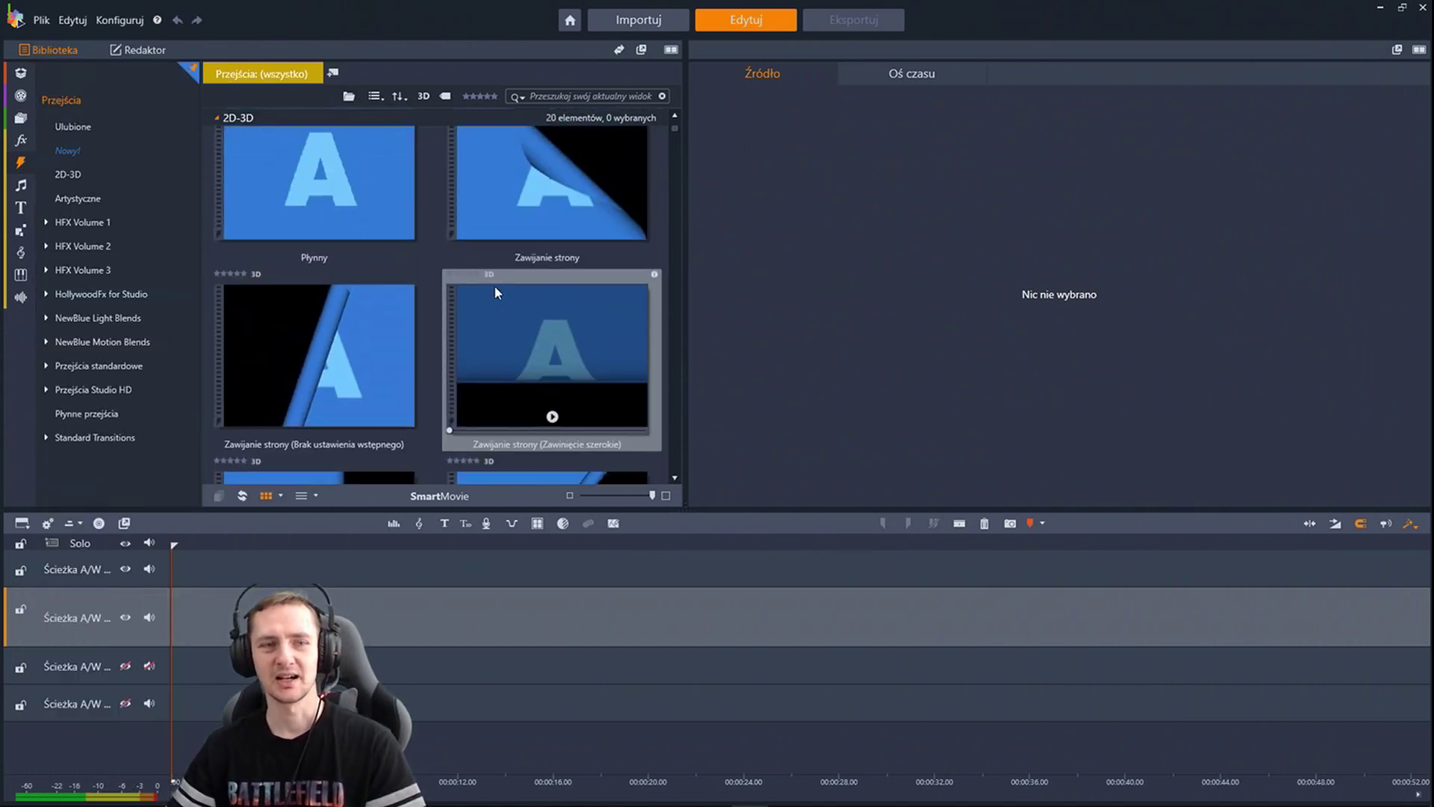
scroll(478, 285, "up", 8)
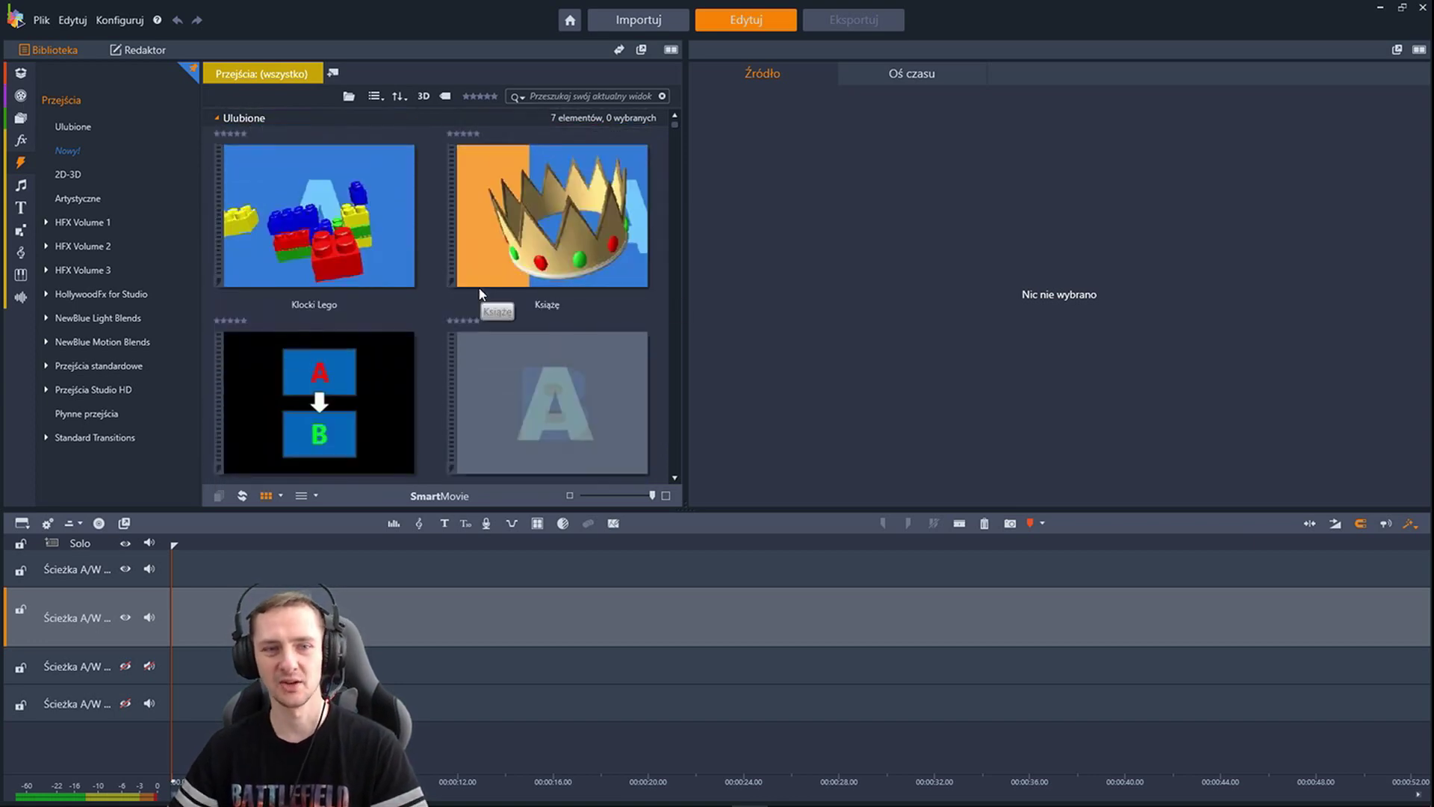
scroll(482, 293, "down", 4)
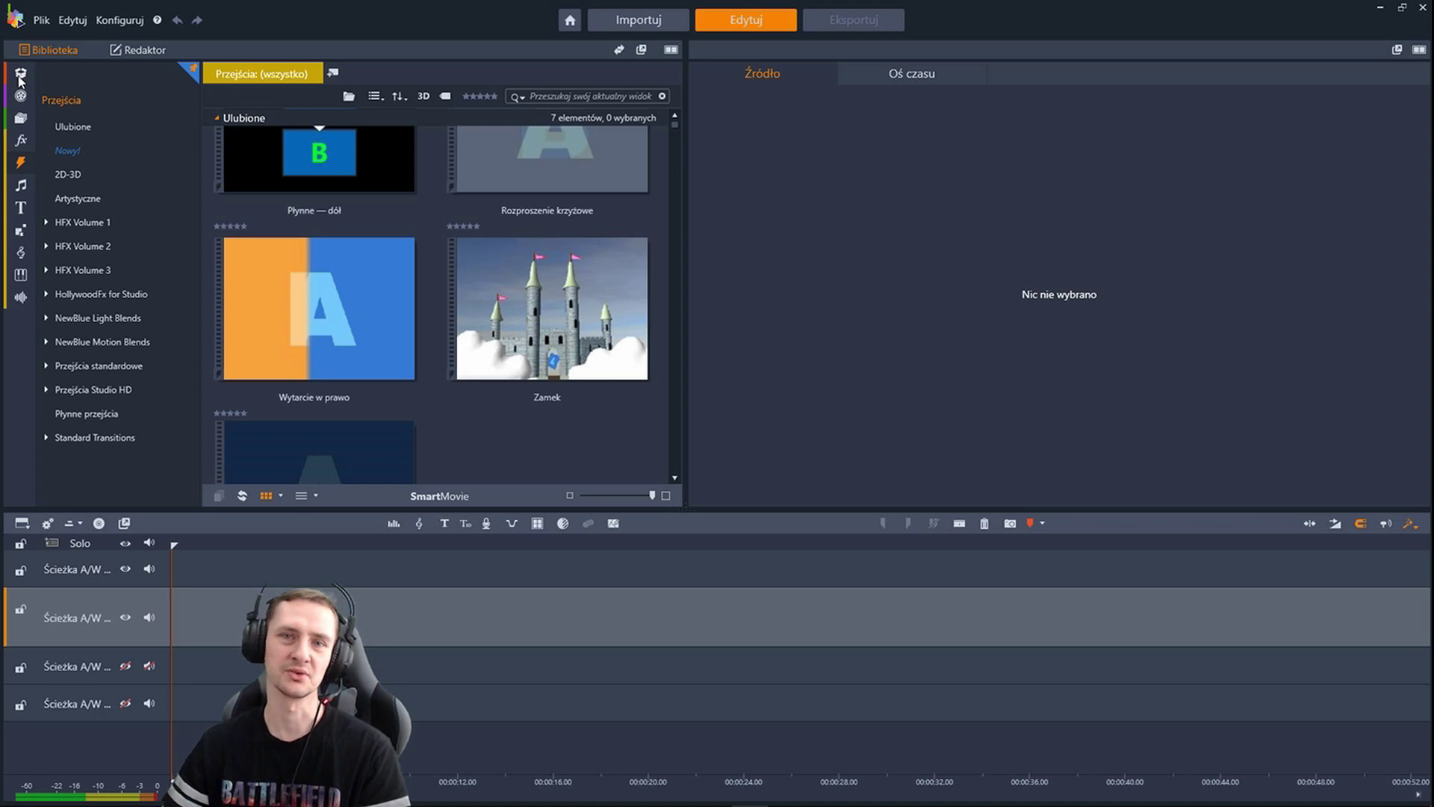
mouse_move(247, 255)
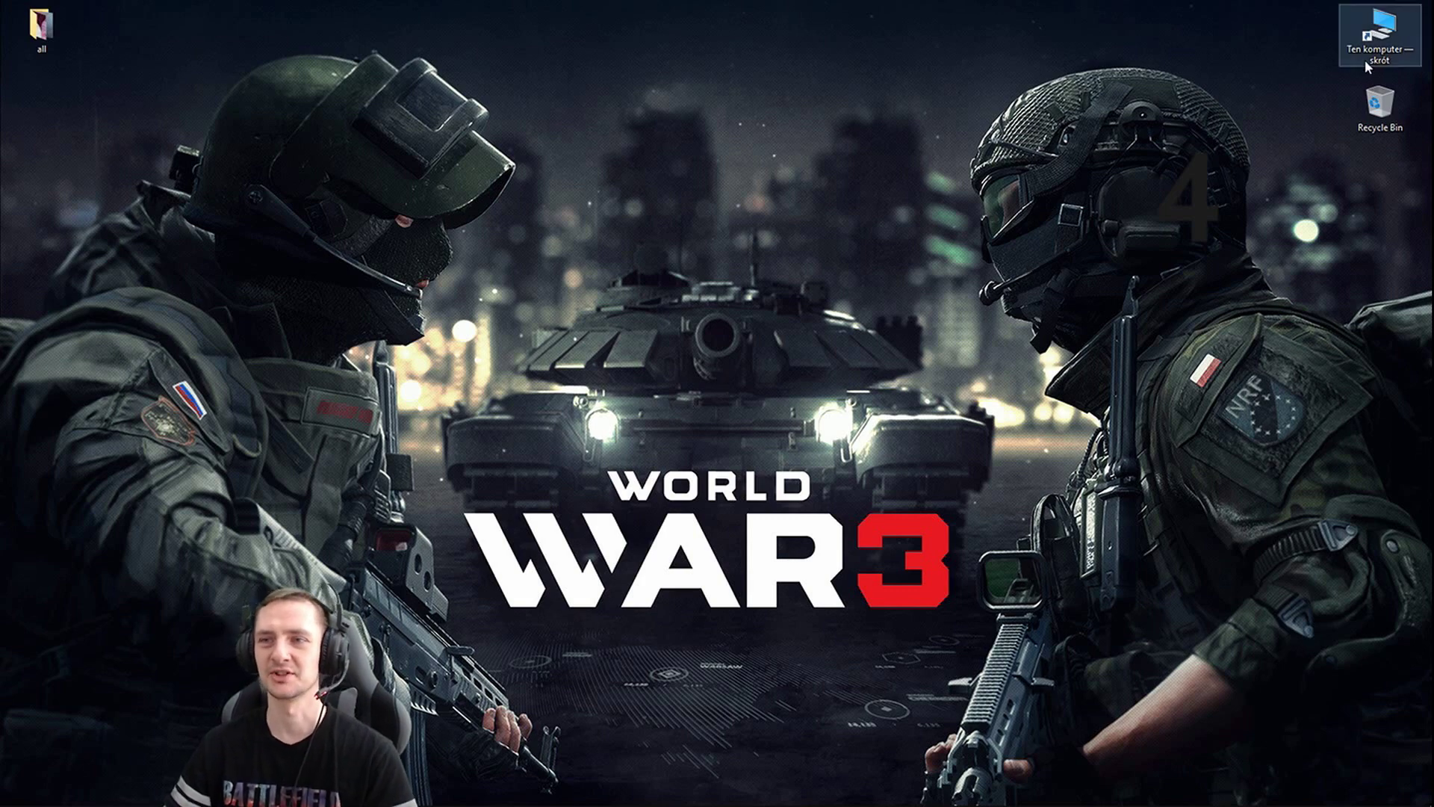
- Open This PC, check the free space on Windows (C:), and open its Windows\SoftwareDistribution folder
double_click(1367, 33)
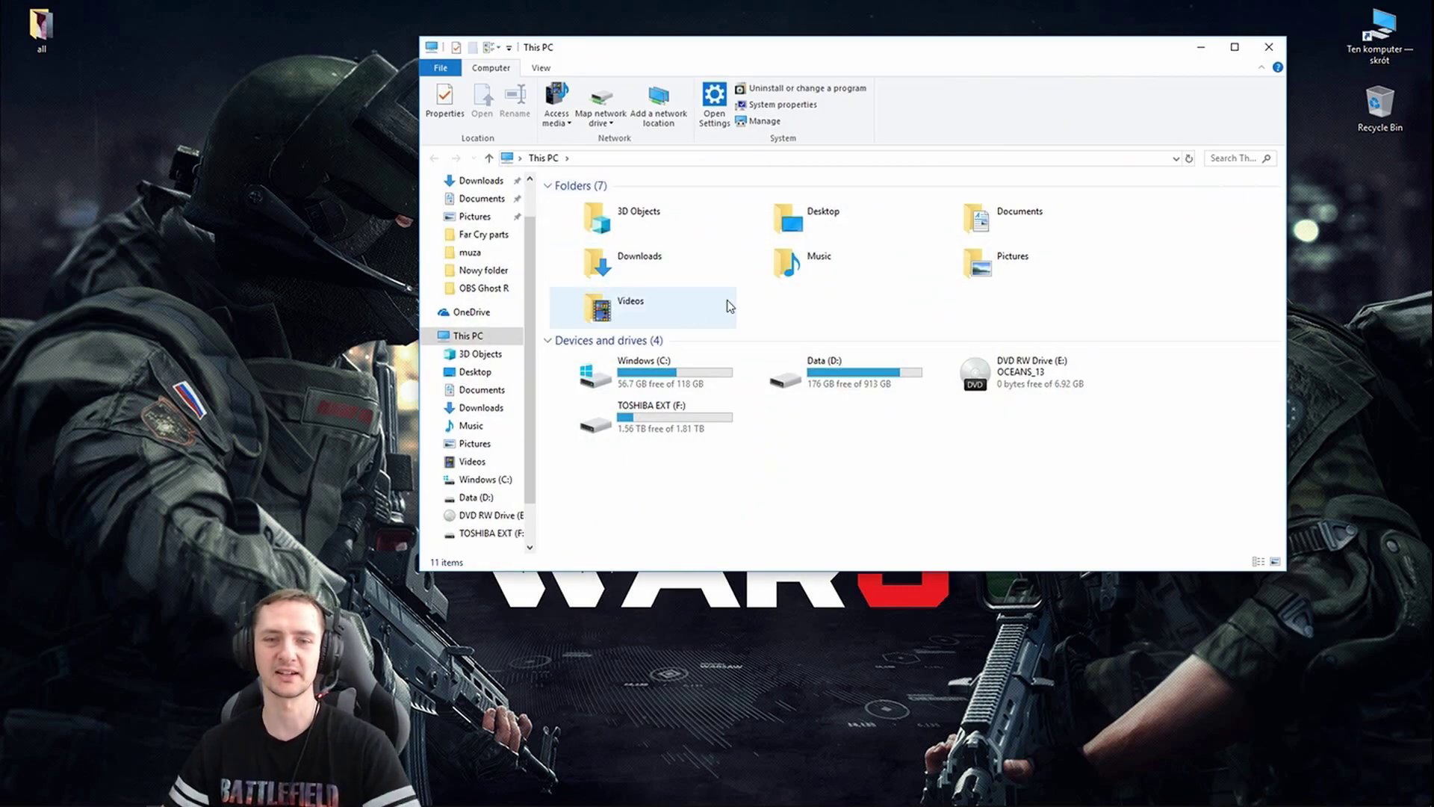
mouse_move(660, 376)
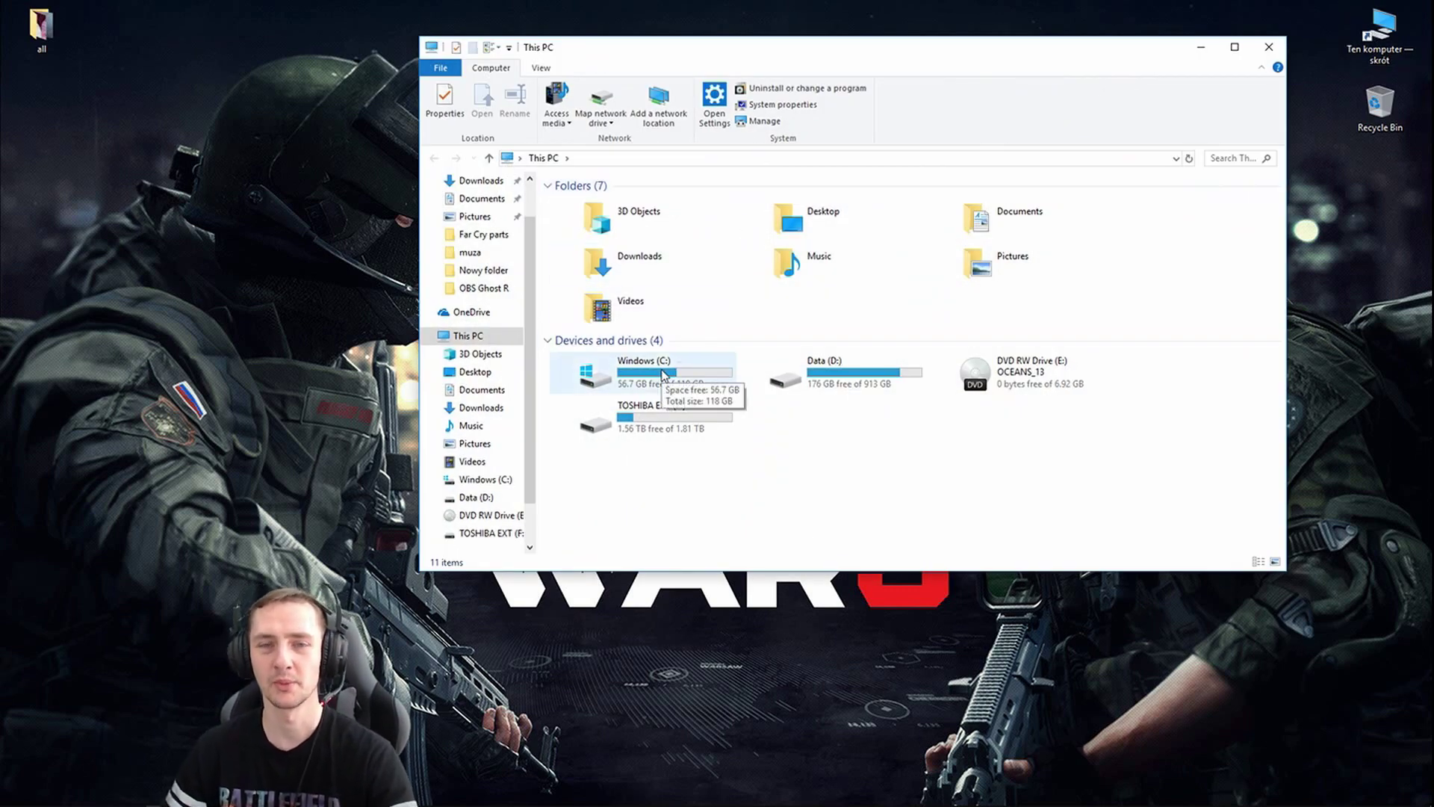
double_click(659, 376)
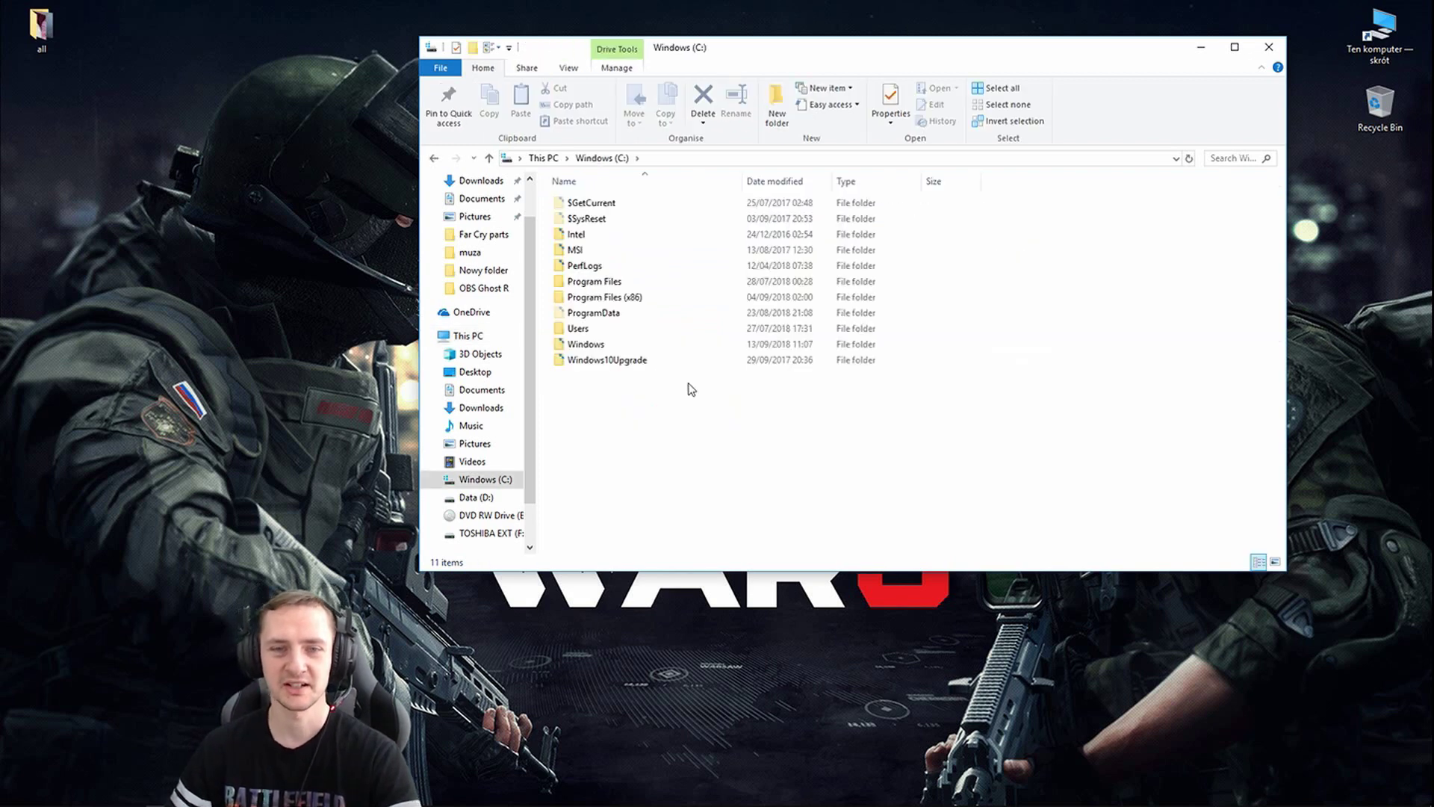
double_click(627, 346)
scroll(672, 353, "down", 10)
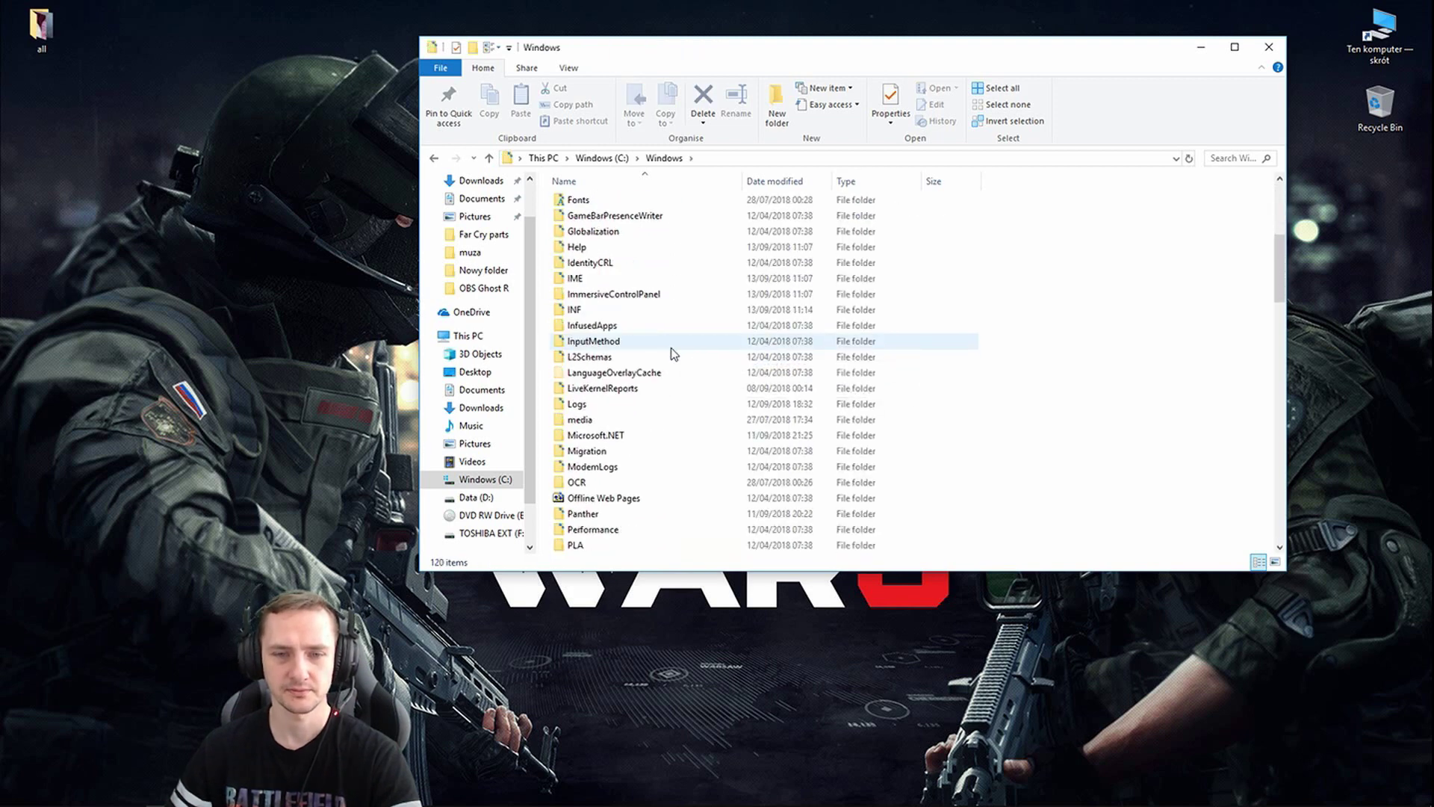
scroll(667, 357, "down", 5)
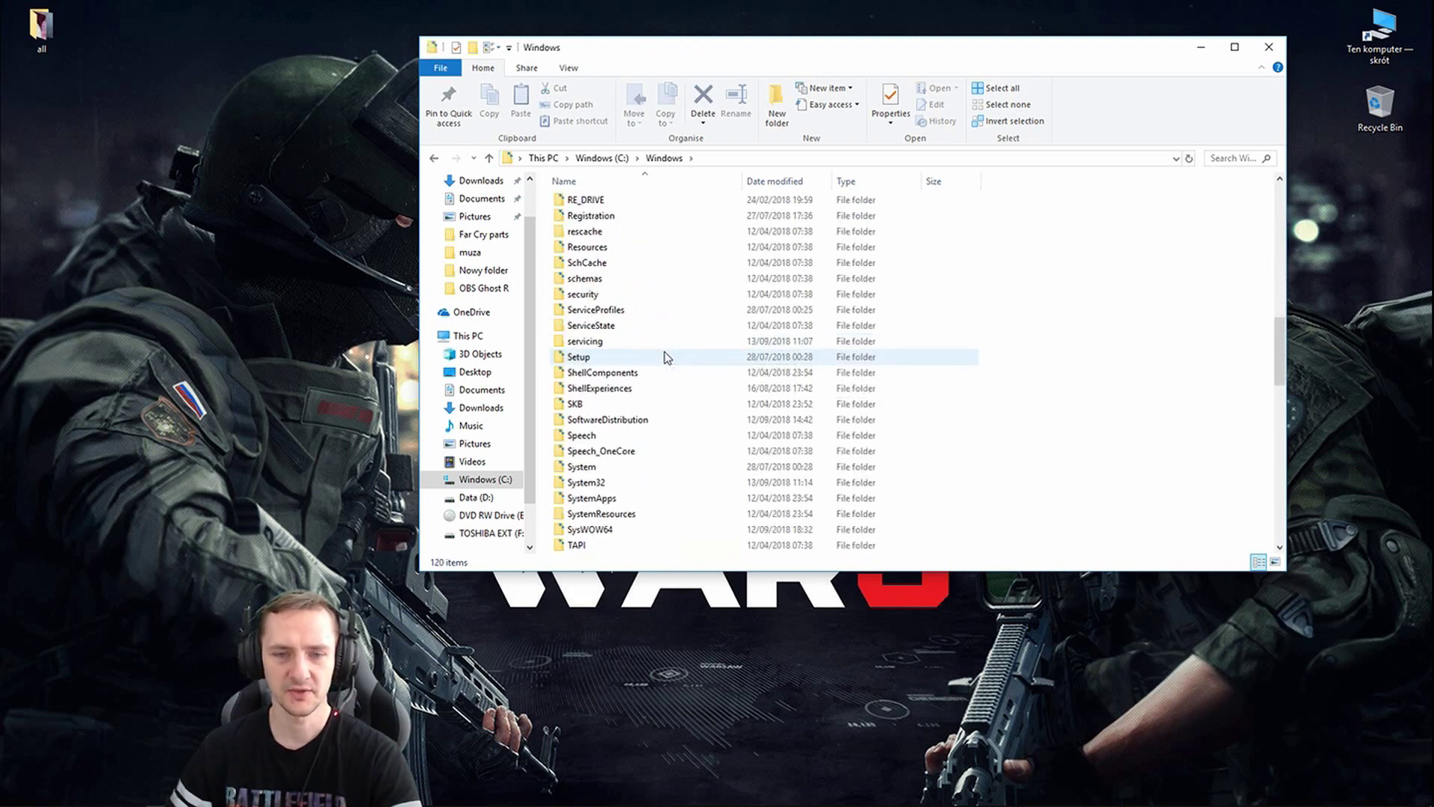
double_click(636, 421)
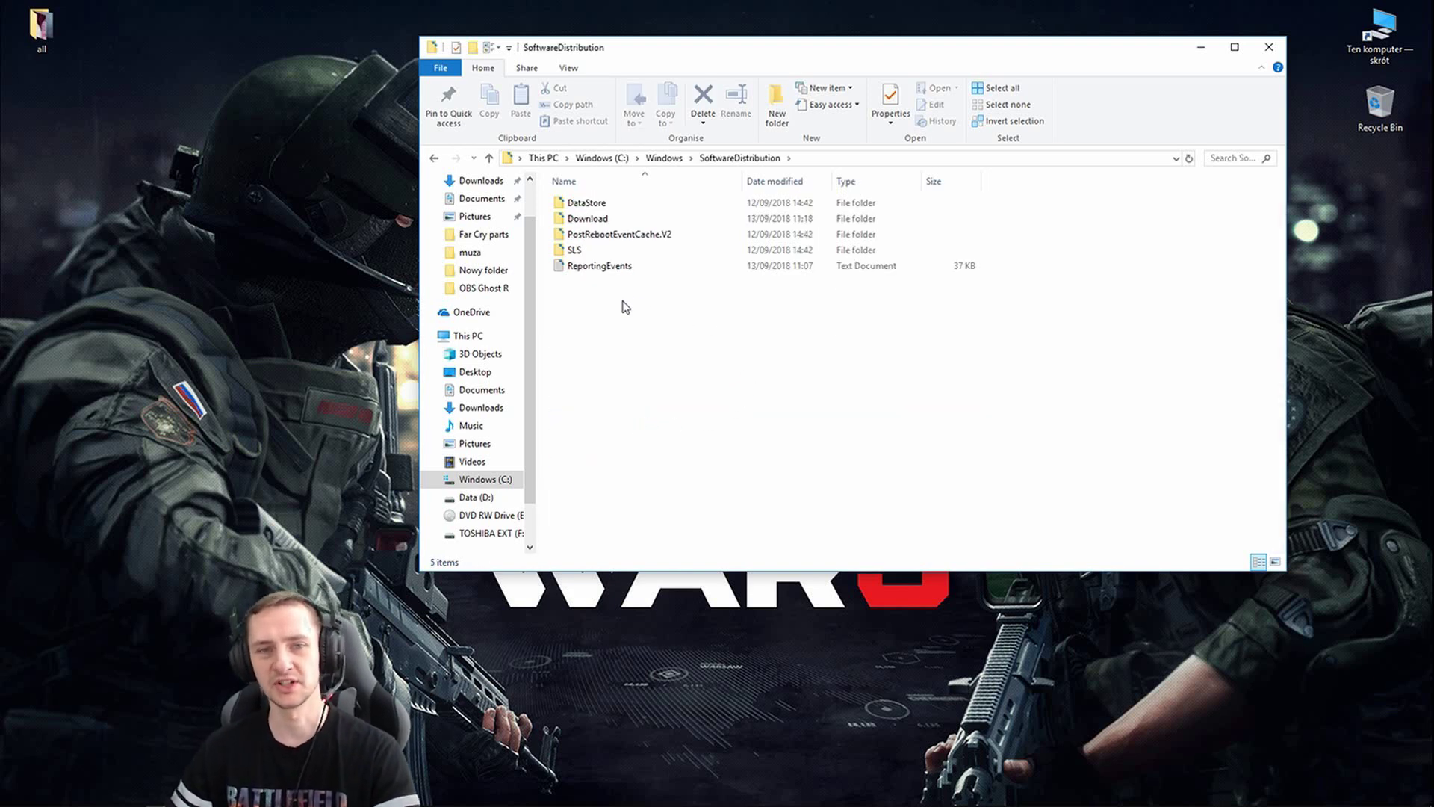
- Check the combined size of everything in the SoftwareDistribution folder and close the properties
left_click_drag(590, 309, 606, 203)
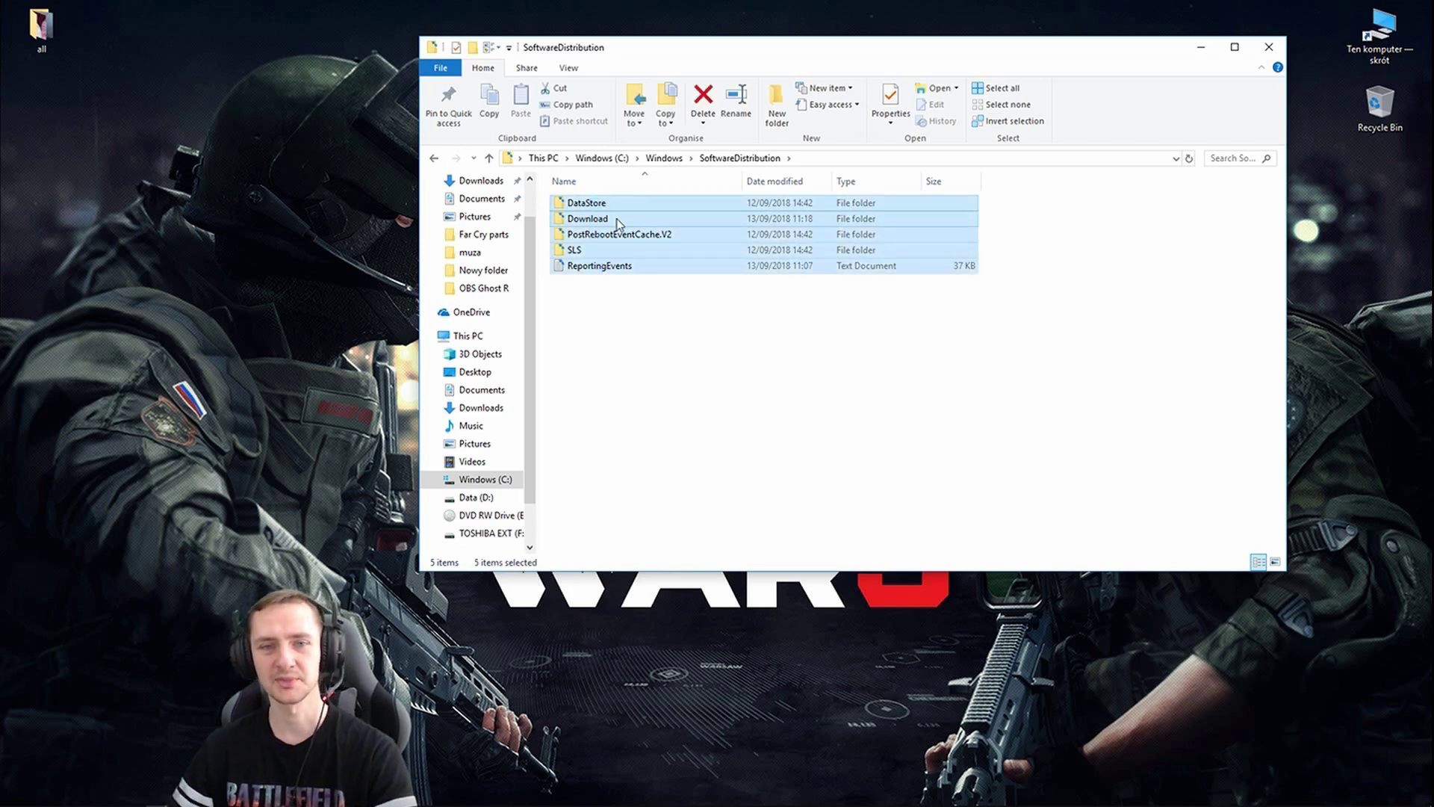
right_click(602, 213)
left_click(647, 442)
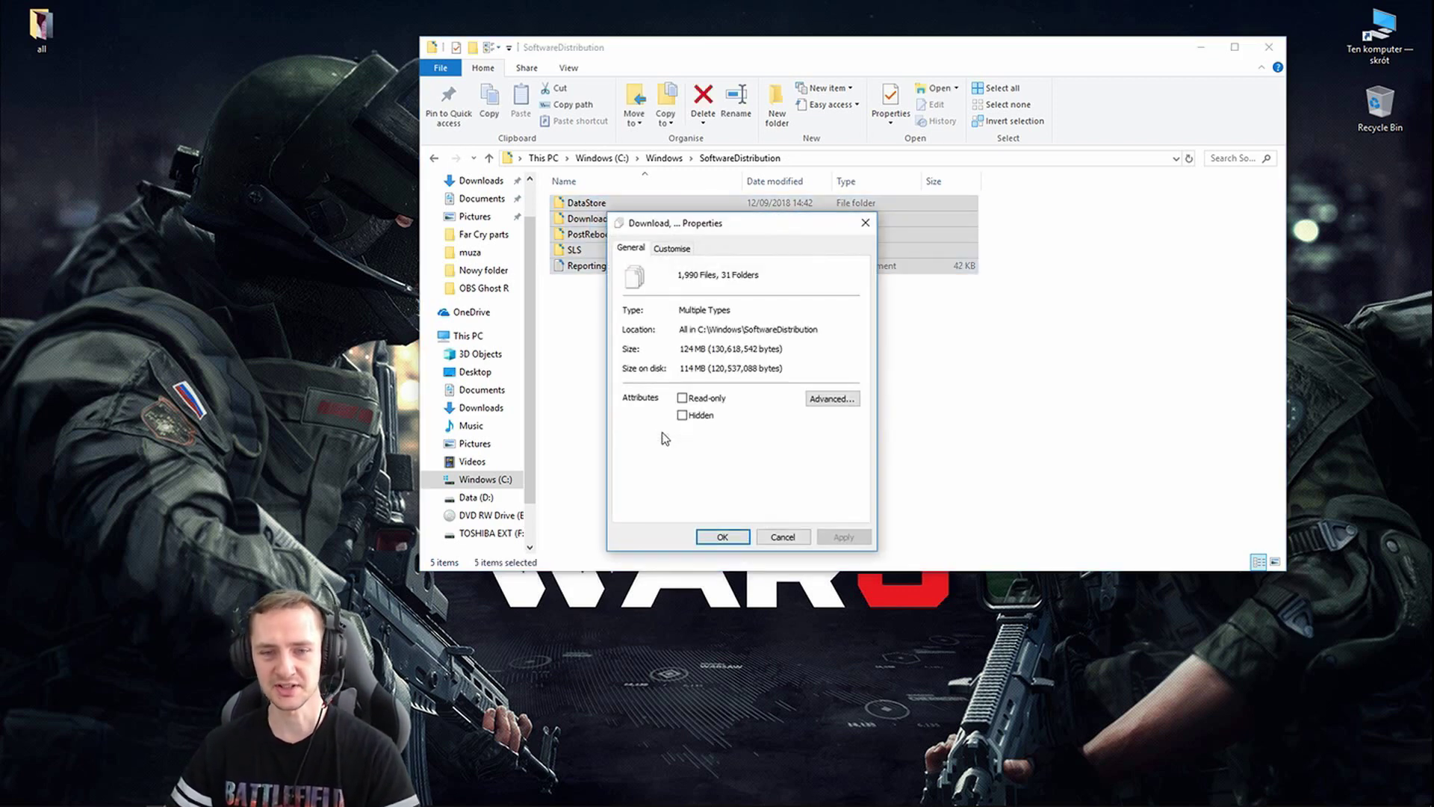
left_click(721, 537)
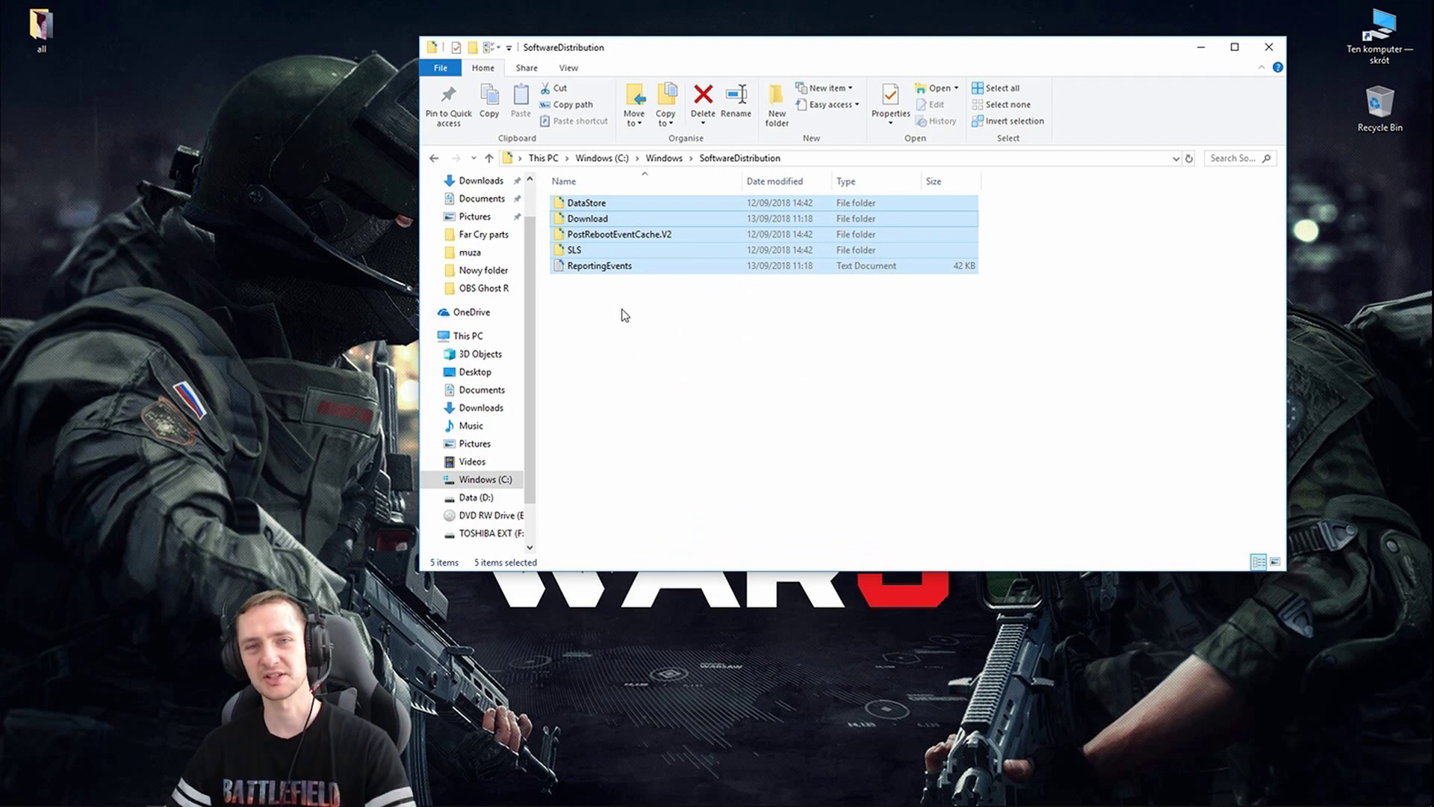
- Delete all contents of the SoftwareDistribution folder, skipping the in-use ReportingEvents file and DataStore folder
right_click(620, 230)
left_click(672, 410)
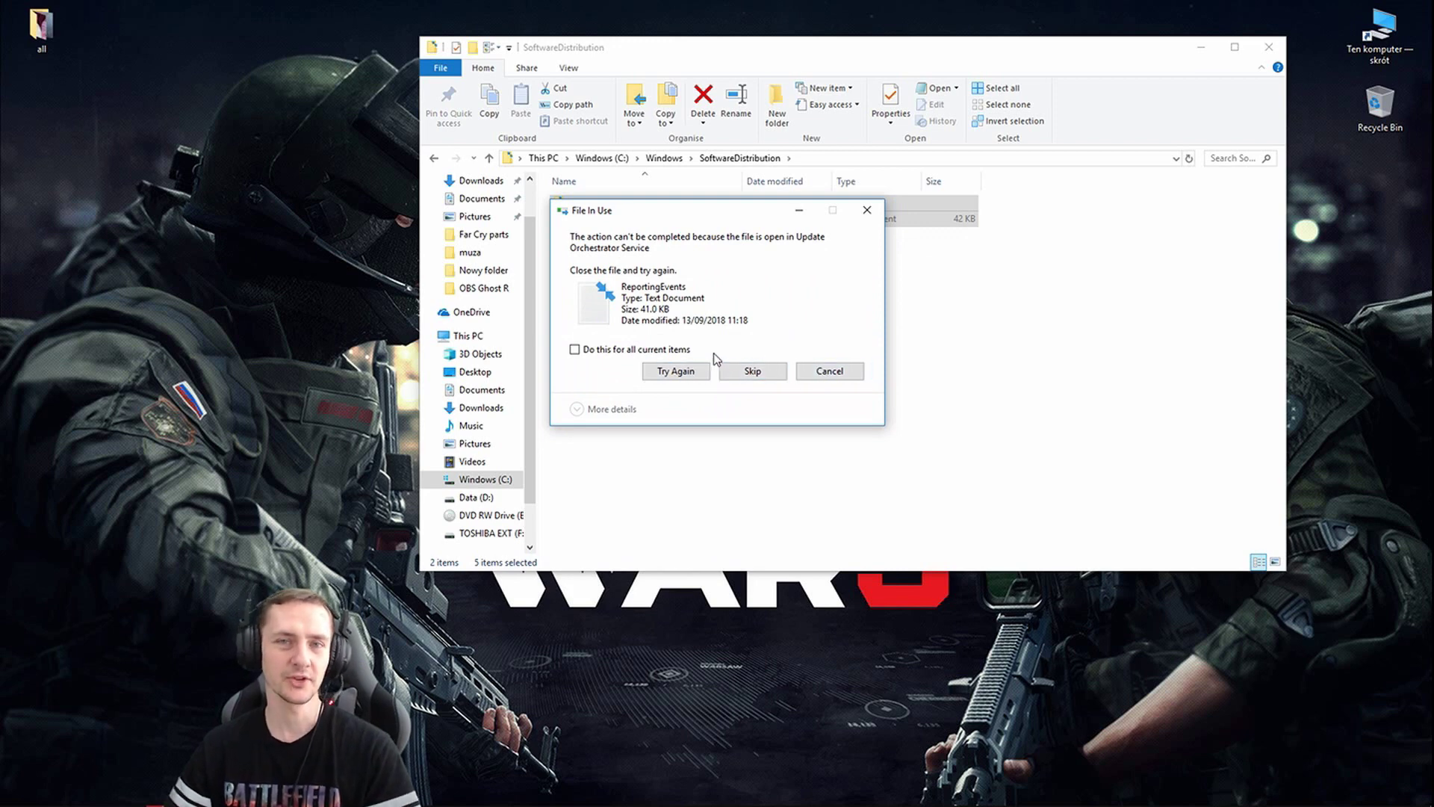
left_click(745, 374)
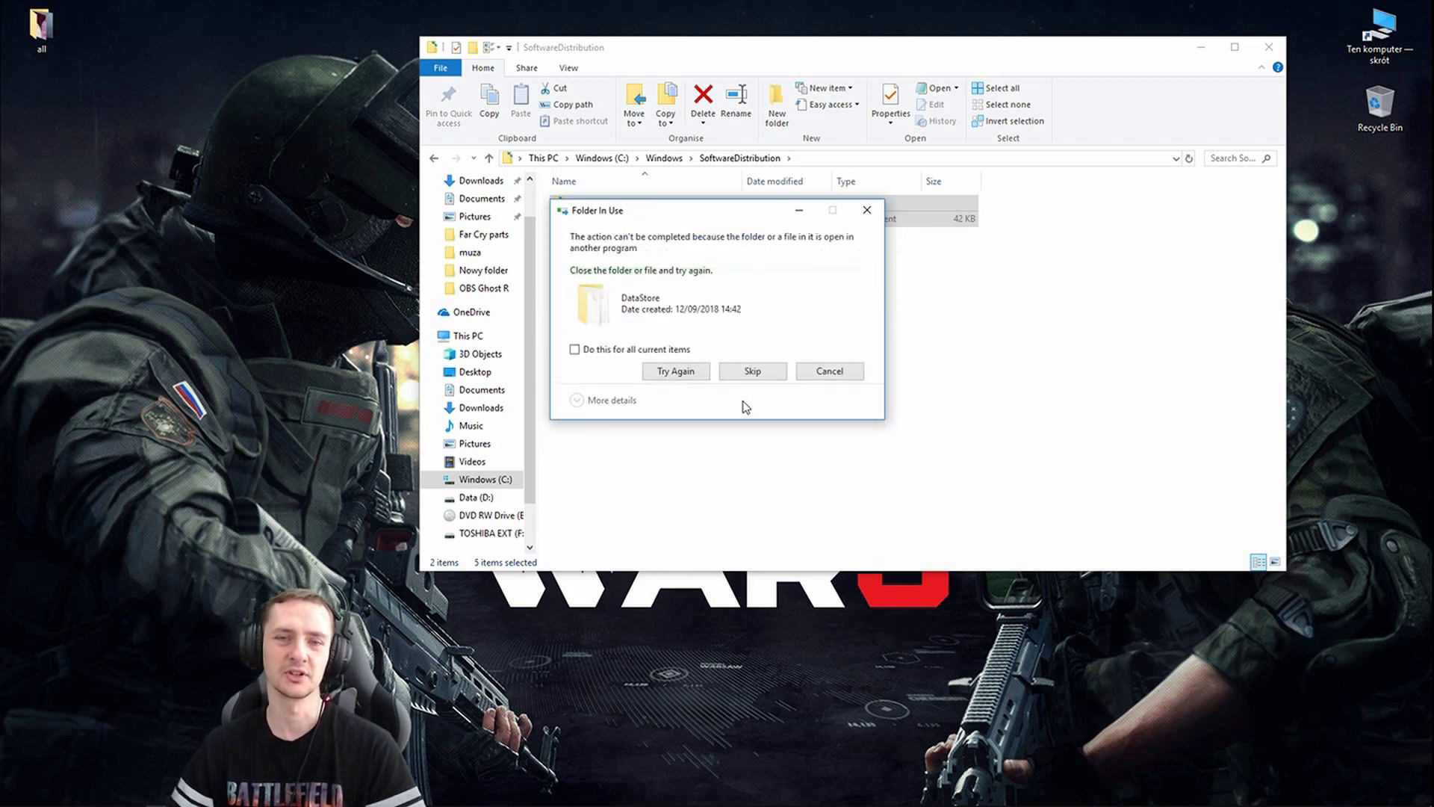
left_click(752, 372)
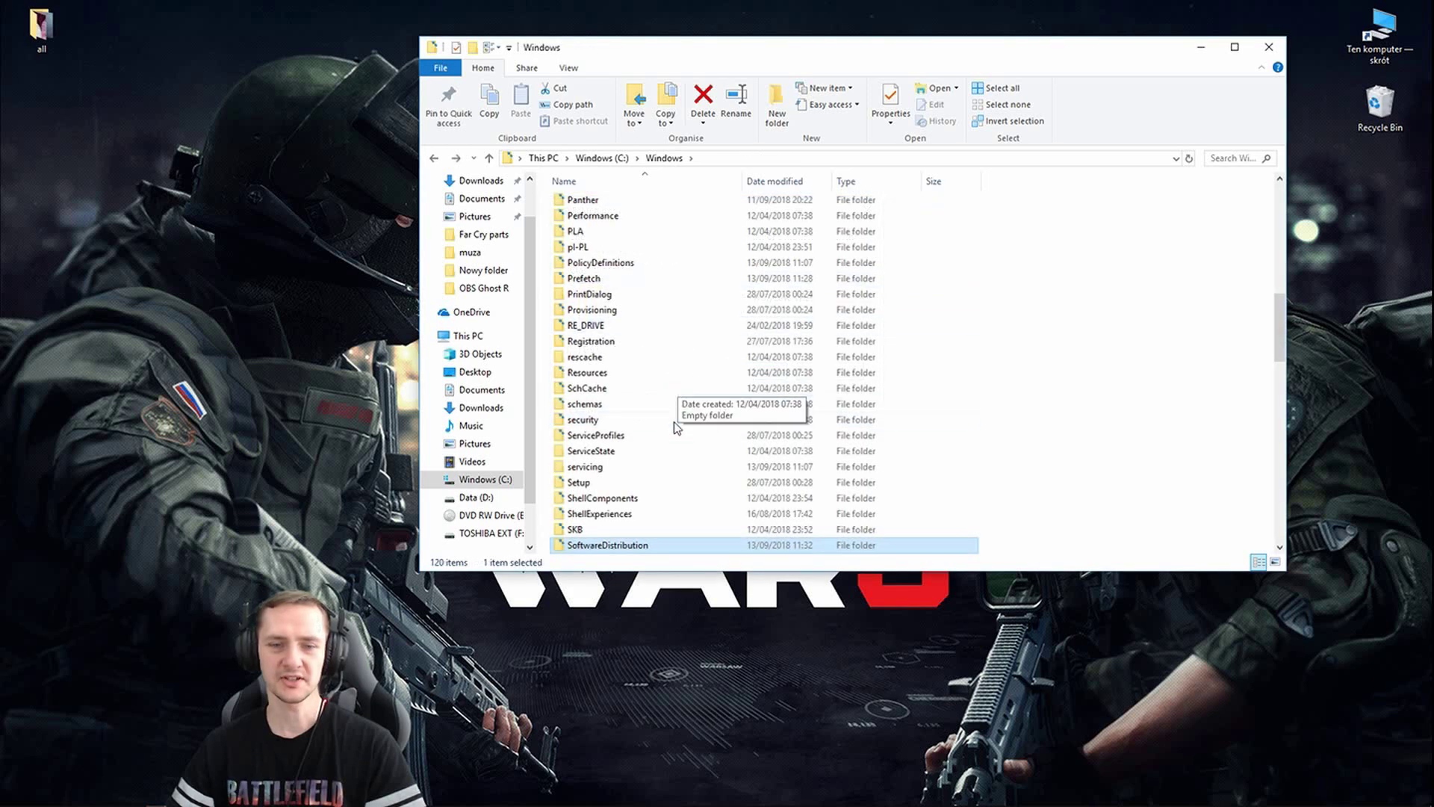
- Reopen SoftwareDistribution, check the combined size of DataStore and ReportingEvents, and close the properties
double_click(634, 545)
left_click(625, 218)
left_click(628, 204, "ctrl")
right_click(636, 204)
left_click(710, 434)
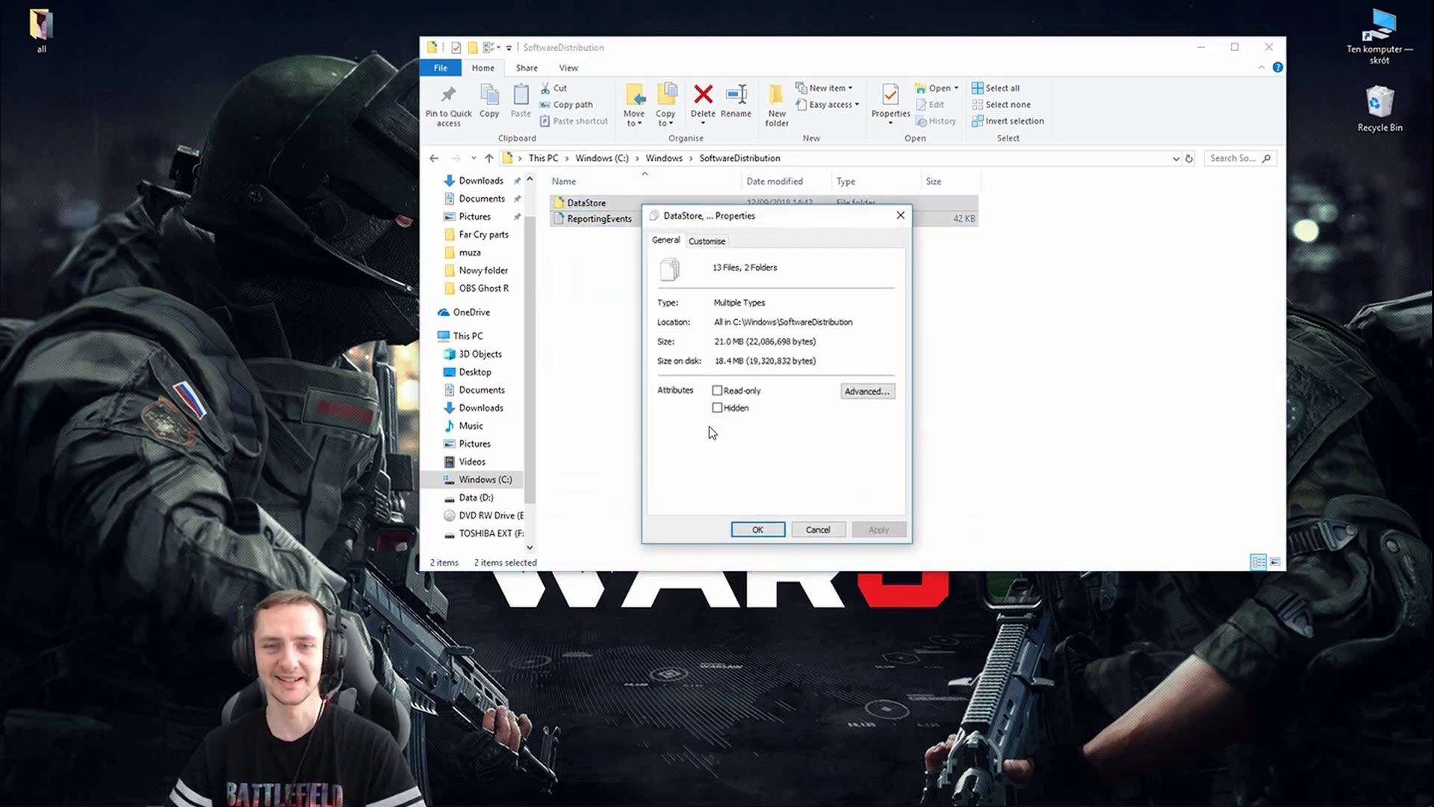
left_click(757, 529)
left_click(574, 347)
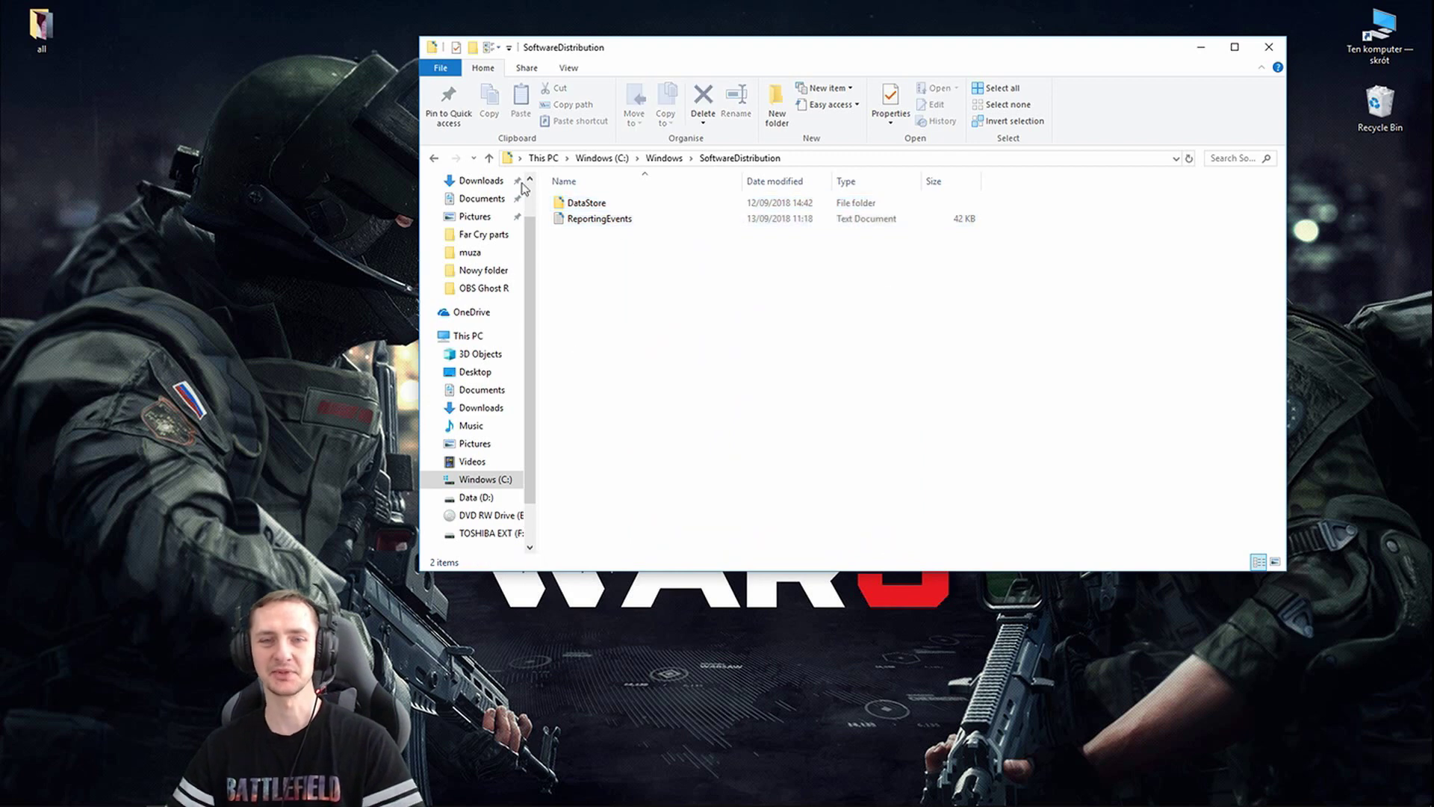
- Empty the Recycle Bin permanently and return to This PC to check the free space on Windows (C:)
left_click(433, 158)
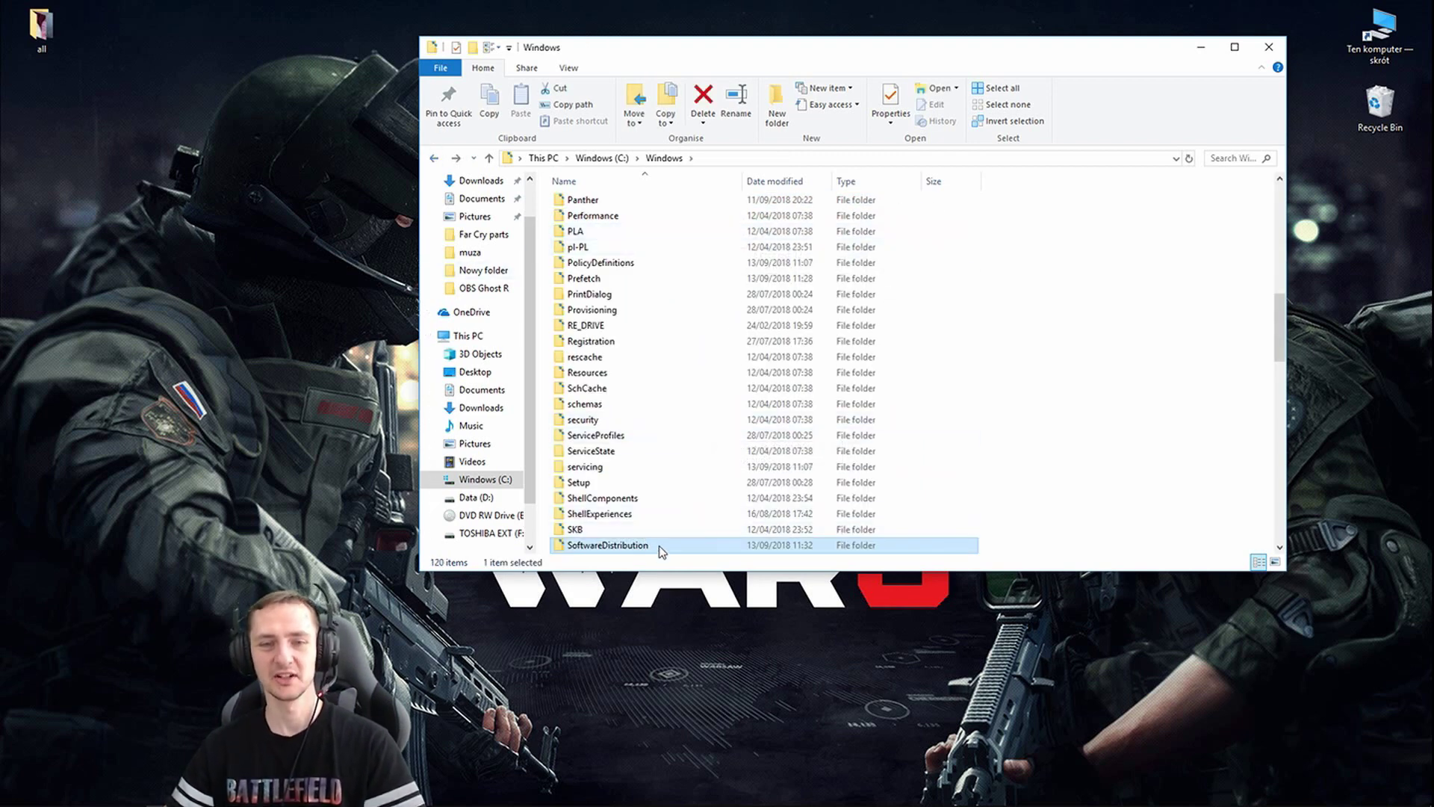
scroll(662, 534, "down", 2)
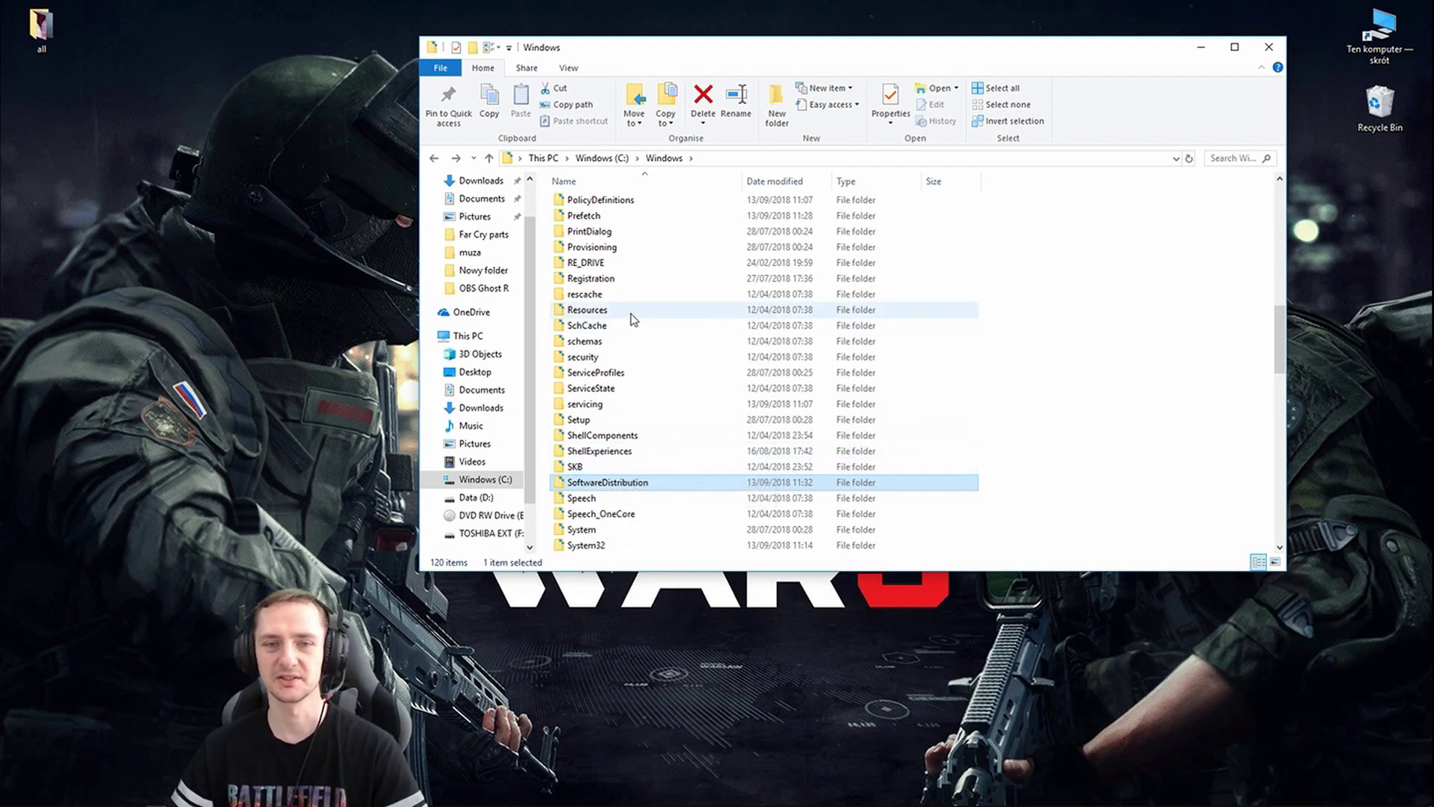
left_click(435, 157)
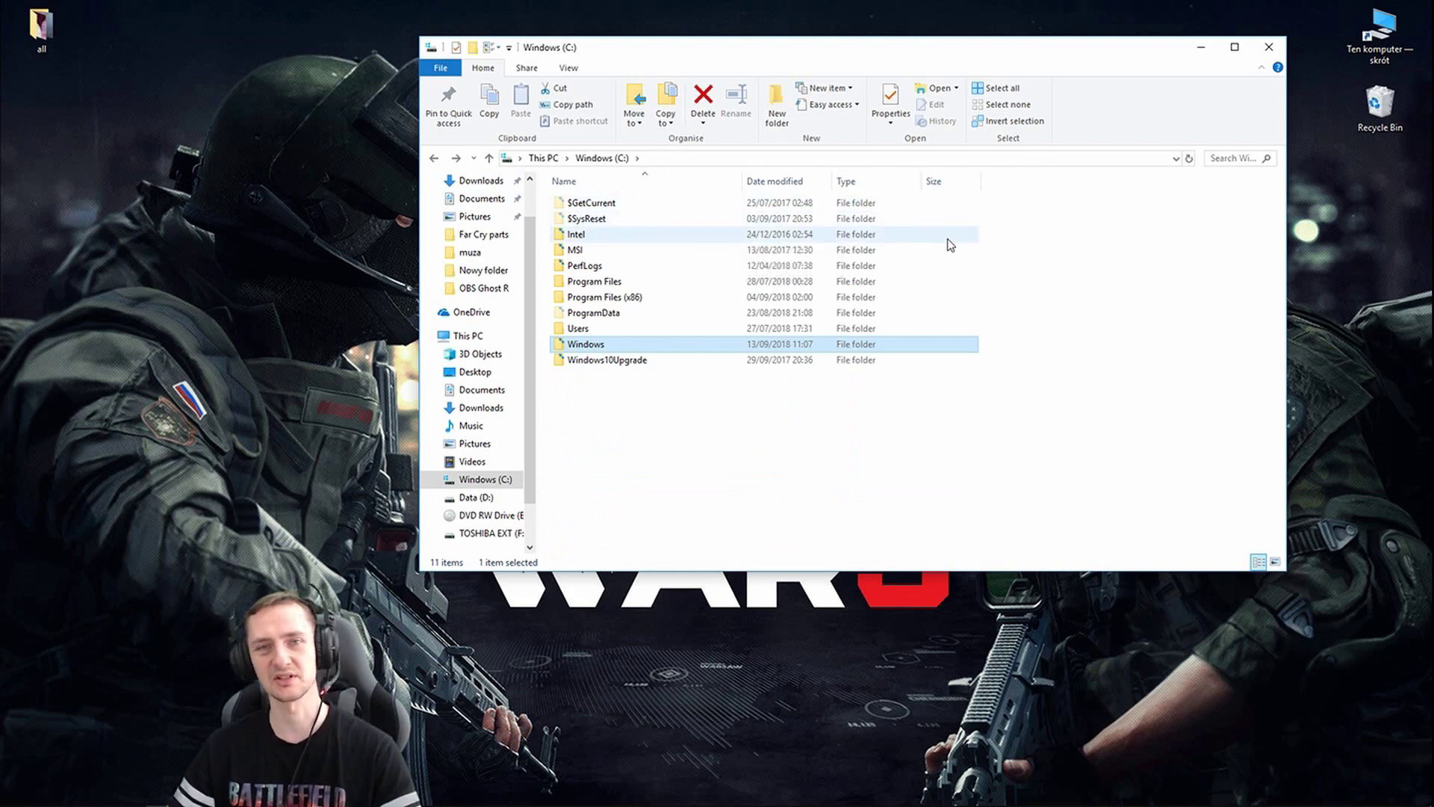
right_click(1380, 104)
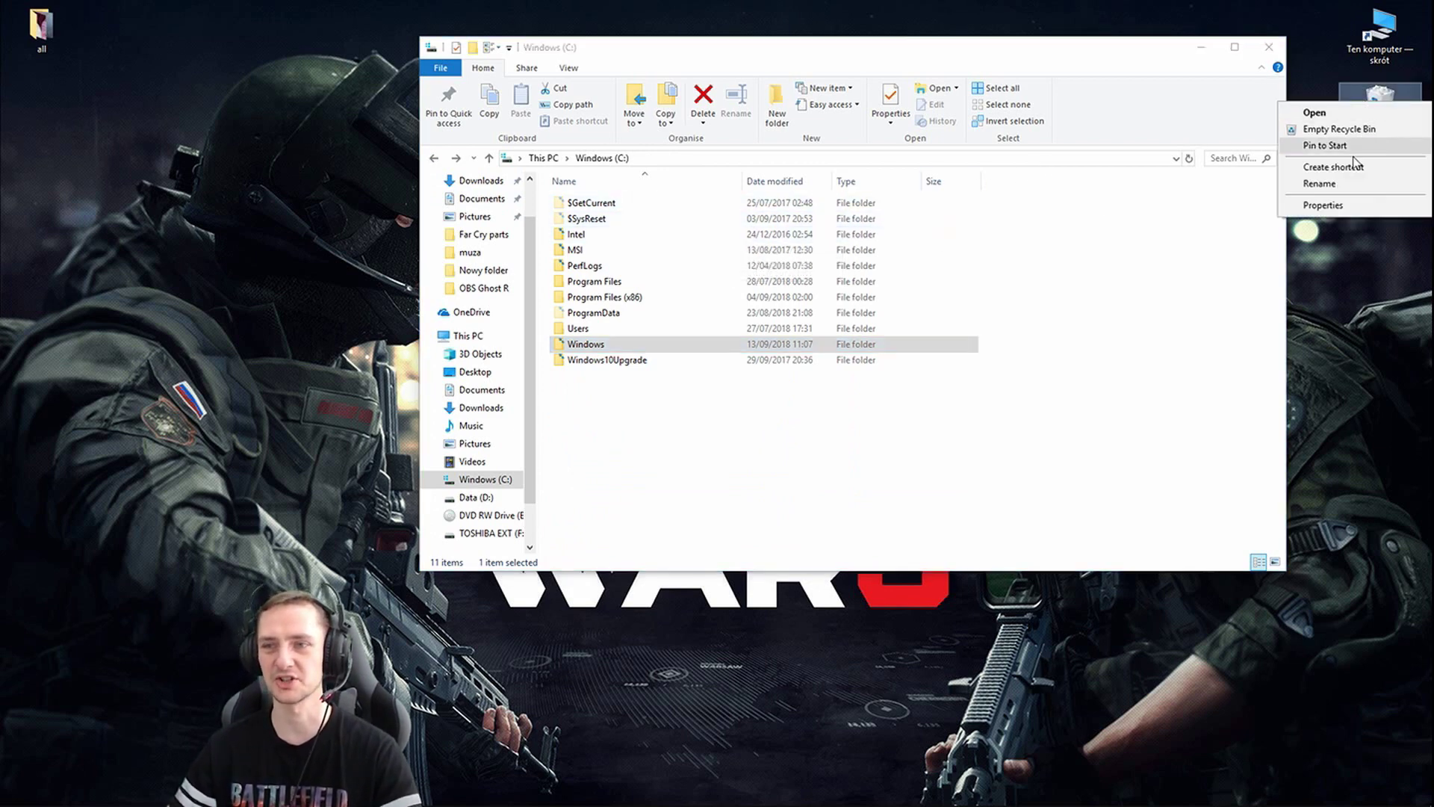
left_click(1340, 129)
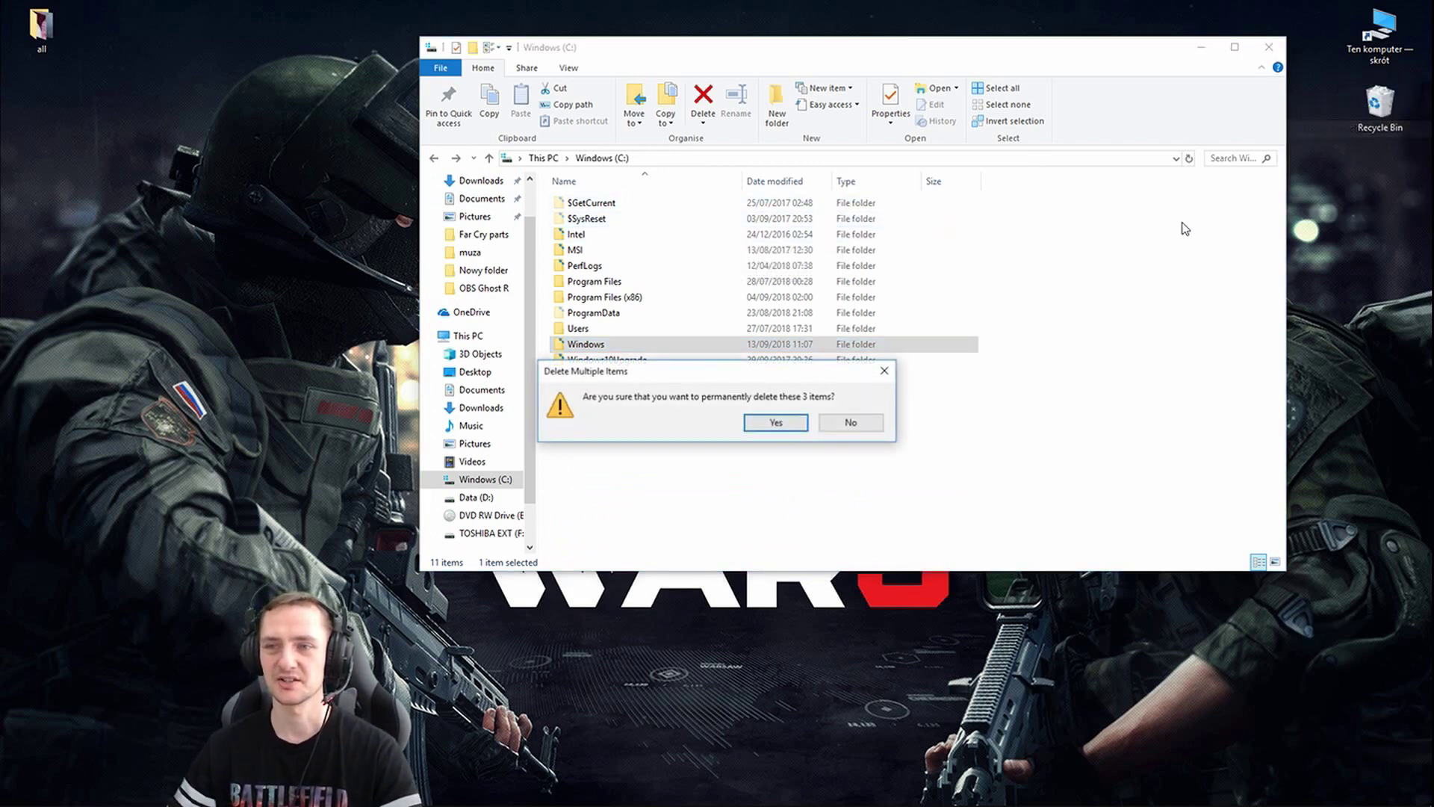
left_click(777, 421)
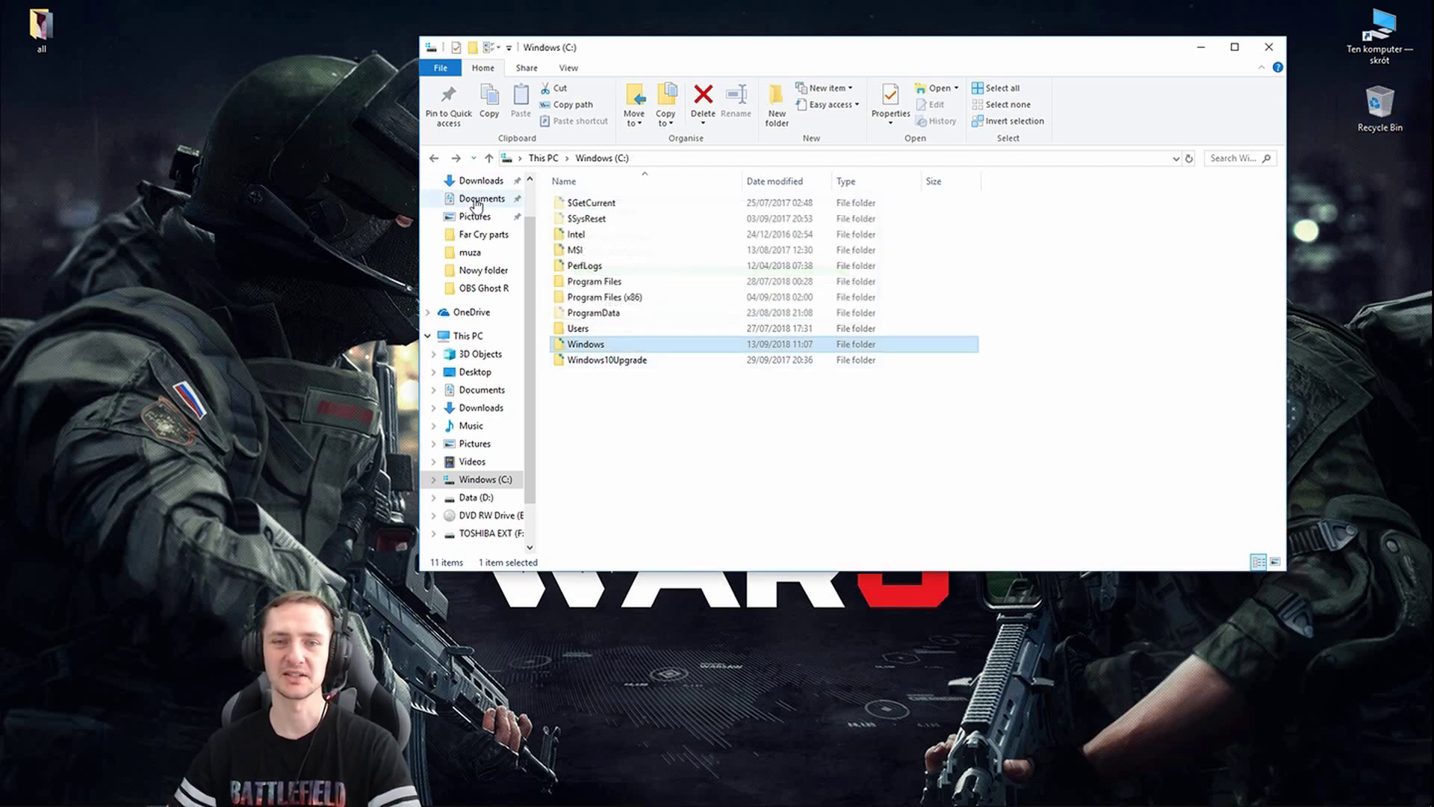
left_click(434, 159)
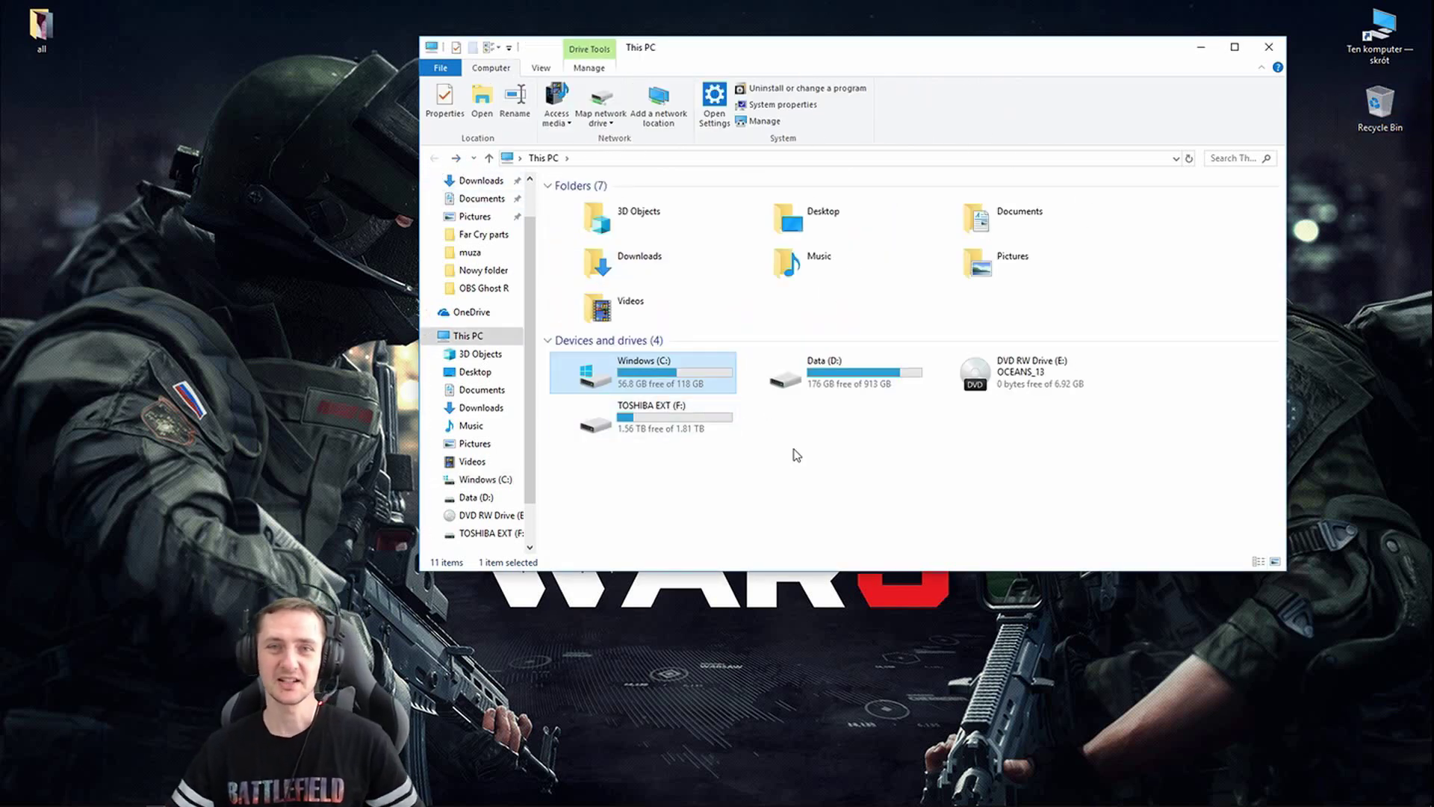